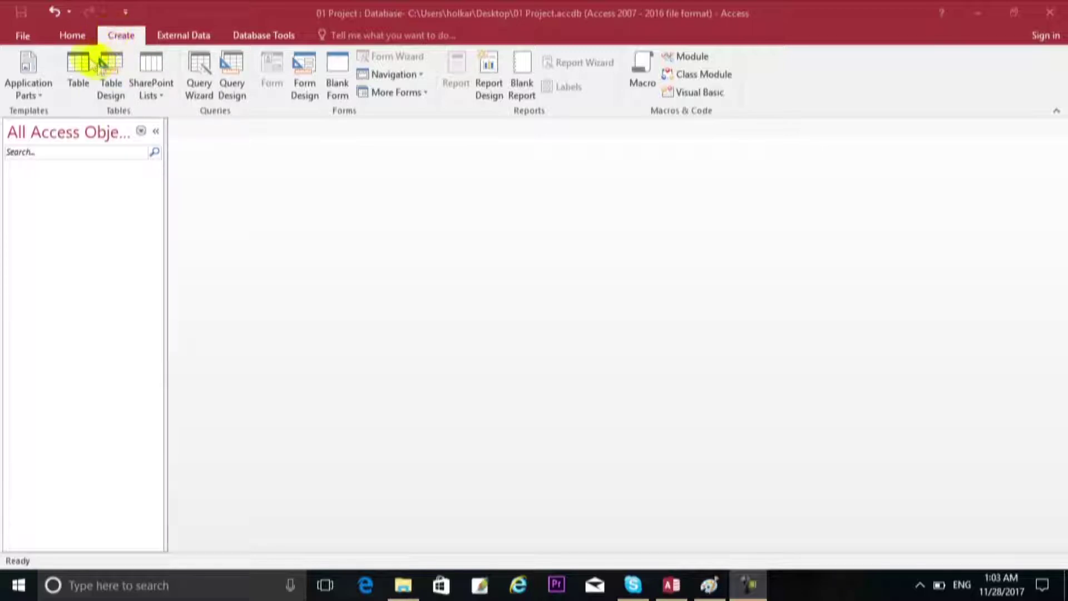
# Bring the Access window with the empty 01 Project database to the front
pyautogui.click(82, 66)
# Create a new table and add a Short Text field called Name, accepting the reserved-word warning
pyautogui.click(82, 67)
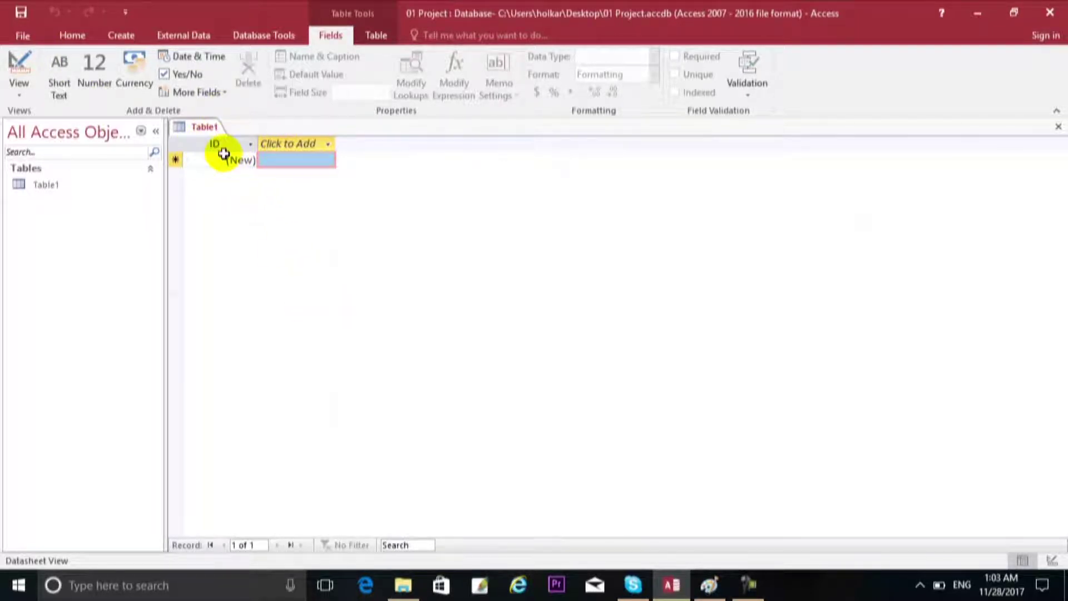
pyautogui.click(314, 145)
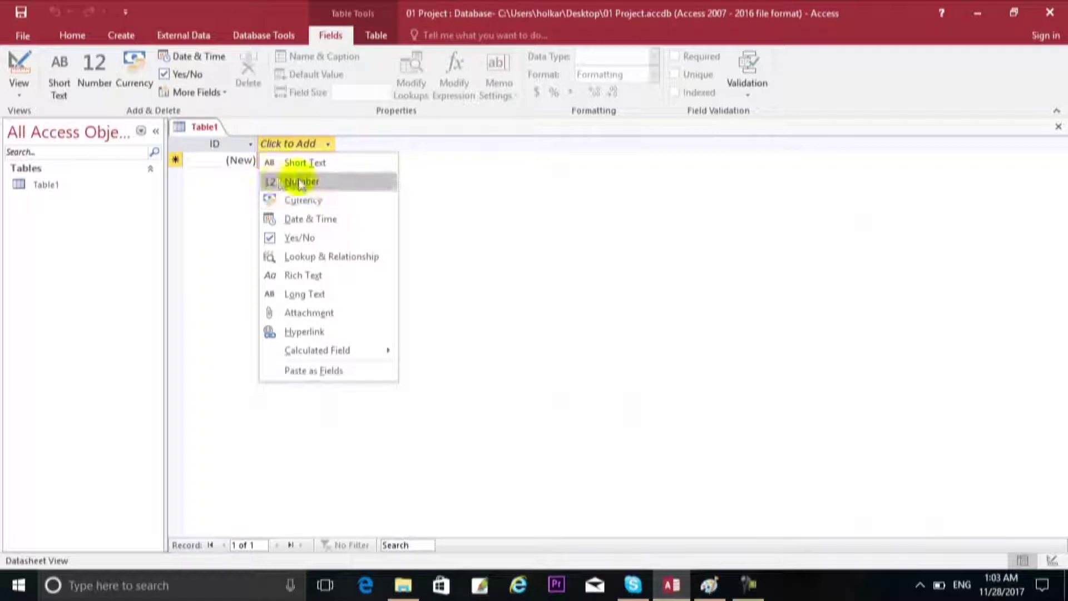
pyautogui.click(296, 163)
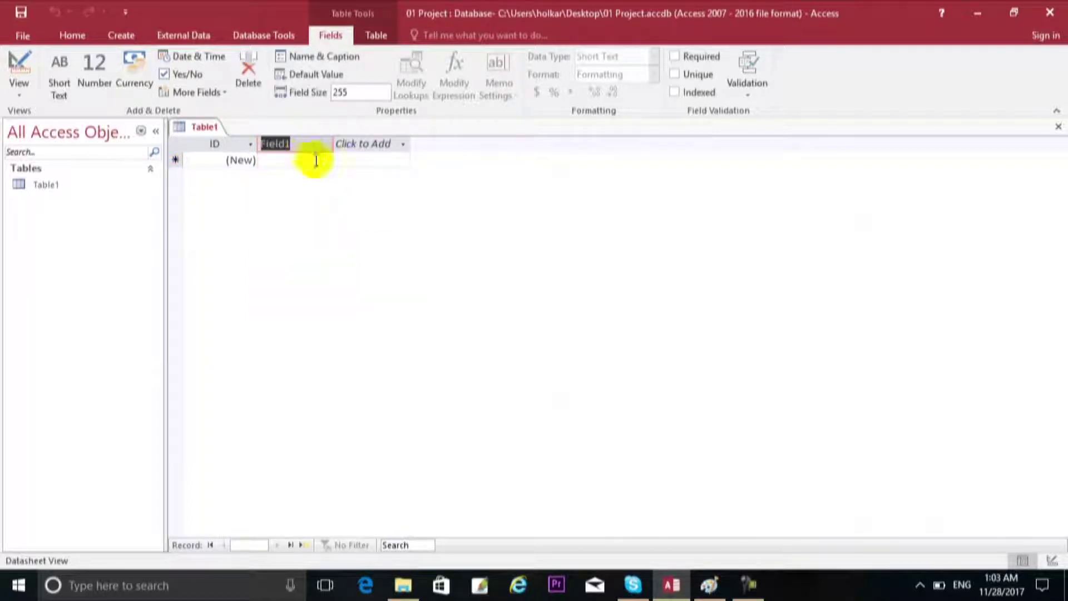
pyautogui.write('Name')
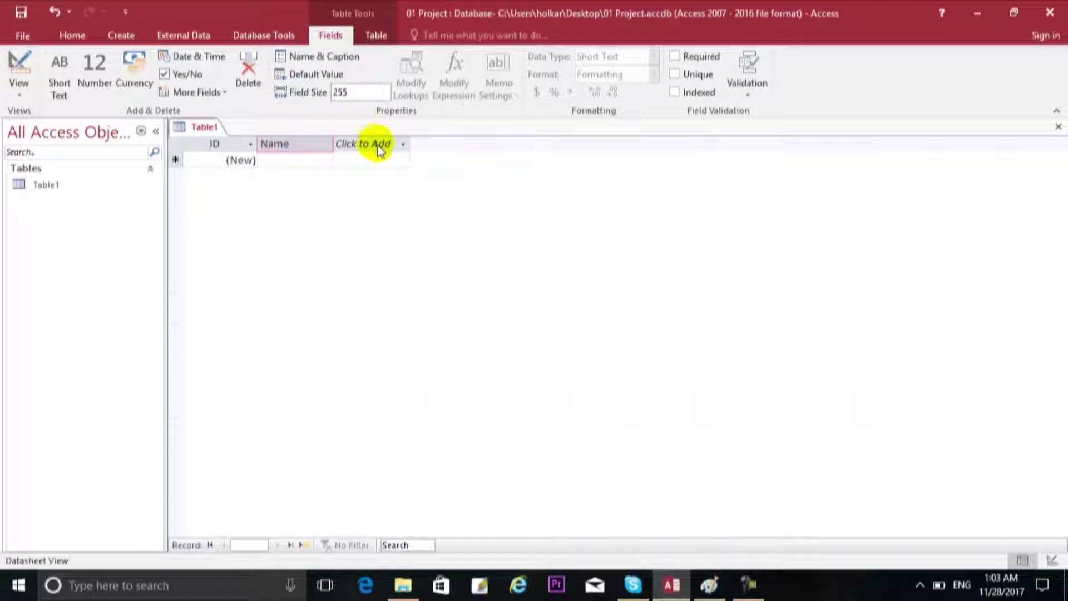
pyautogui.click(377, 145)
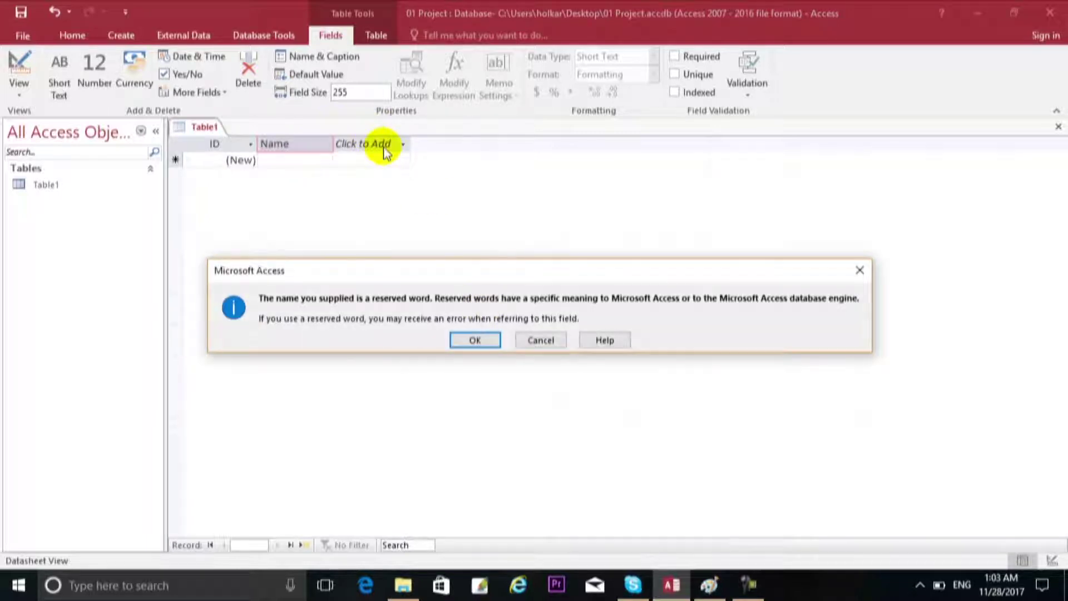
pyautogui.click(466, 342)
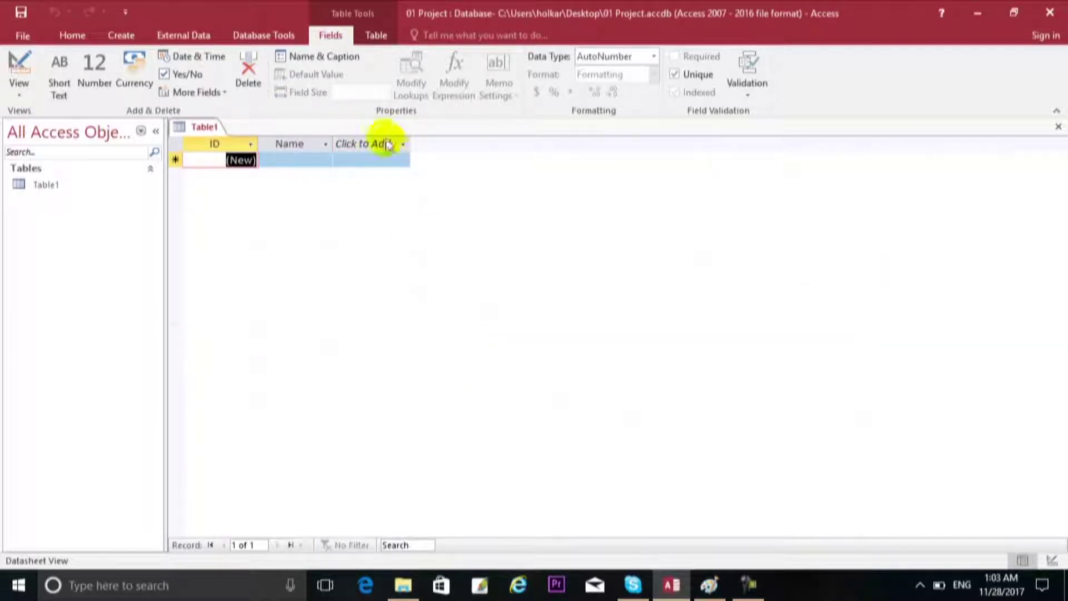
# Add a Long Text field Detial and a Number field Phone
pyautogui.click(388, 148)
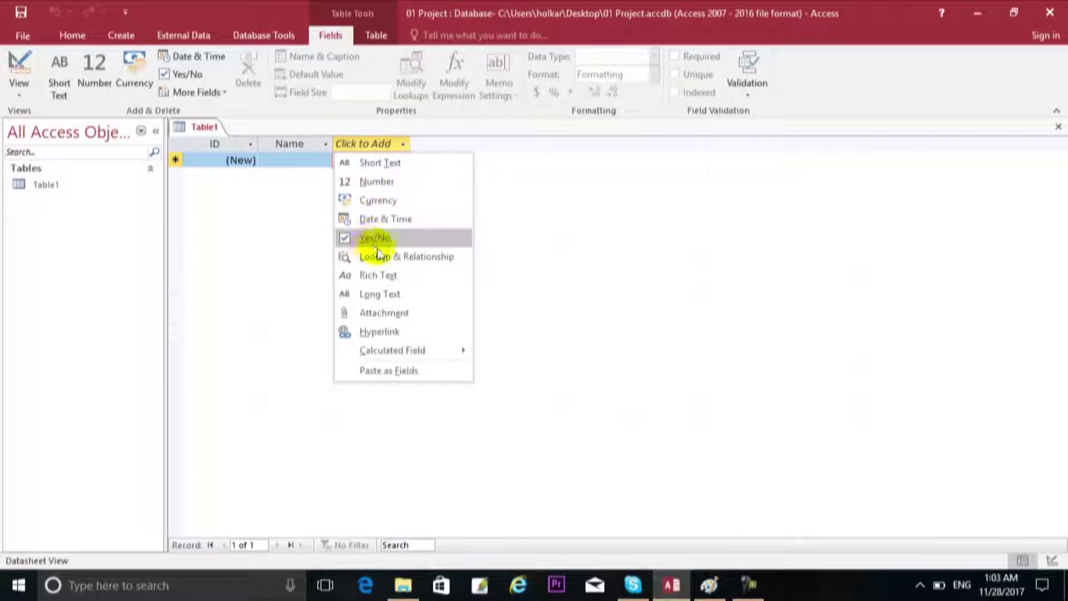
pyautogui.click(385, 295)
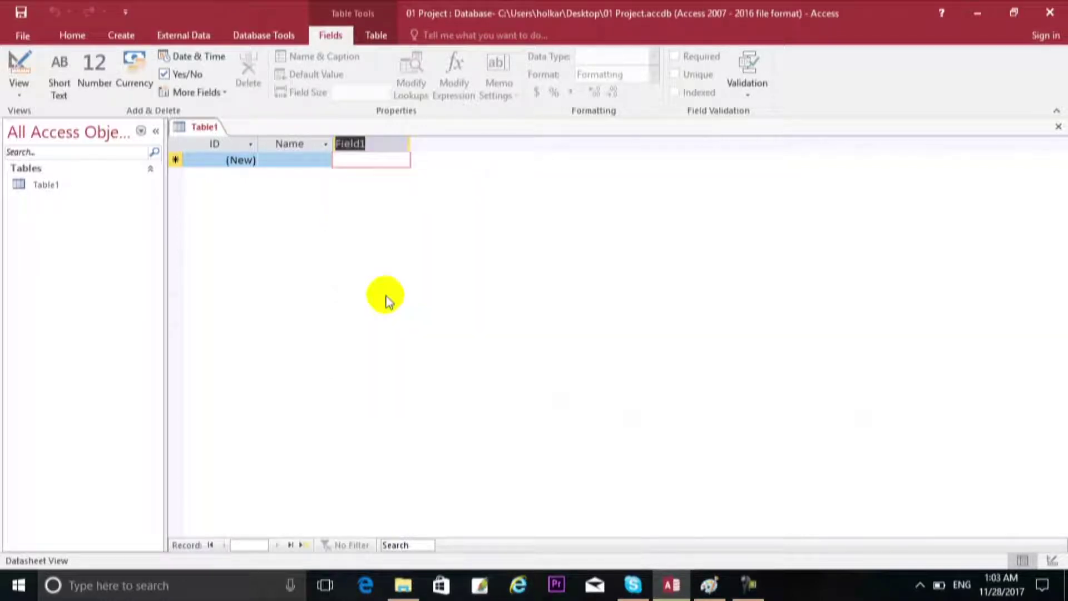
pyautogui.write('Da')
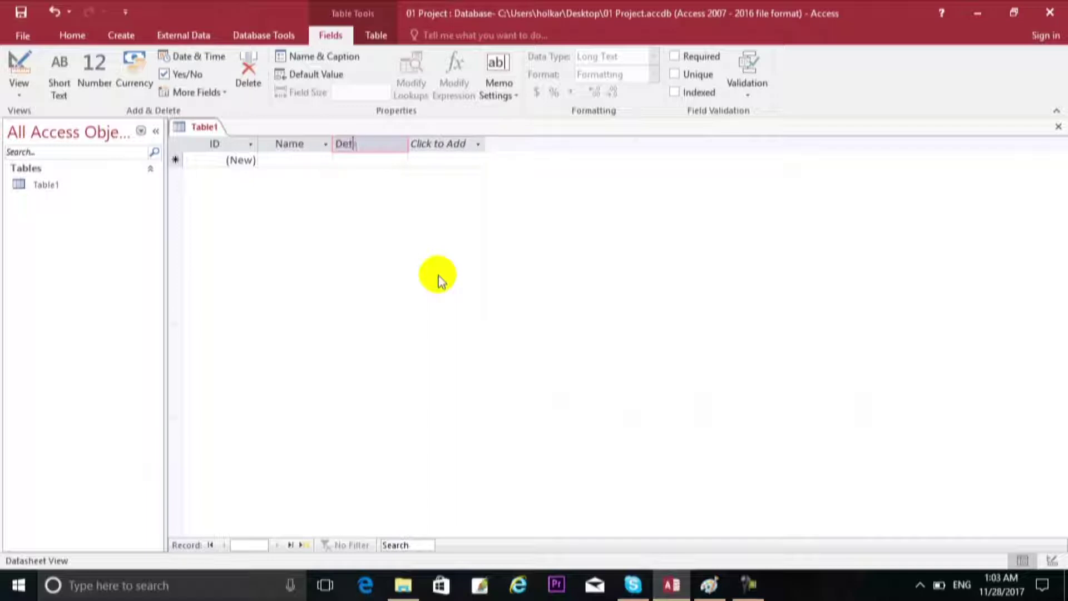
pyautogui.click(448, 144)
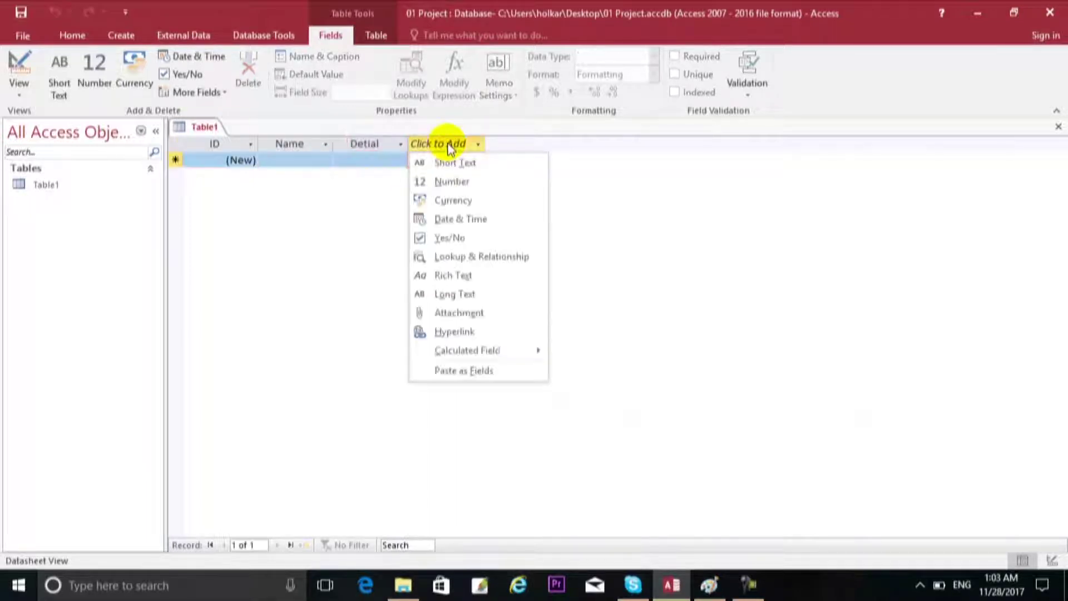
pyautogui.click(452, 181)
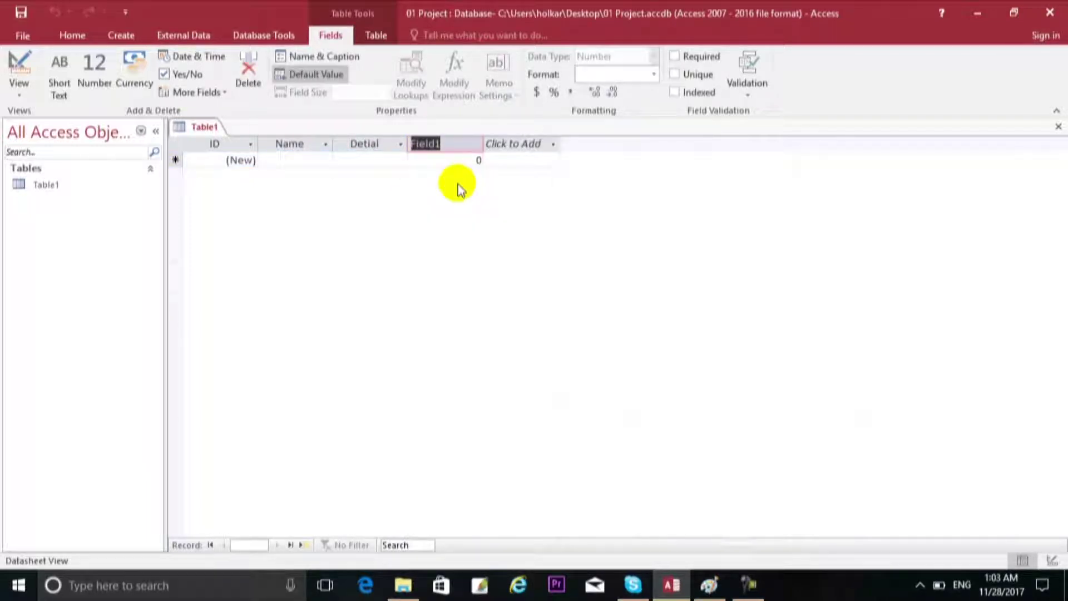
pyautogui.write('Phone')
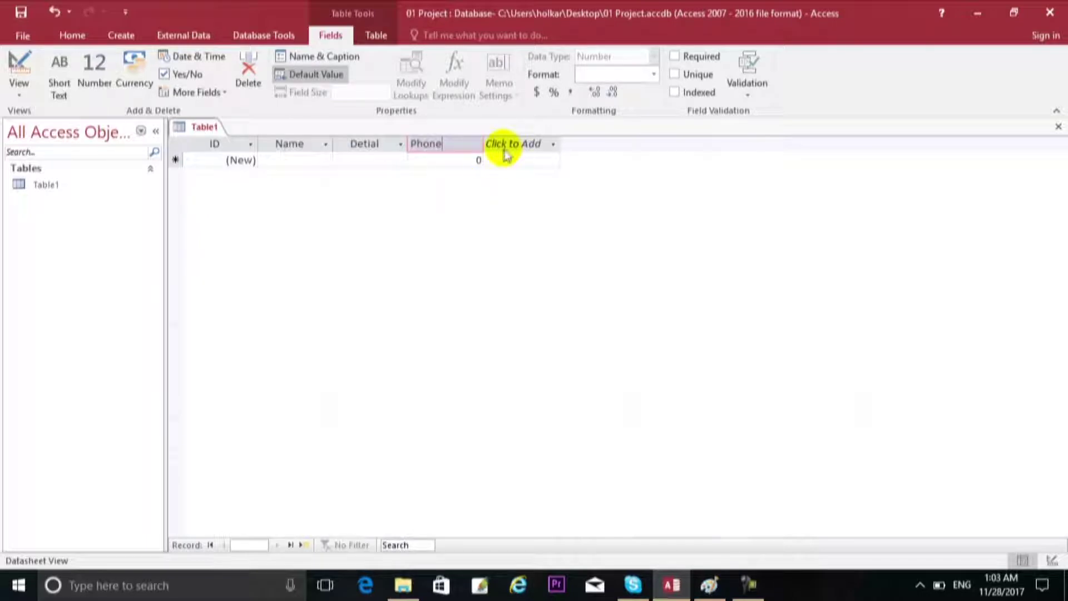
# Add a Yes/No field named Gender
pyautogui.click(508, 143)
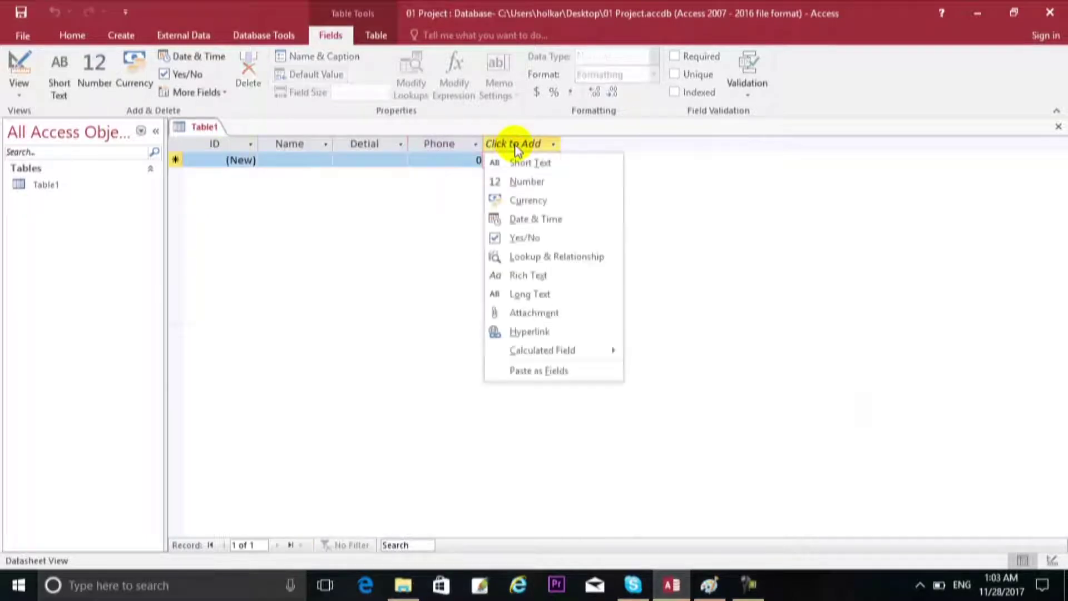
pyautogui.click(542, 238)
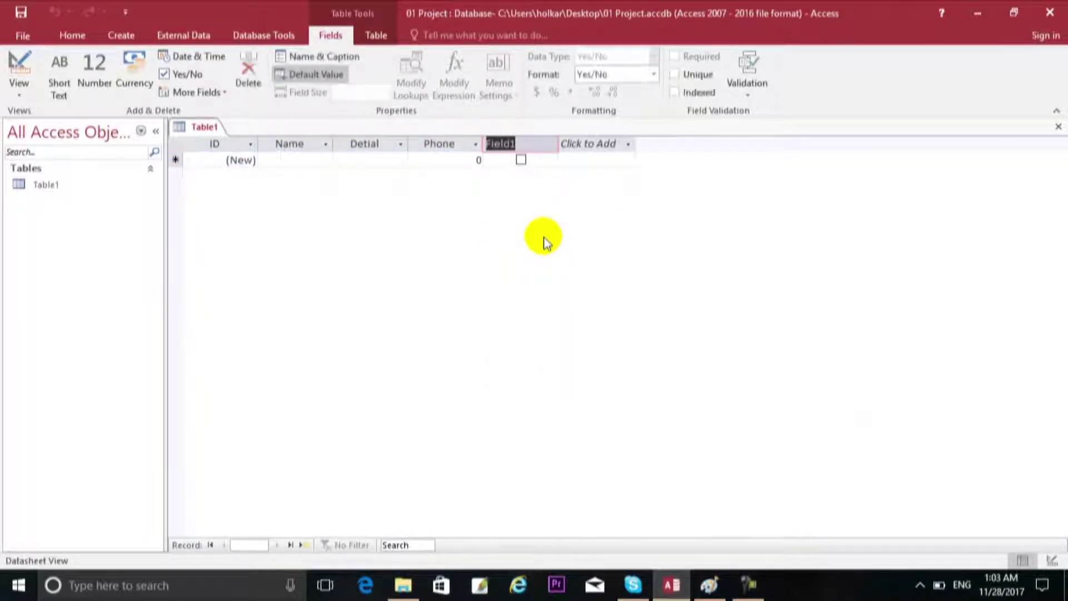
pyautogui.write('Gender')
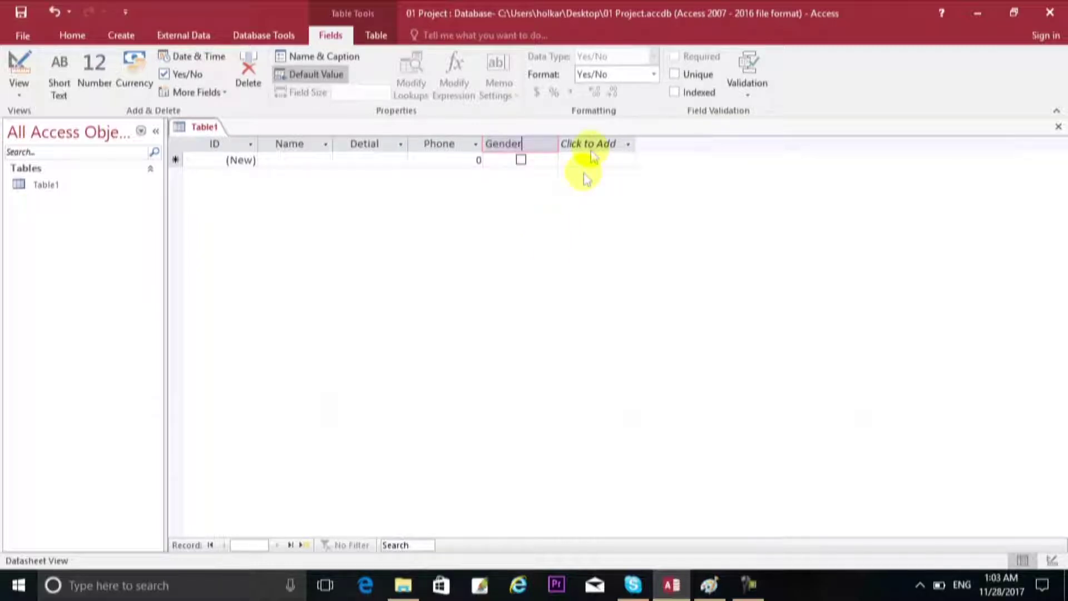
# Add a lookup field with a typed-in value list containing HR
pyautogui.click(605, 147)
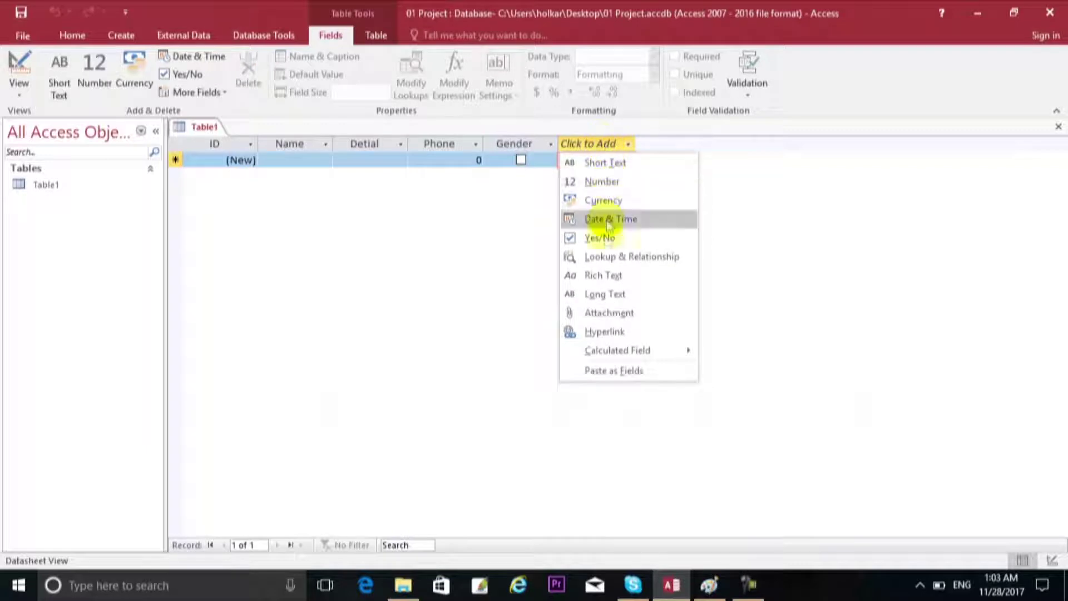
pyautogui.click(609, 259)
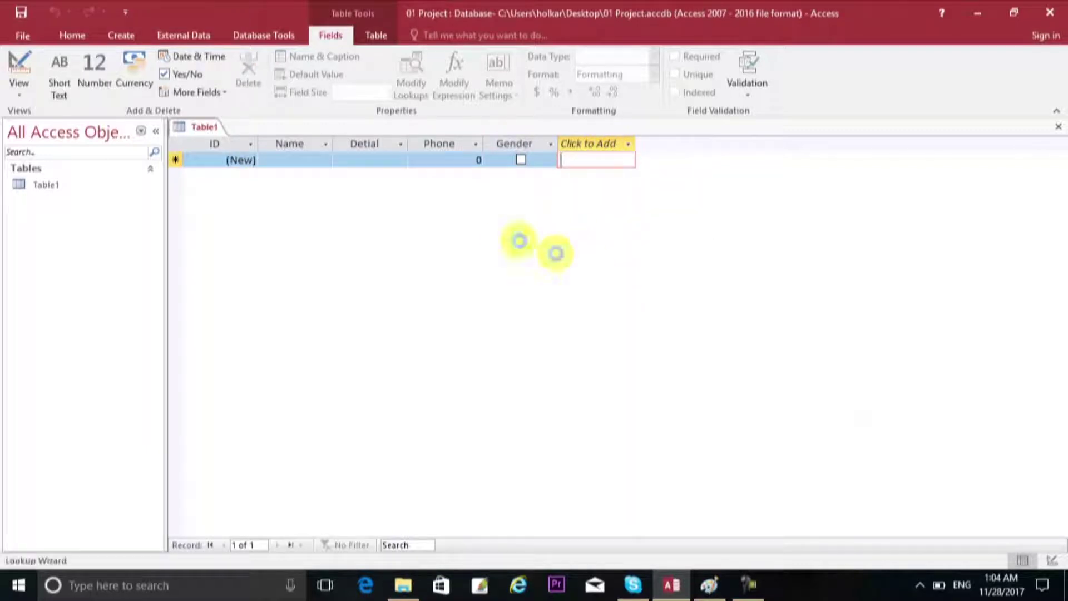
pyautogui.click(498, 216)
pyautogui.click(614, 345)
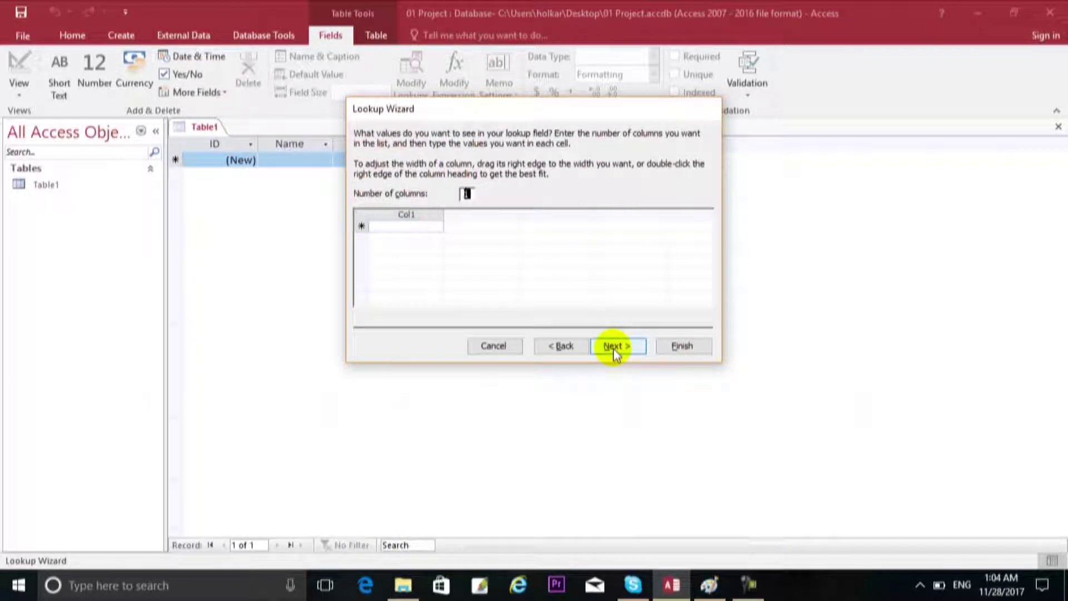
pyautogui.click(386, 225)
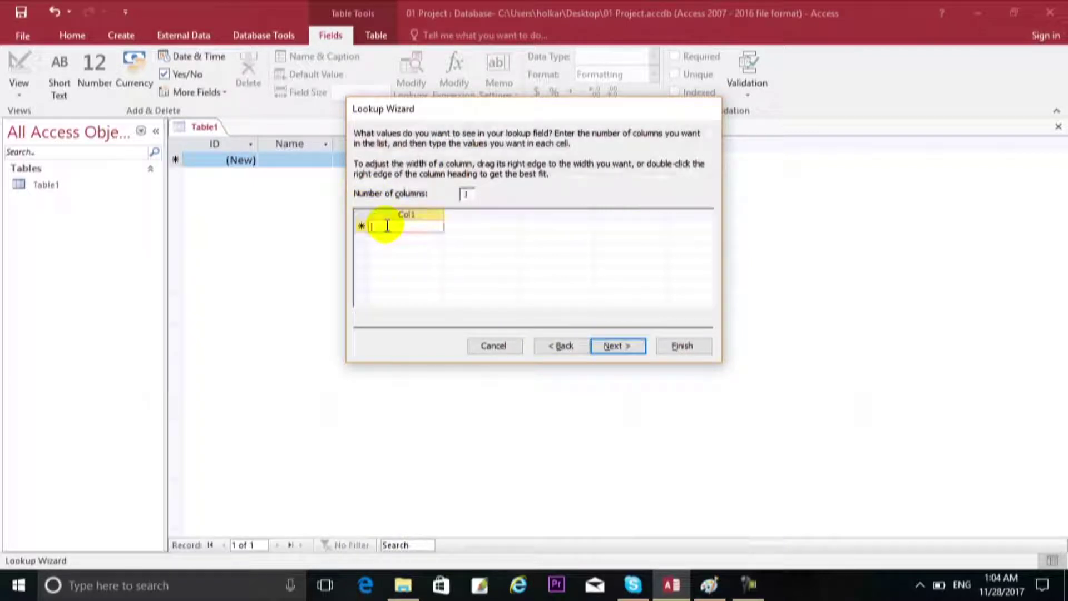
pyautogui.write('H')
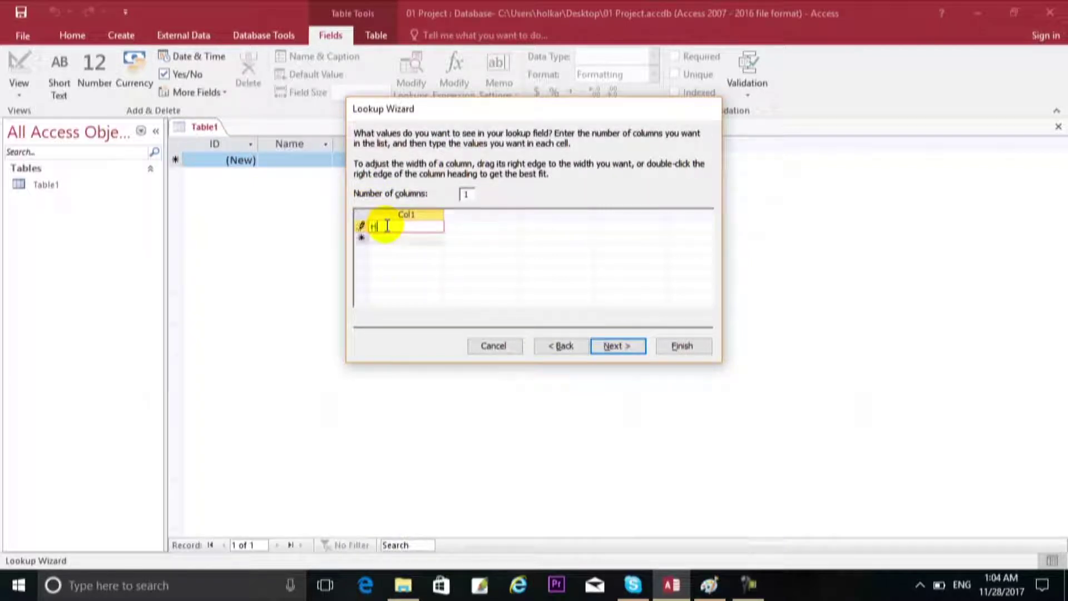
pyautogui.write('R')
pyautogui.press('Return')
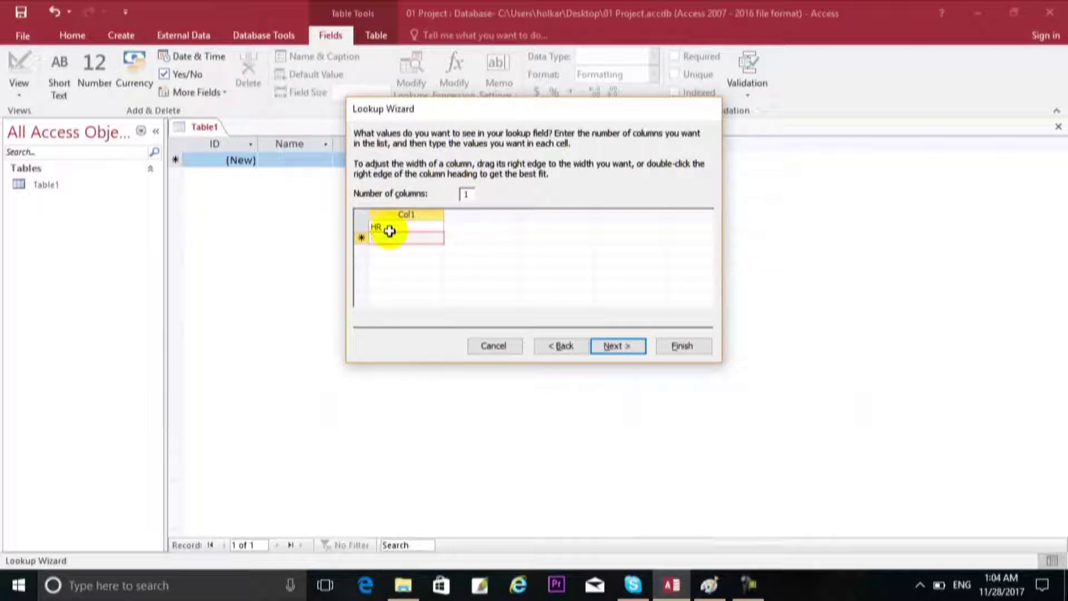
pyautogui.click(624, 347)
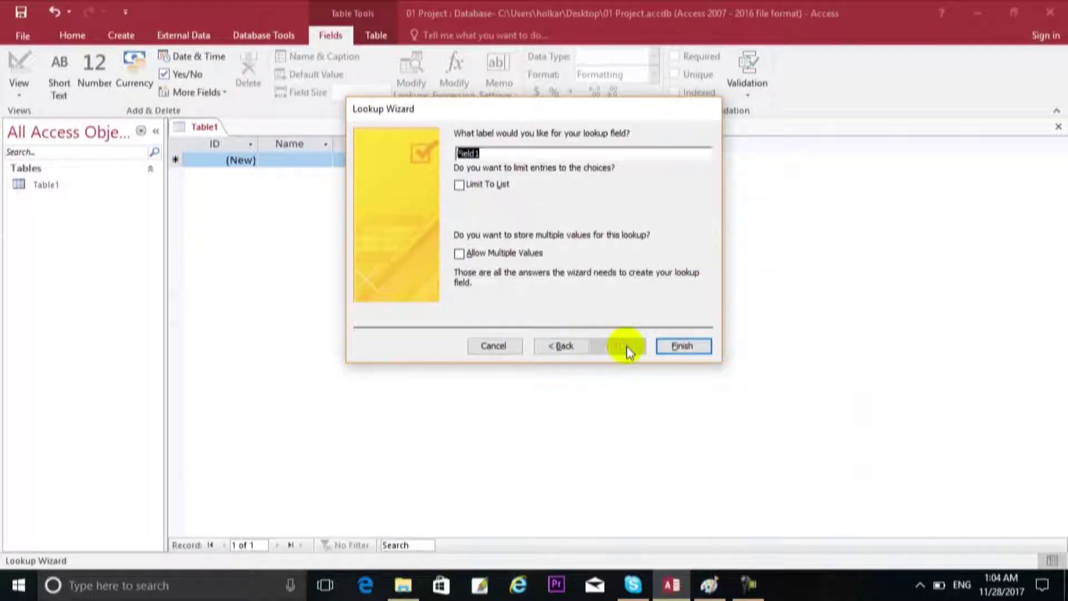
pyautogui.click(705, 346)
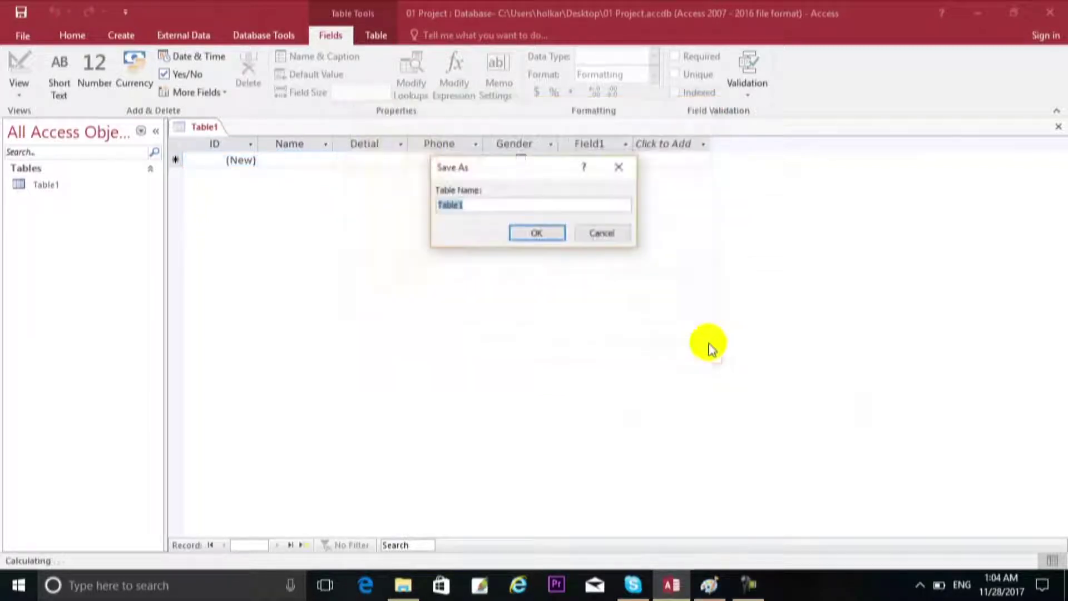
# Save the table as Table1, name the lookup field Major, and close the datasheet
pyautogui.click(537, 234)
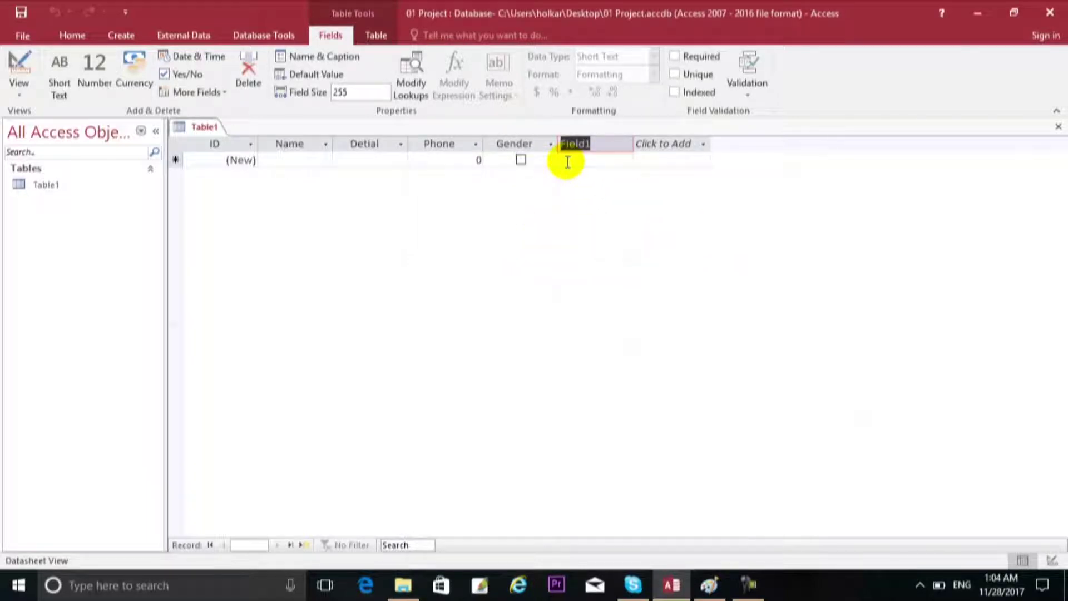
pyautogui.write('Major')
pyautogui.click(665, 146)
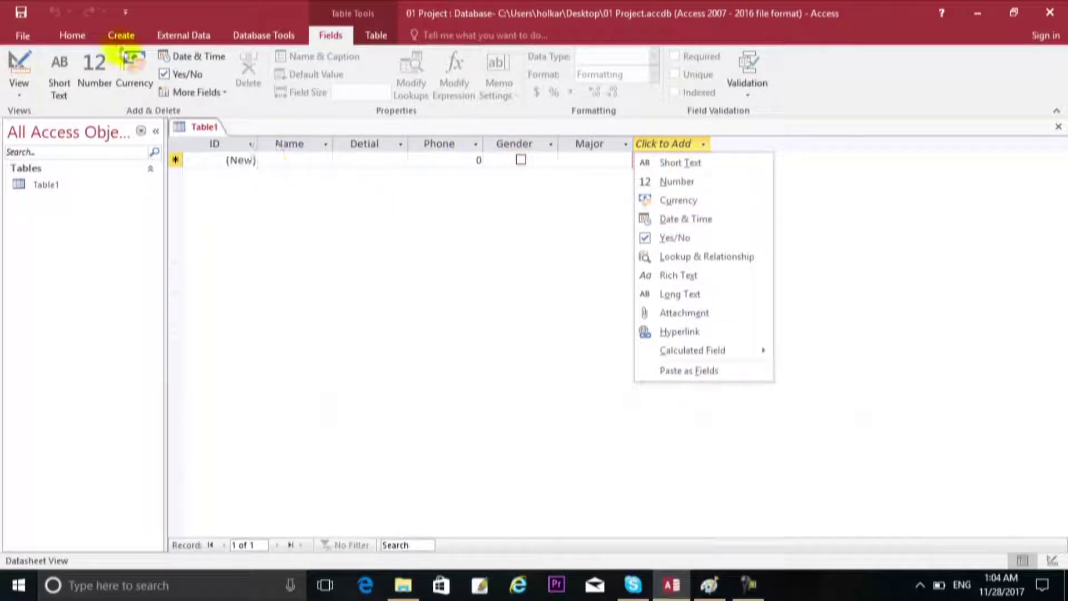
pyautogui.click(117, 43)
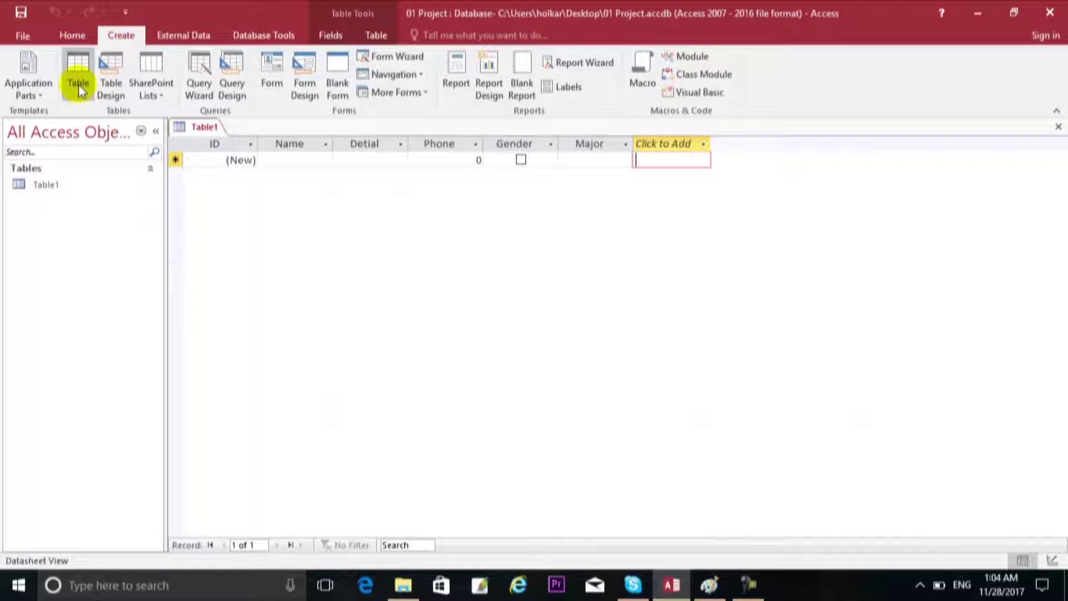
pyautogui.click(1058, 127)
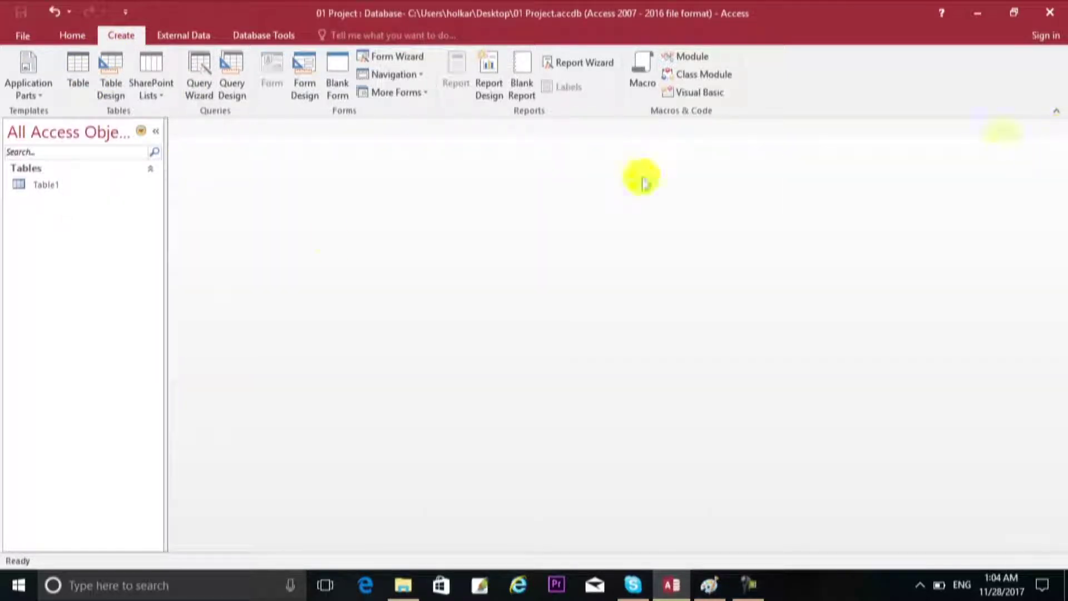
# Reopen Table1 and enter the first record's name and detail text
pyautogui.rightClick(31, 186)
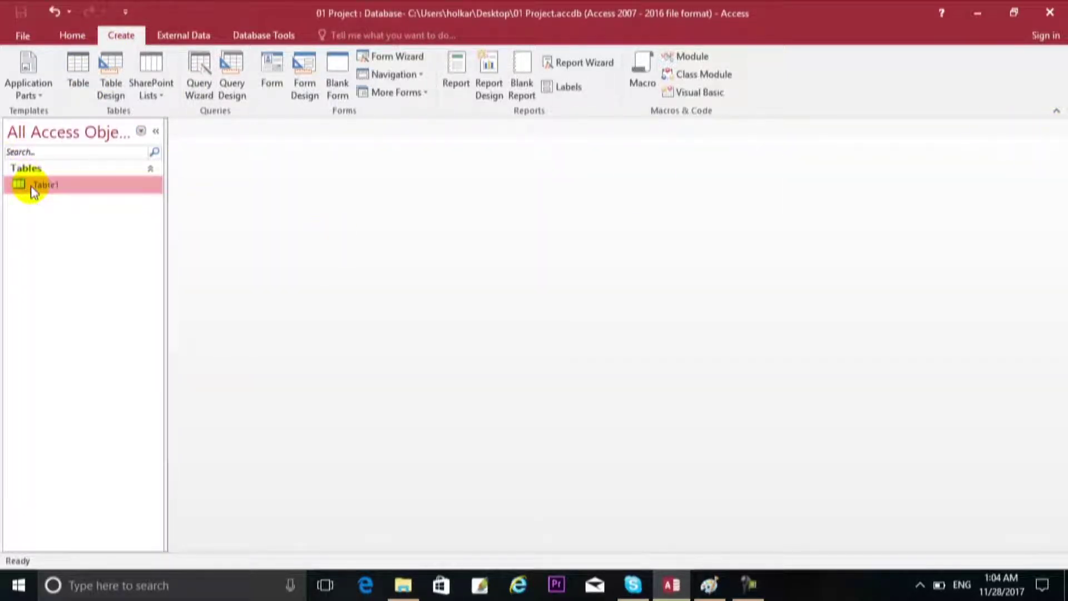
pyautogui.click(95, 198)
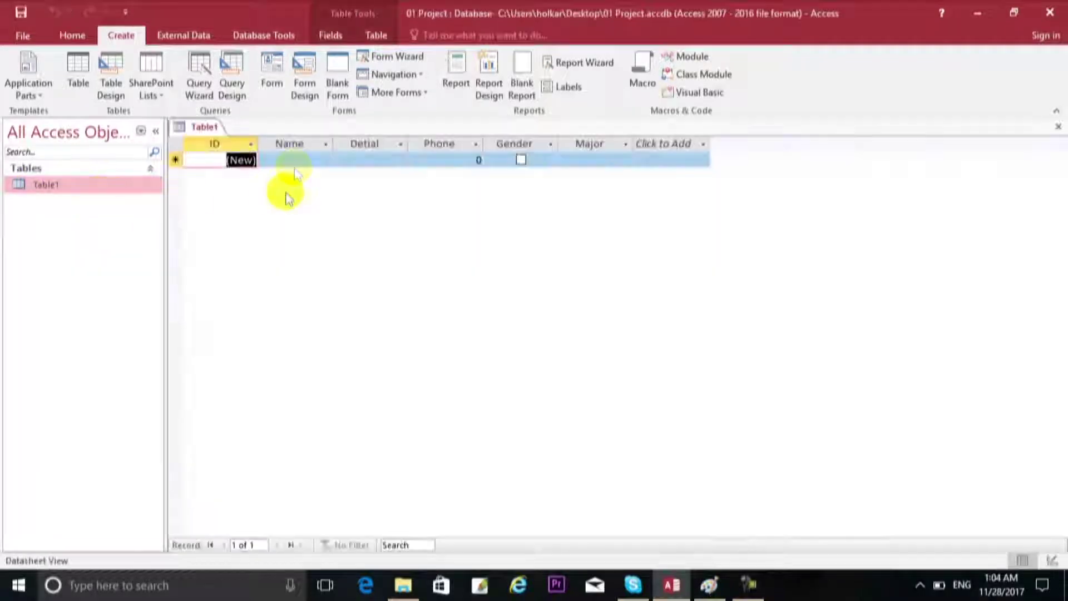
pyautogui.click(294, 159)
pyautogui.write('Ali')
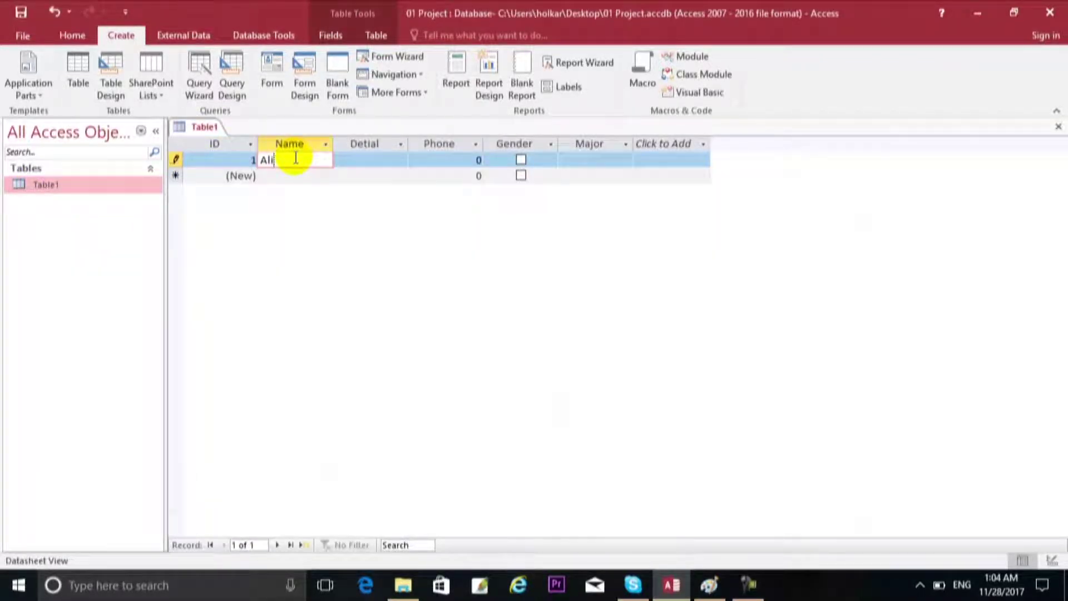
pyautogui.press('Tab')
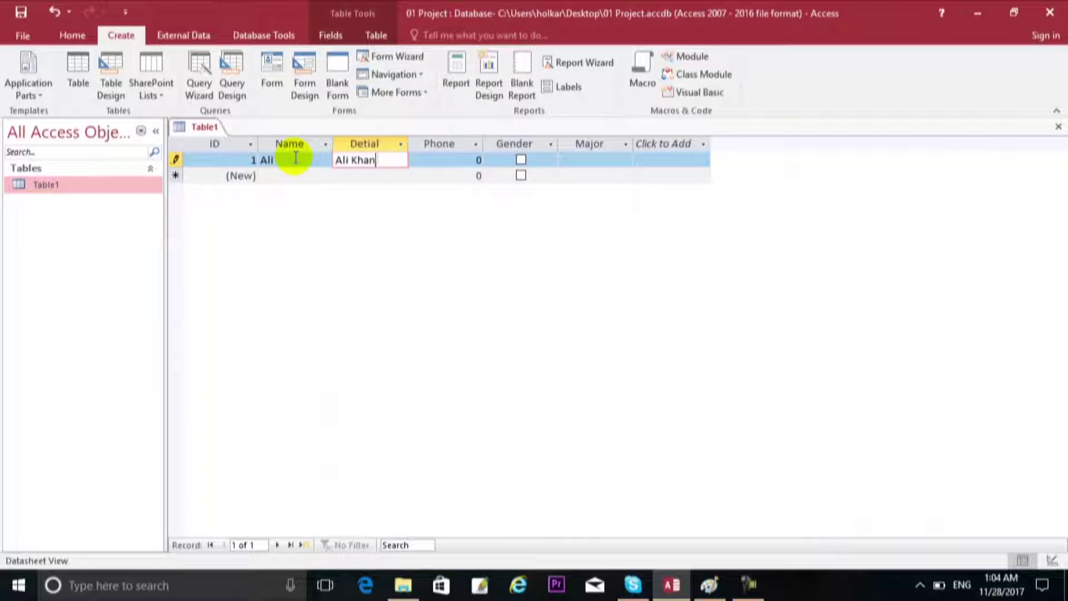
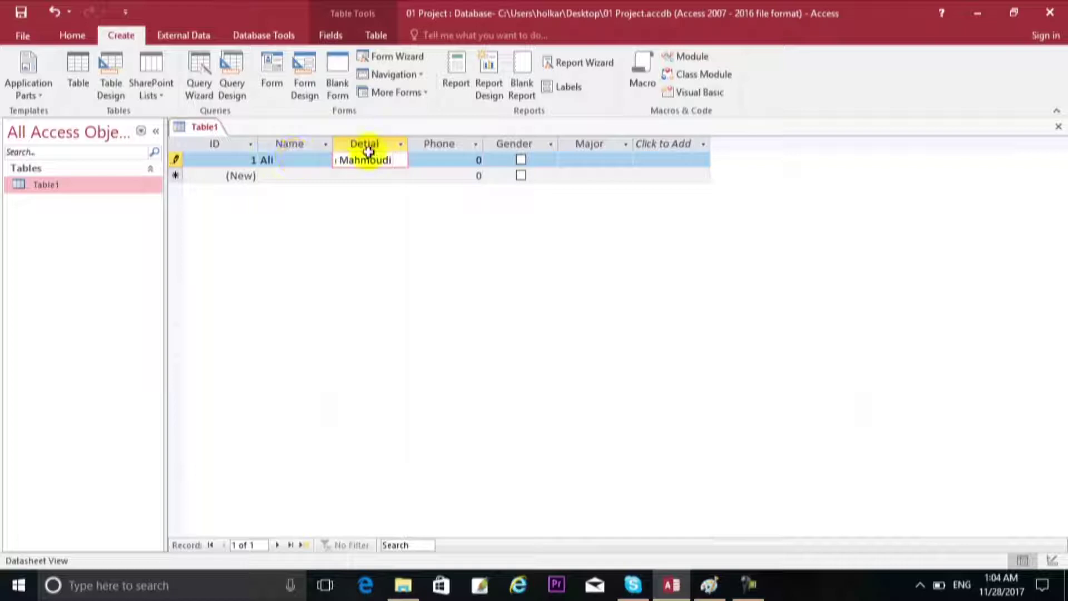
pyautogui.press('Tab')
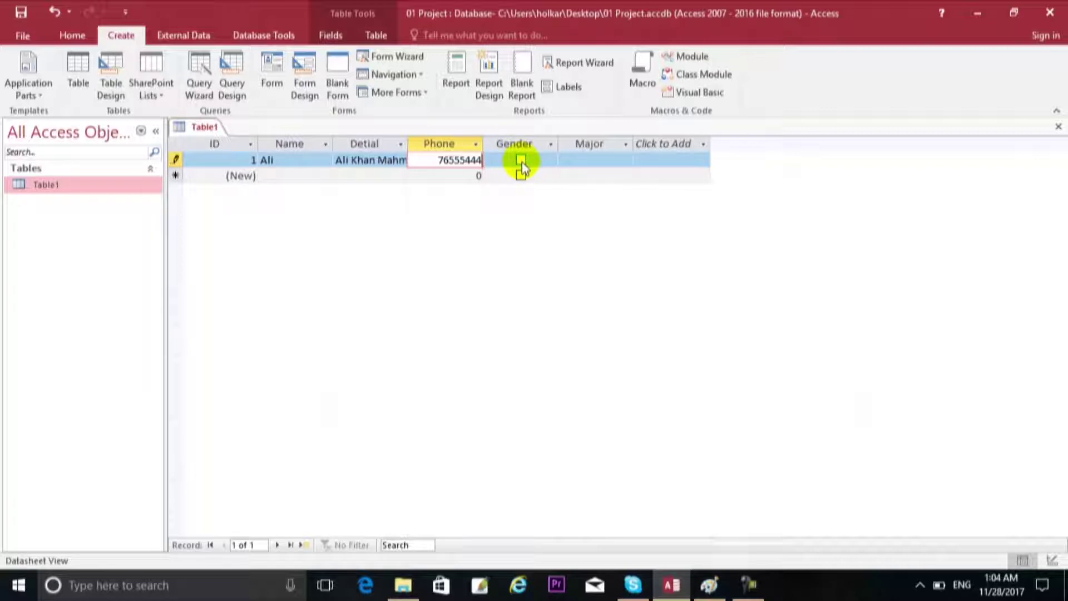
# Set the record's Major to HR from the lookup list
pyautogui.click(615, 159)
pyautogui.click(625, 161)
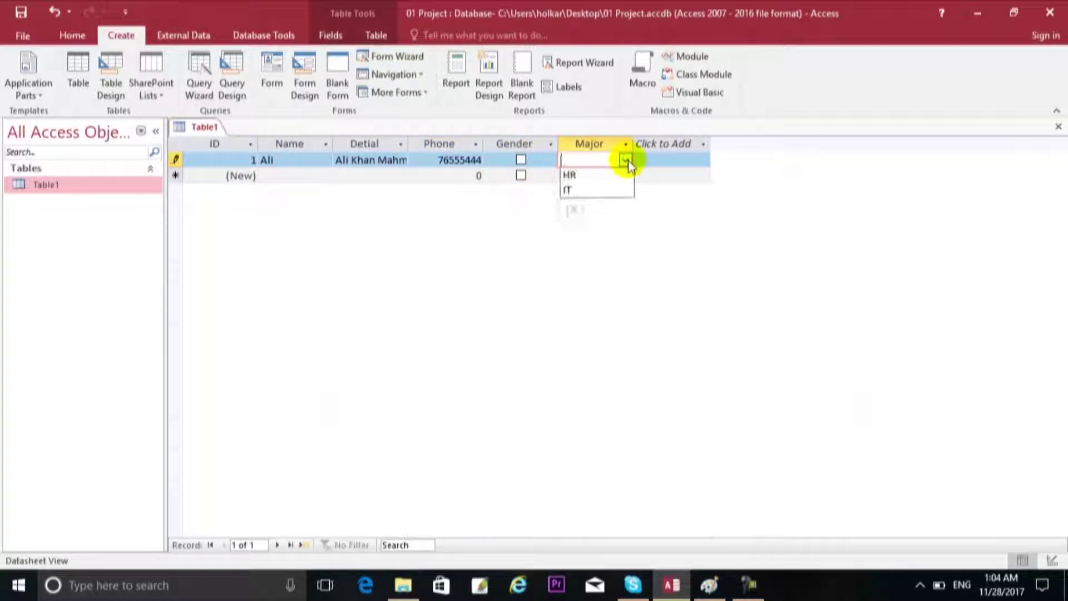
pyautogui.click(589, 176)
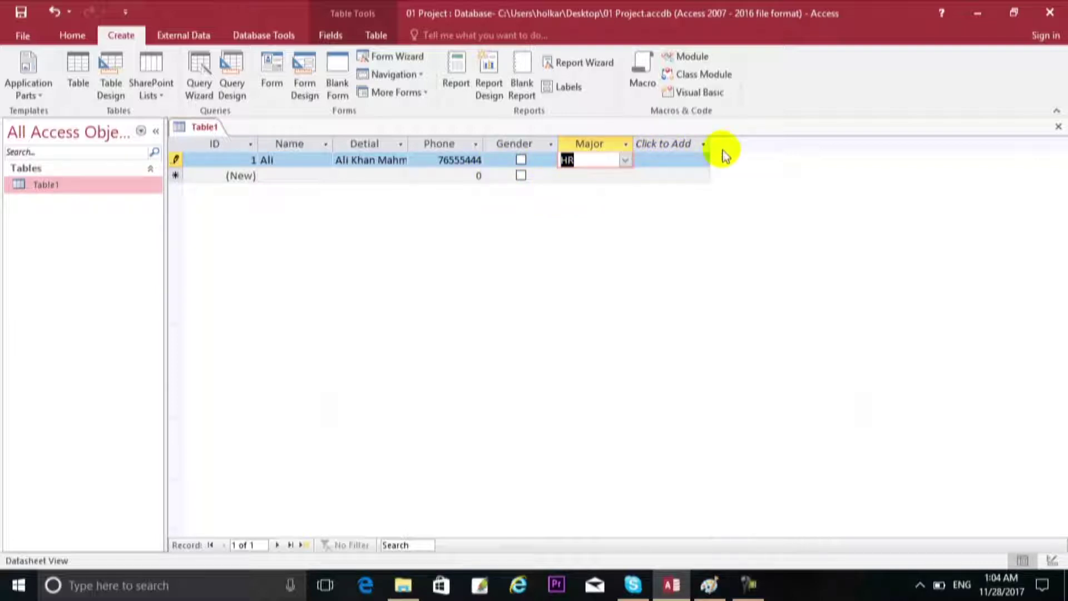
# Add a Currency field named Salary and enter 20000 for the first record
pyautogui.click(694, 147)
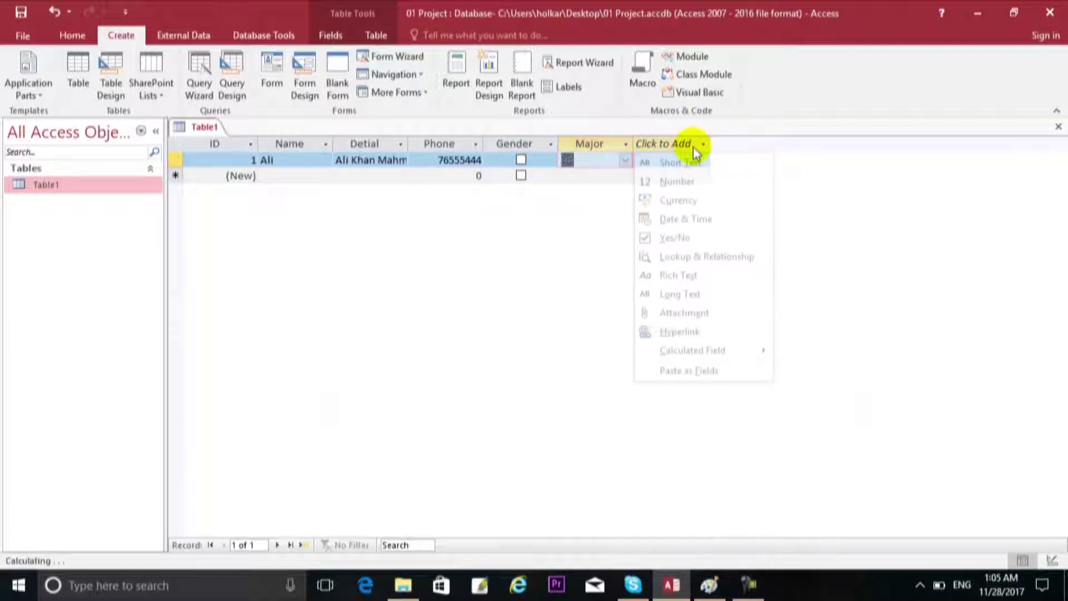
pyautogui.click(671, 199)
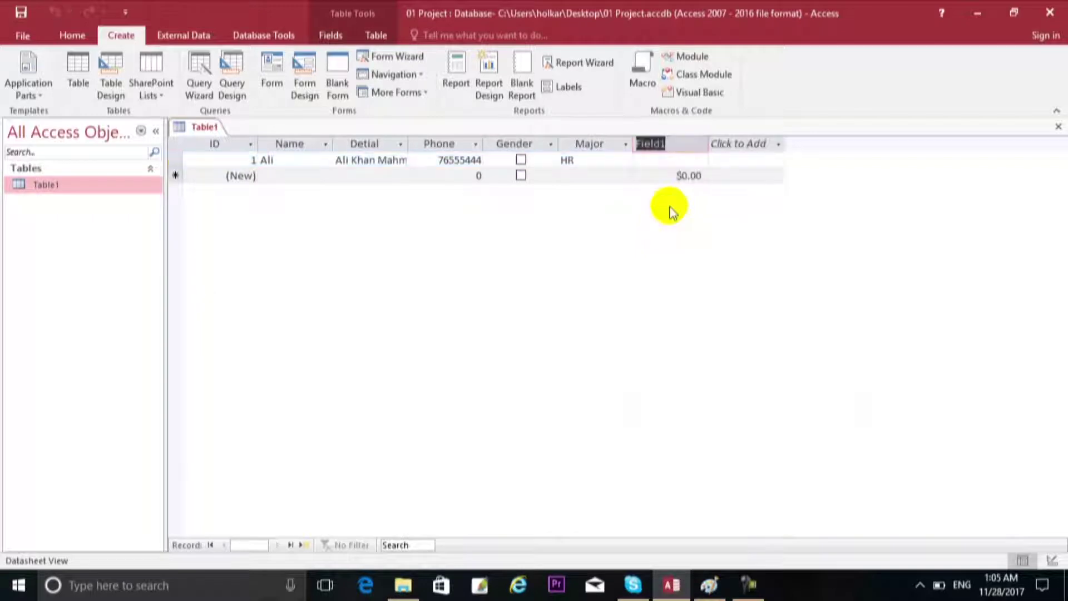
pyautogui.write('Salary')
pyautogui.click(657, 160)
pyautogui.click(657, 160)
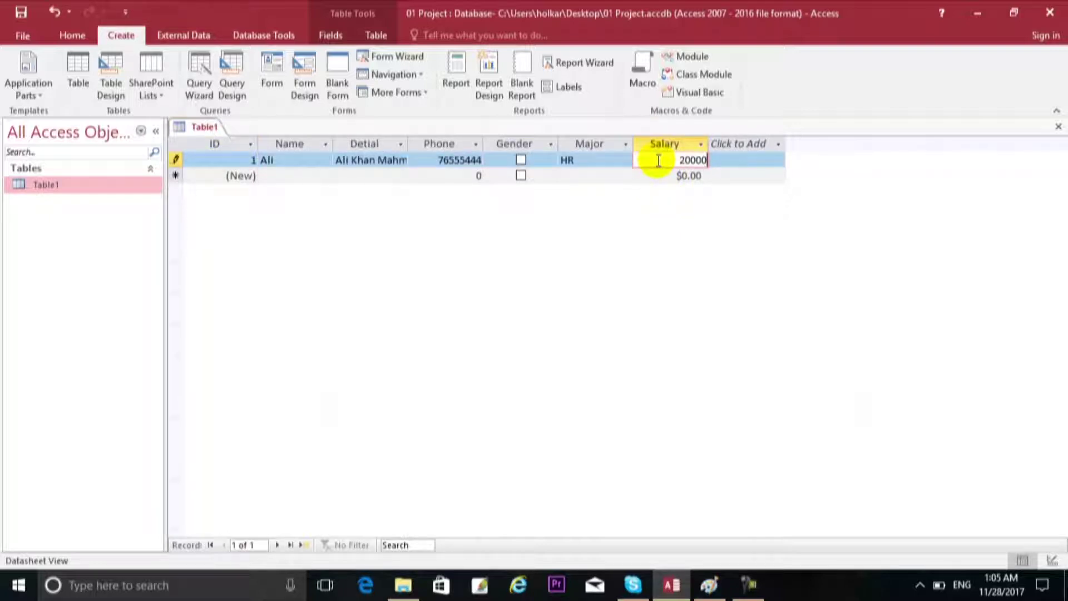
# Close Table1, reopen it to confirm the saved salary, then close it again
pyautogui.click(1058, 127)
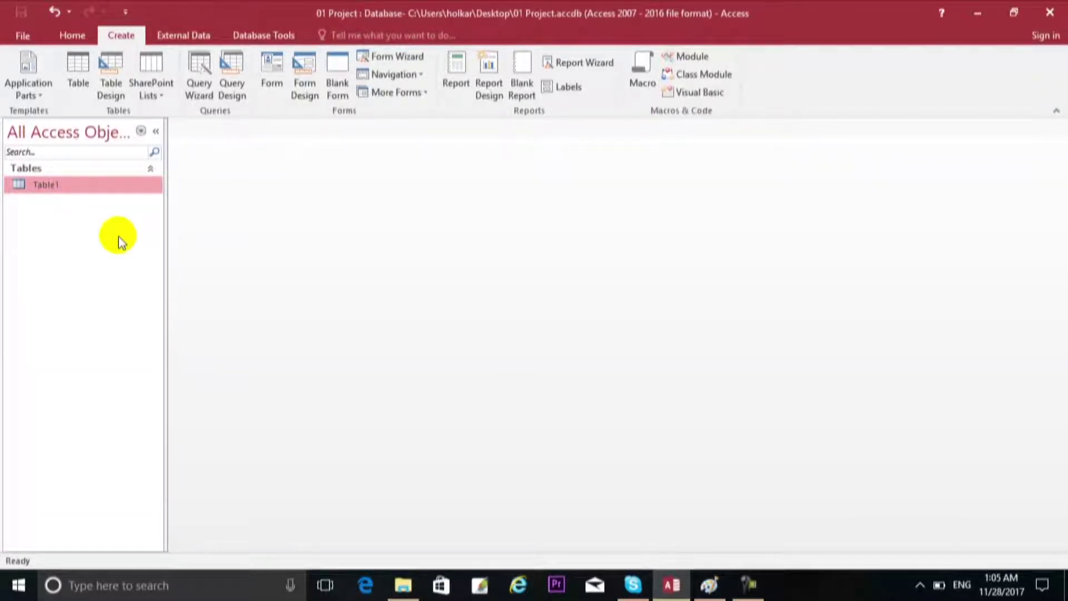
pyautogui.rightClick(62, 183)
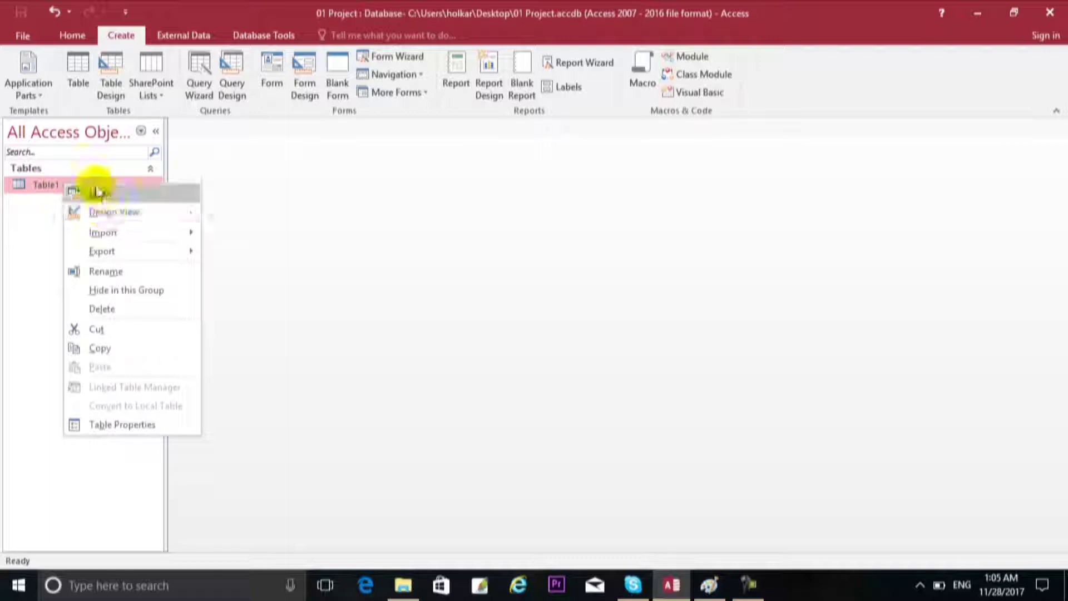
pyautogui.click(95, 191)
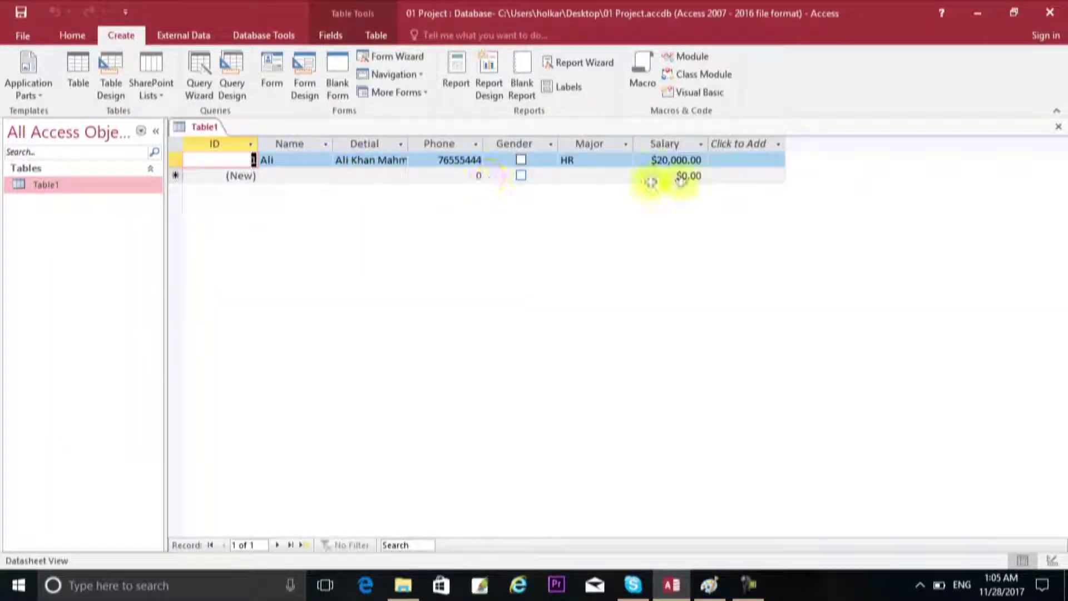
pyautogui.click(1058, 128)
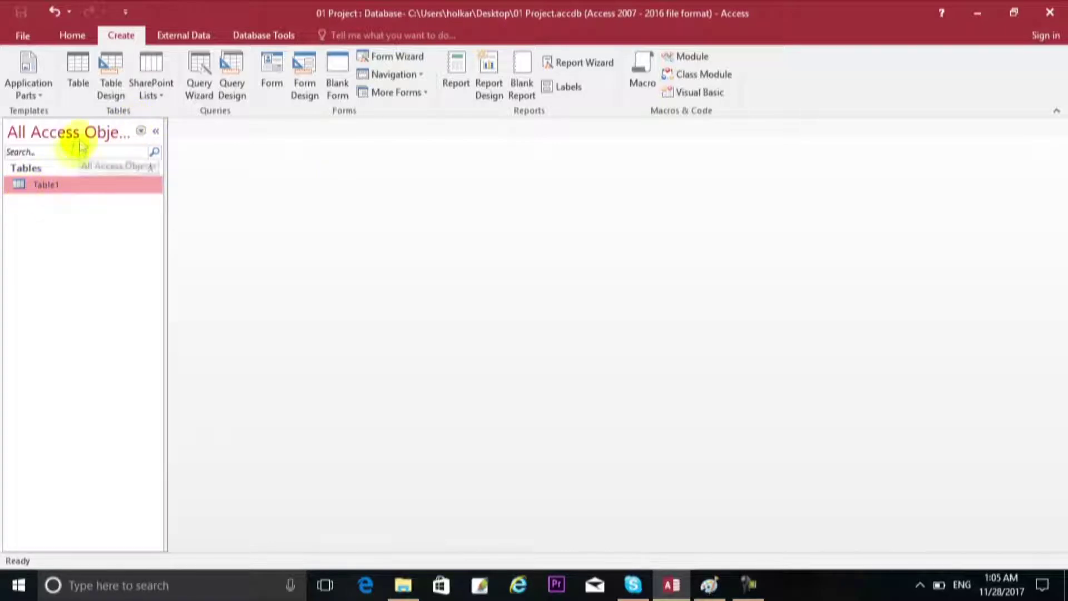
pyautogui.click(116, 74)
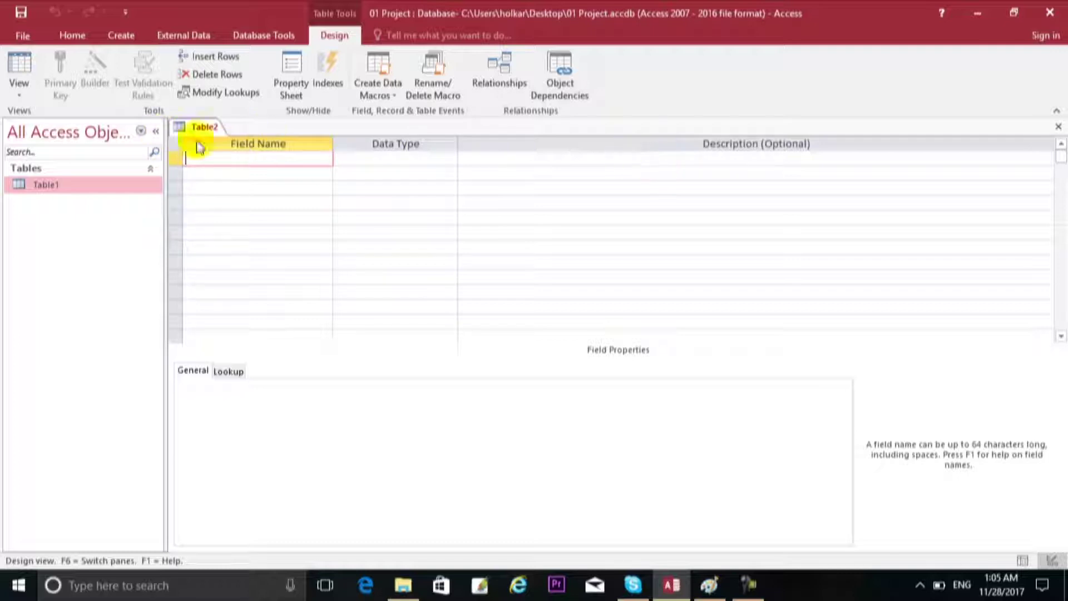
# Name Table2's first field ID and give it the AutoNumber data type
pyautogui.write('Id')
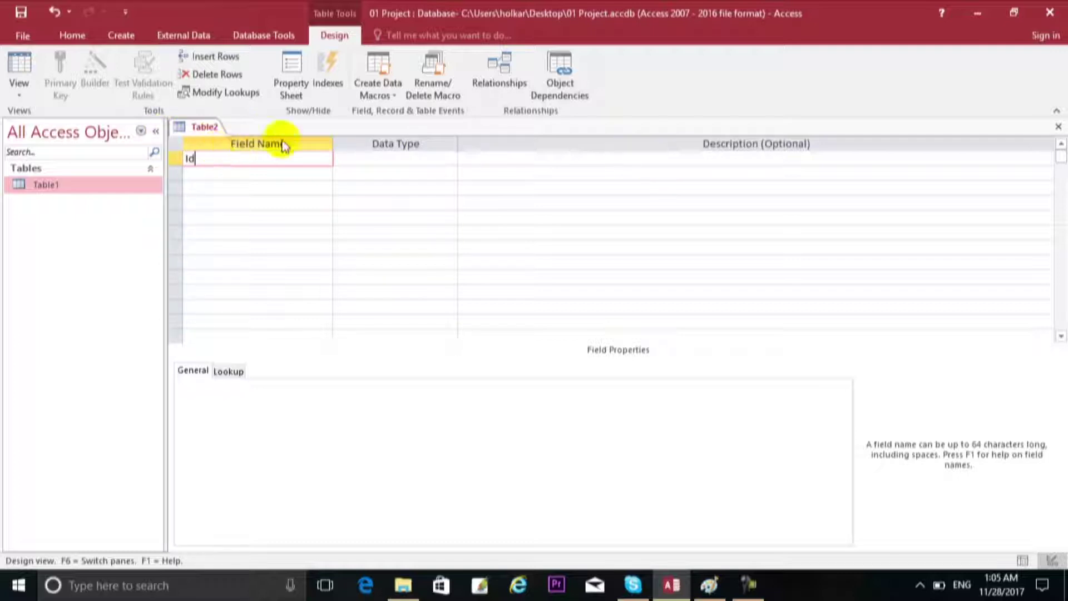
pyautogui.press('Tab')
pyautogui.write('auto')
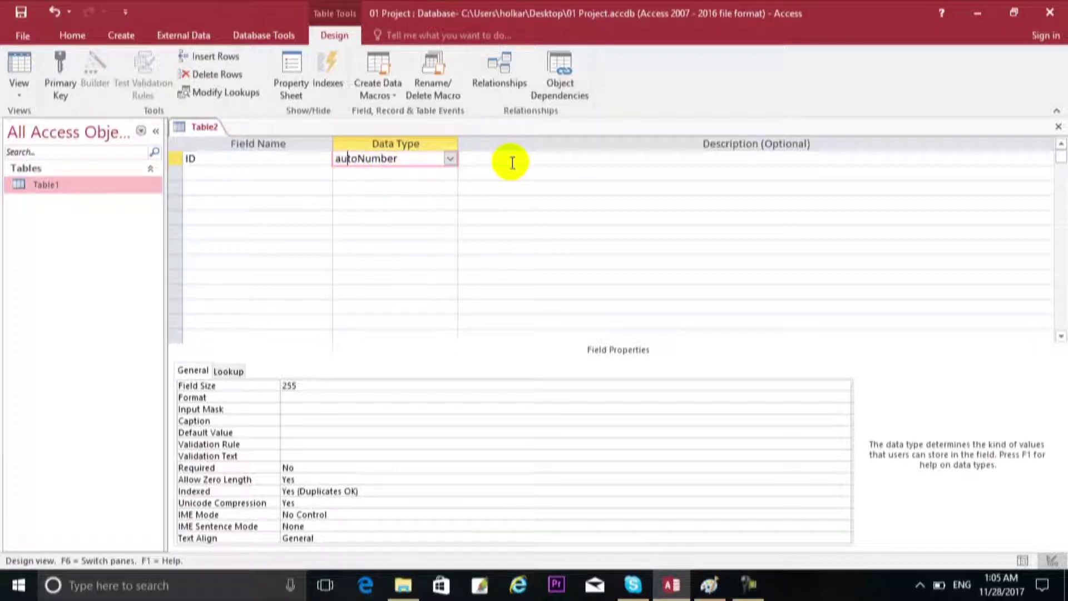
pyautogui.click(509, 160)
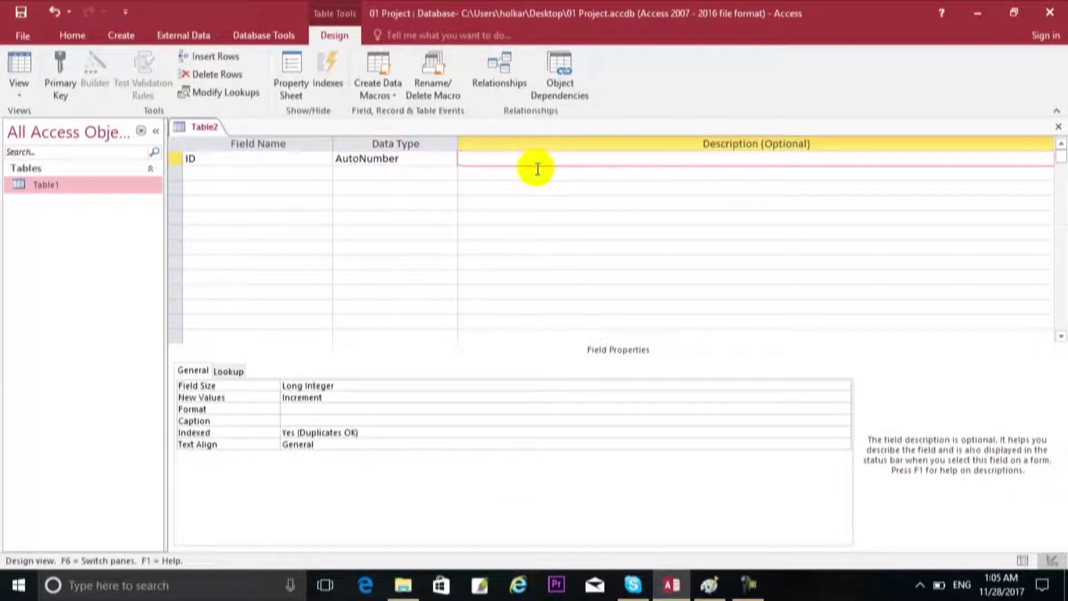
pyautogui.click(359, 159)
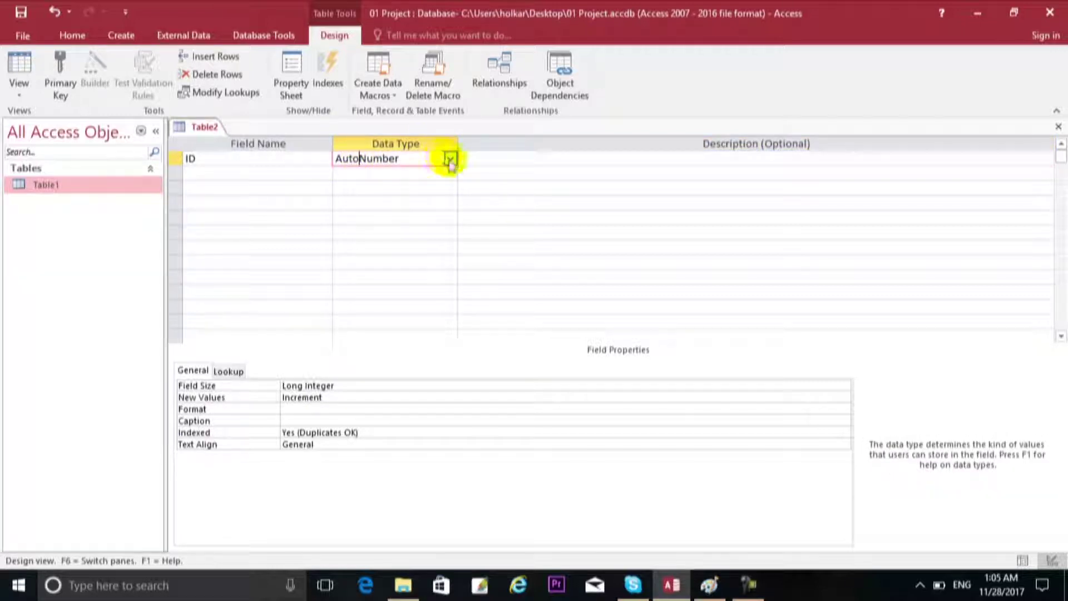
pyautogui.click(450, 159)
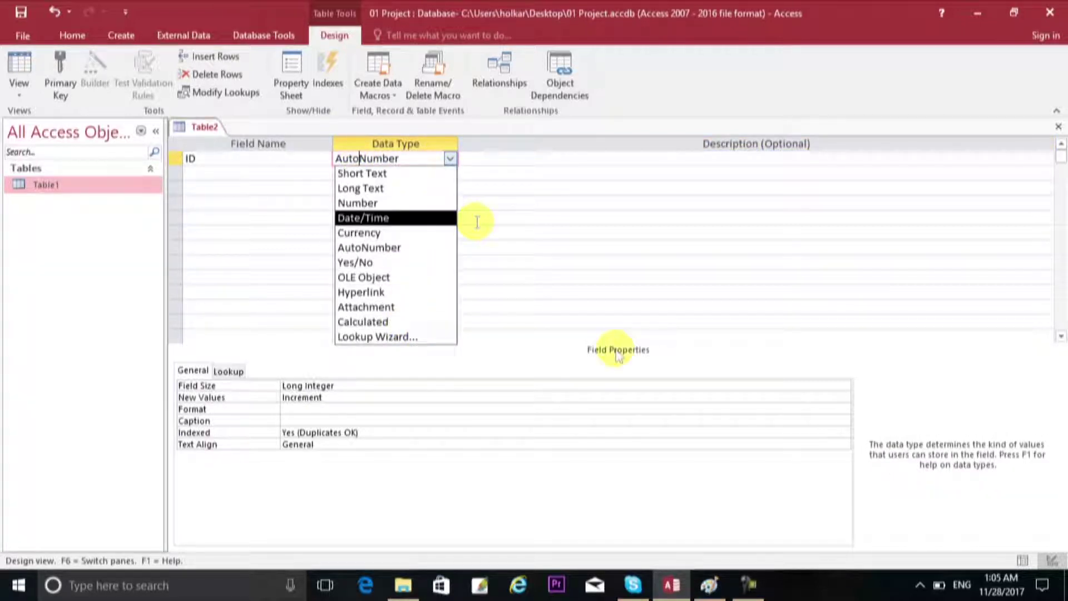
# Switch to the Paint chart and select part of the Data Type title
pyautogui.click(709, 584)
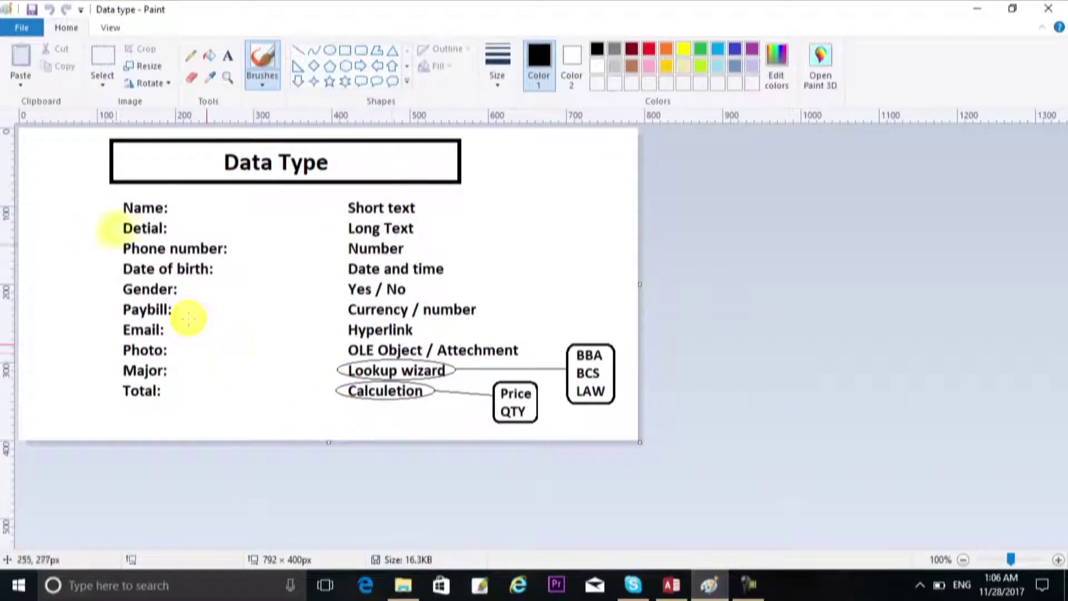
pyautogui.click(105, 65)
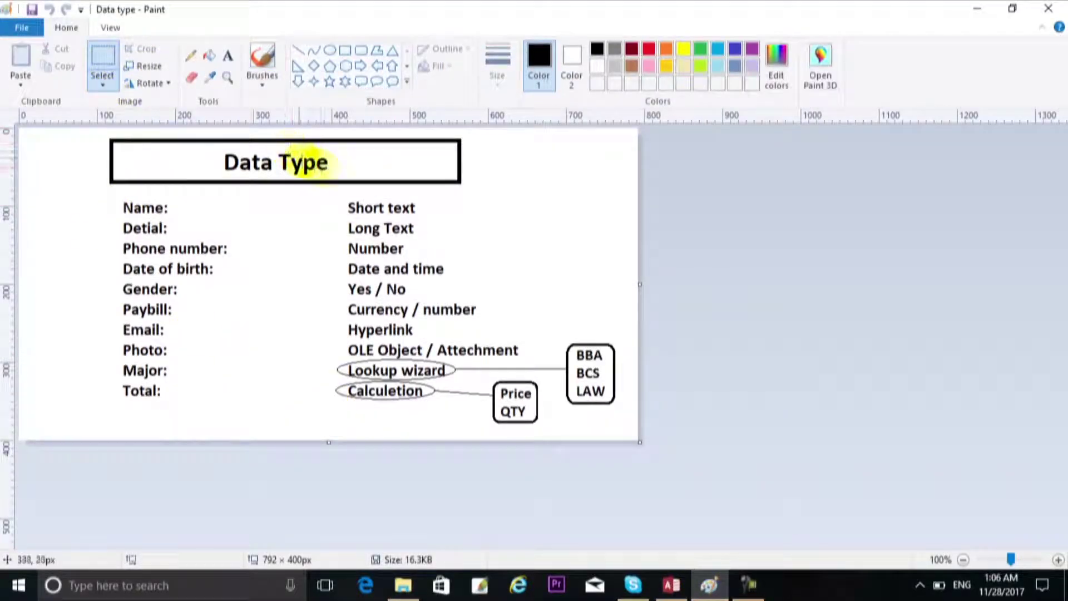
pyautogui.moveTo(222, 149); pyautogui.dragTo(279, 151)
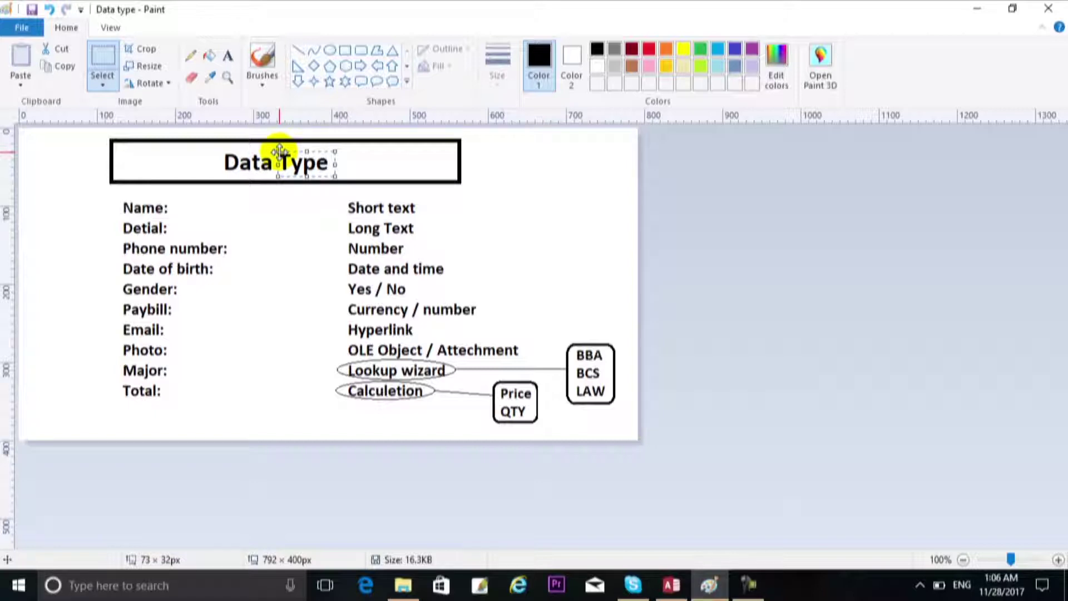
# Draw selection rectangles around the Name:, Detial:, Long Text, Phone number: and Short text labels
pyautogui.moveTo(118, 196); pyautogui.dragTo(173, 217)
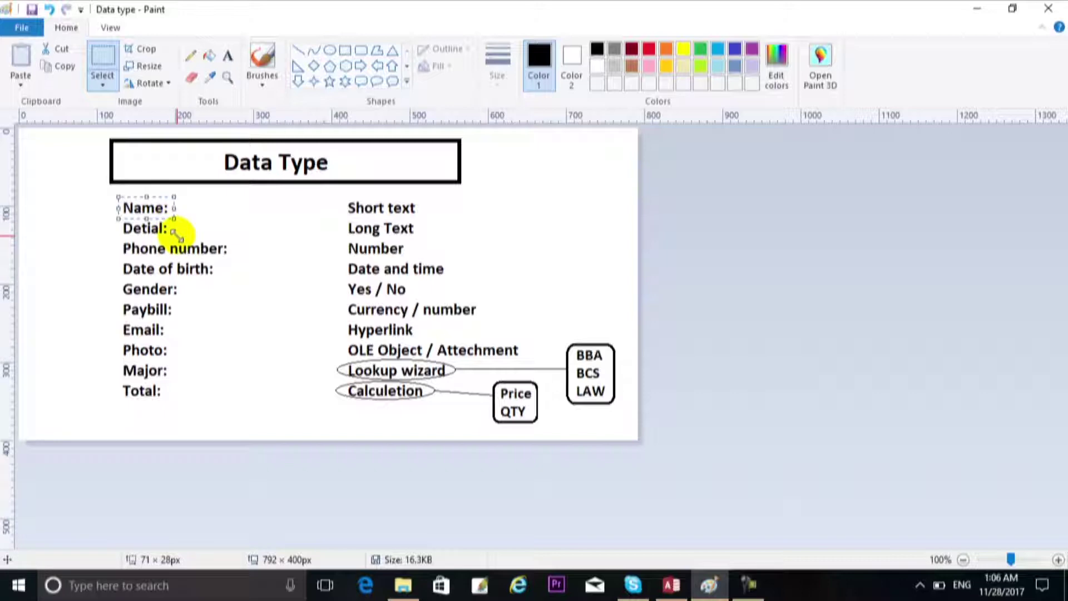
pyautogui.moveTo(99, 247); pyautogui.dragTo(178, 219)
pyautogui.moveTo(346, 196); pyautogui.dragTo(329, 218)
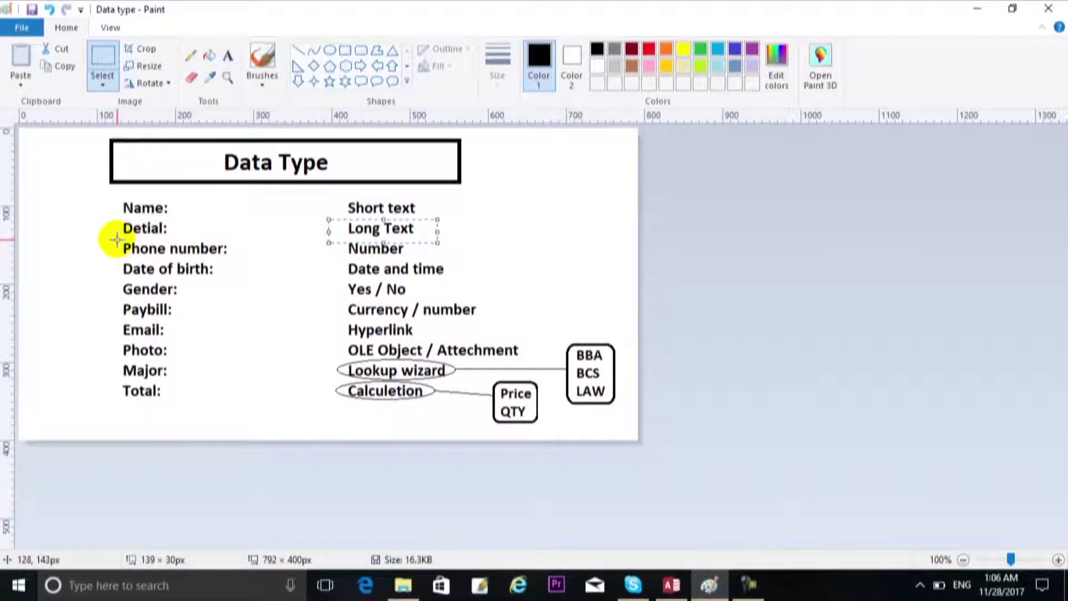
pyautogui.moveTo(119, 236); pyautogui.dragTo(233, 257)
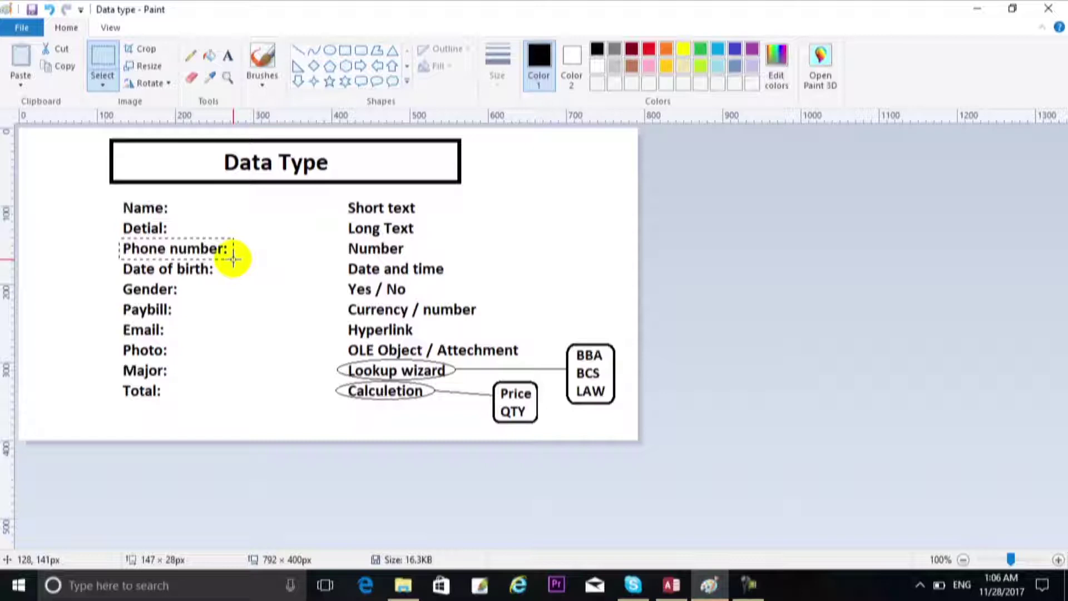
pyautogui.moveTo(233, 257); pyautogui.dragTo(234, 256)
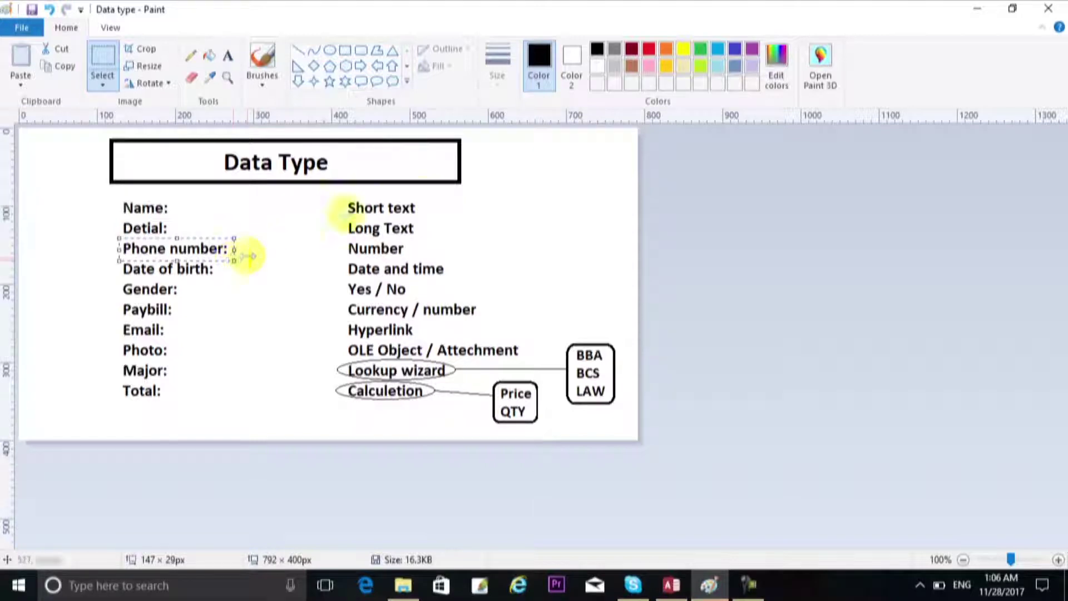
pyautogui.moveTo(426, 200); pyautogui.dragTo(334, 214)
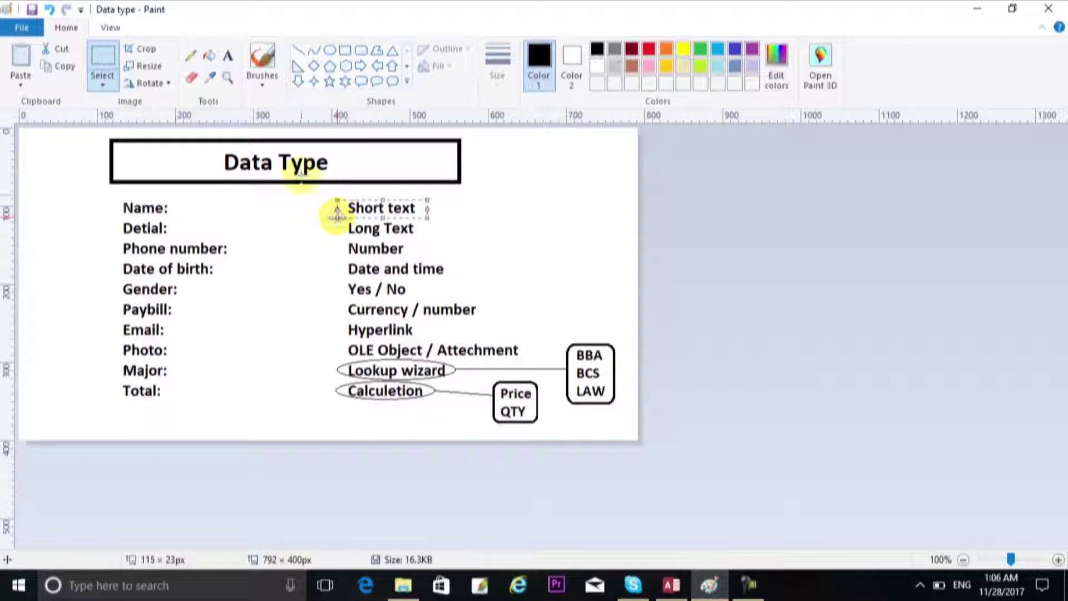
# Draw pencil lines from Phone number: to Short text and Number, and circle Data Type
pyautogui.click(190, 55)
pyautogui.moveTo(228, 249)
pyautogui.mouseDown()
pyautogui.moveTo(317, 205)
pyautogui.moveTo(350, 205)
pyautogui.mouseUp()
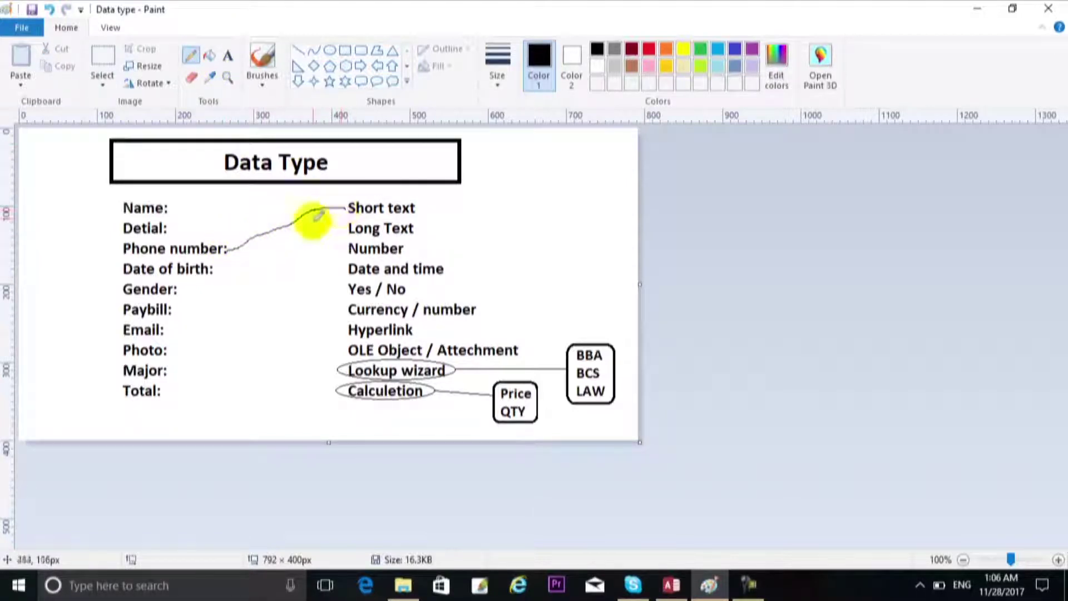
pyautogui.moveTo(229, 247)
pyautogui.mouseDown()
pyautogui.moveTo(262, 233)
pyautogui.moveTo(347, 244)
pyautogui.mouseUp()
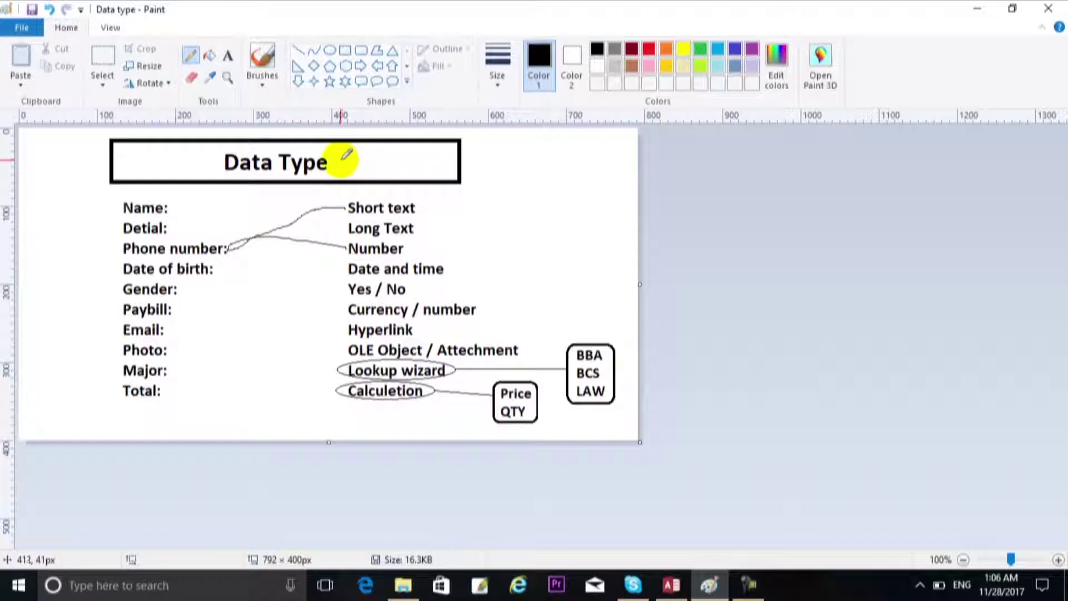
pyautogui.moveTo(287, 134)
pyautogui.mouseDown()
pyautogui.moveTo(210, 139)
pyautogui.moveTo(274, 186)
pyautogui.moveTo(339, 165)
pyautogui.mouseUp()
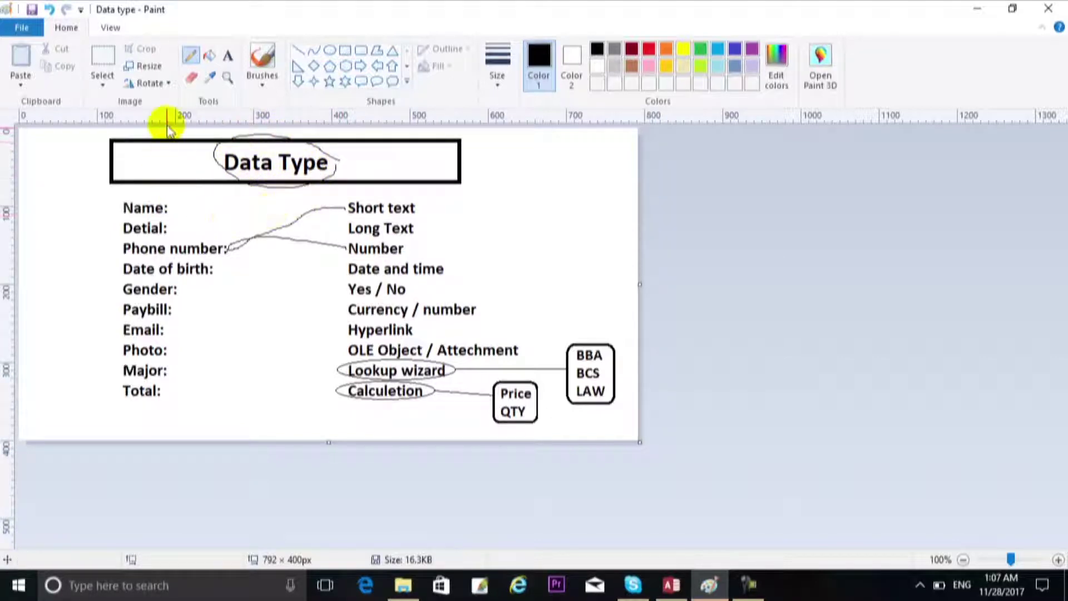
# Mark the Date of birth: label with a selection rectangle, then deselect it
pyautogui.click(111, 67)
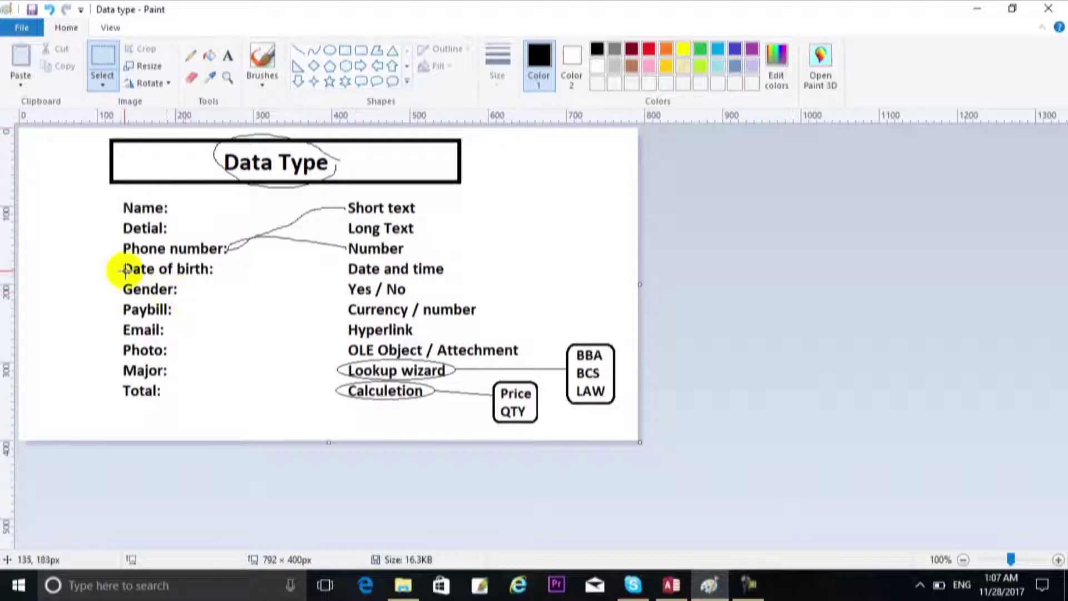
pyautogui.moveTo(222, 281); pyautogui.dragTo(113, 255)
pyautogui.click(269, 281)
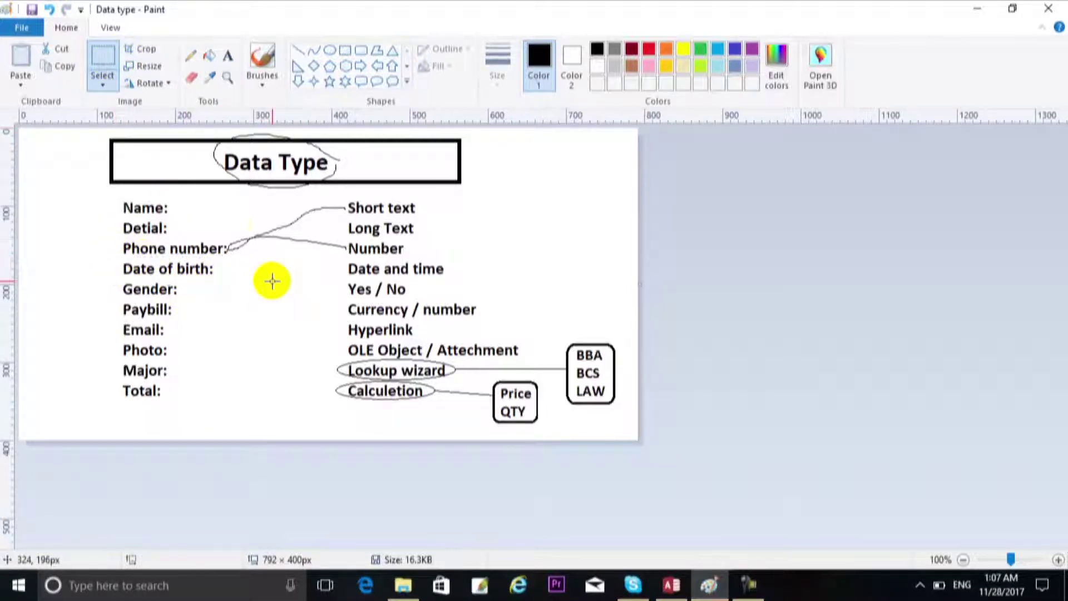
pyautogui.click(190, 56)
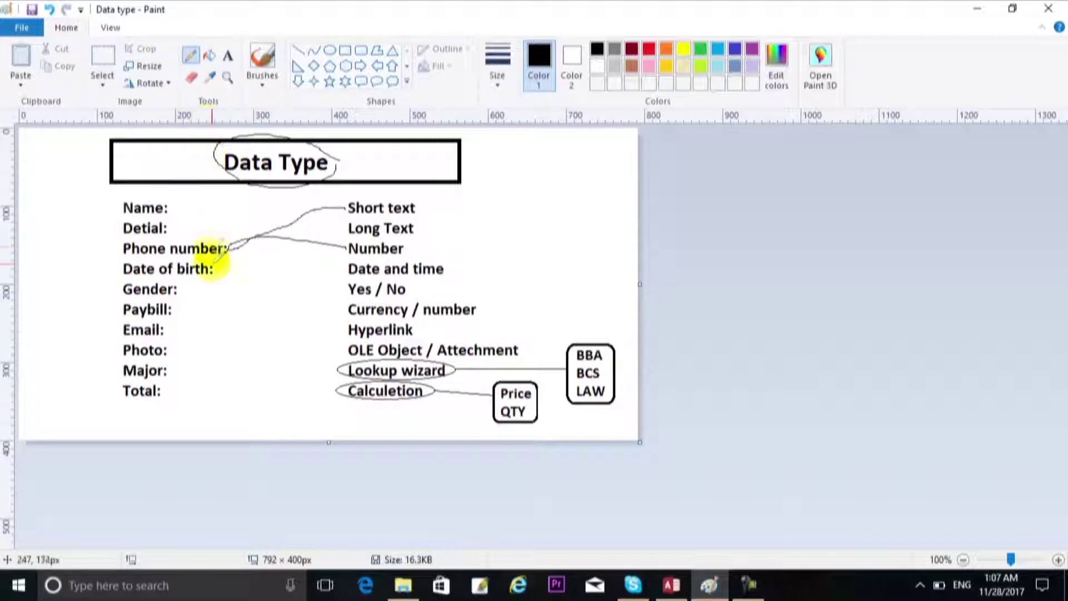
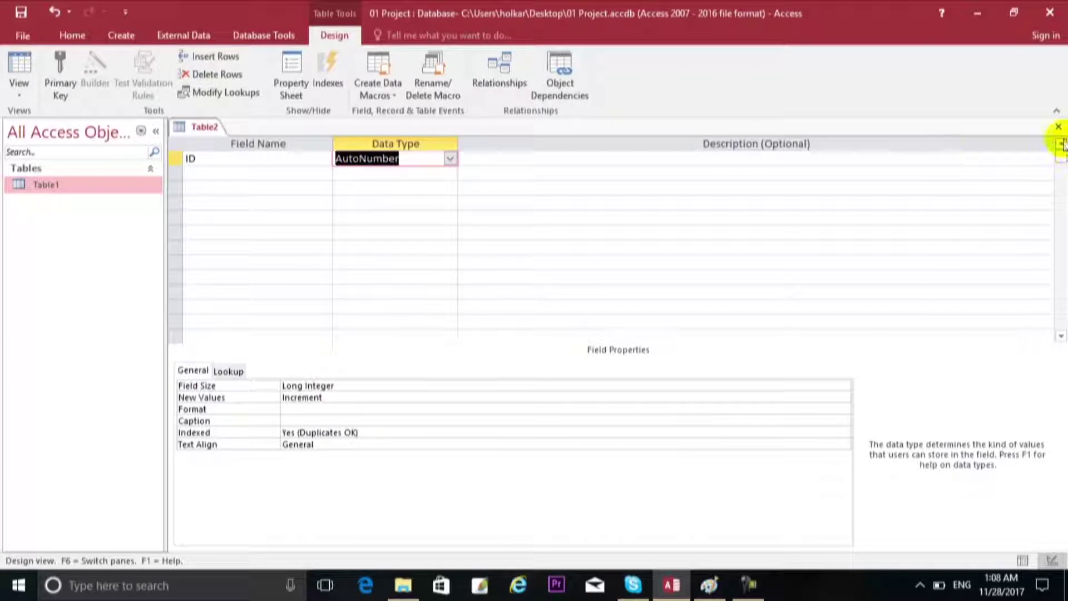
# Save the new table as DB, then briefly open and close its datasheet
pyautogui.click(1058, 127)
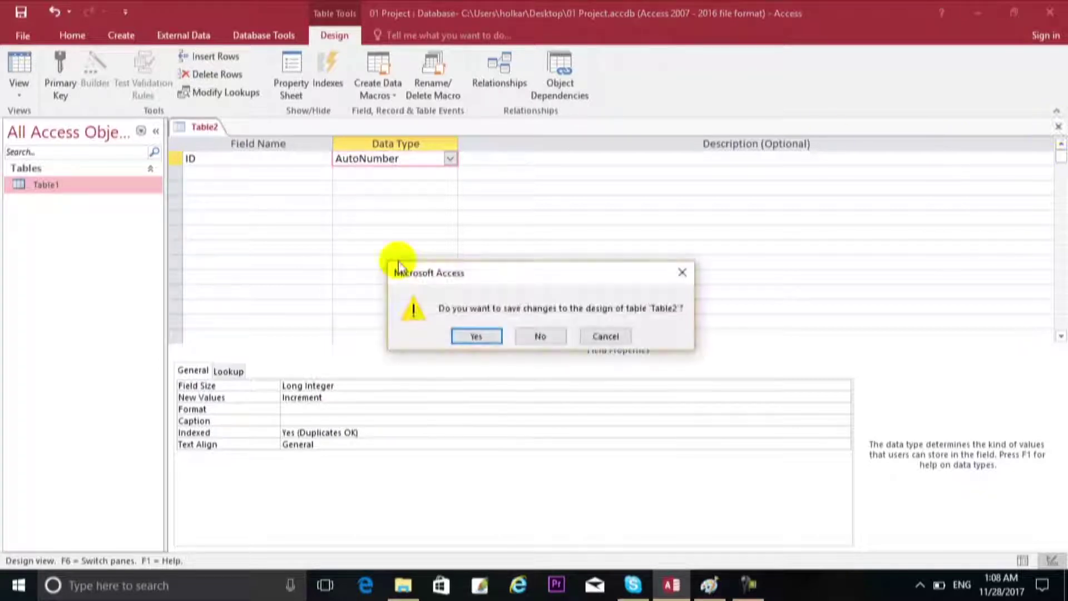
pyautogui.click(474, 334)
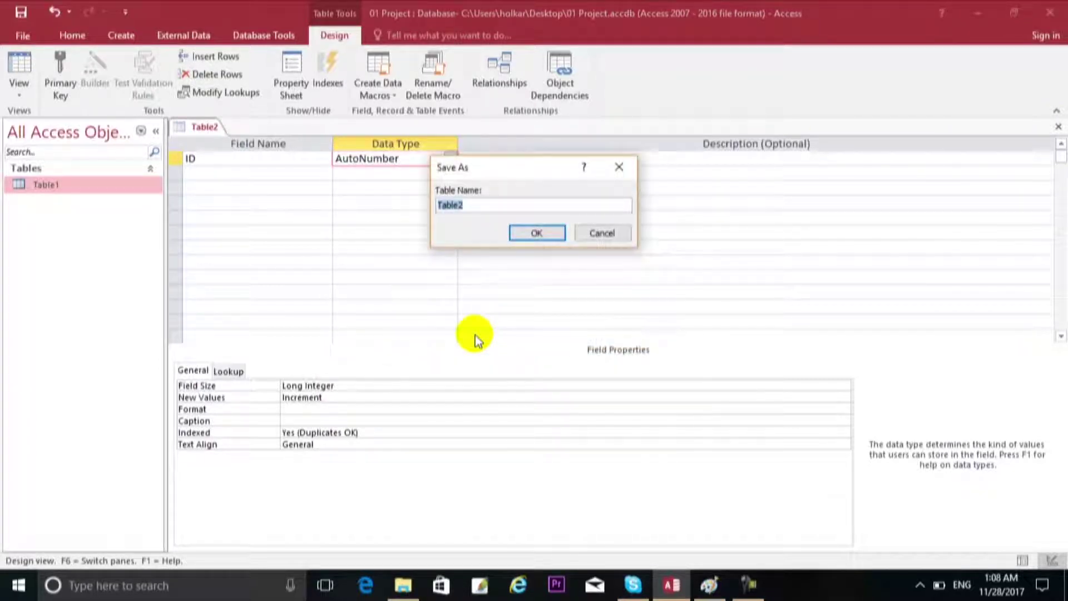
pyautogui.write('DB')
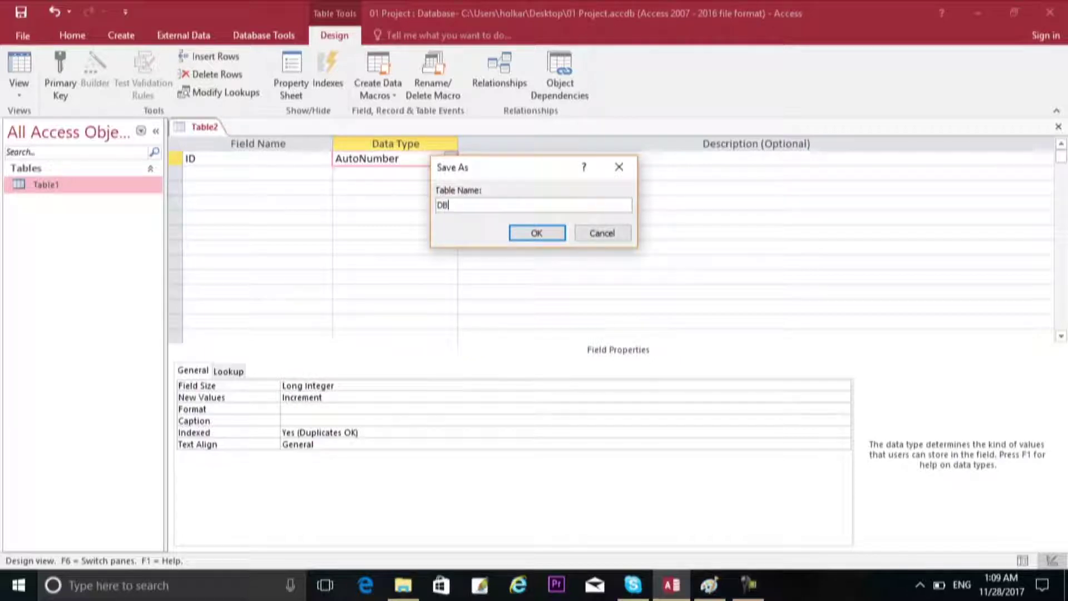
pyautogui.press('Return')
pyautogui.press('Return')
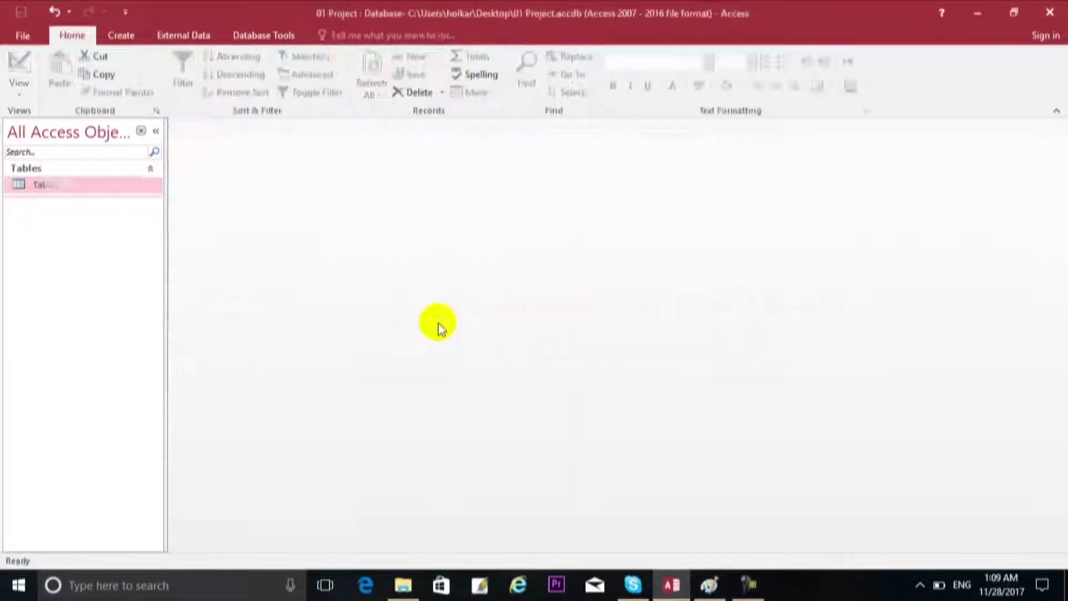
pyautogui.doubleClick(40, 187)
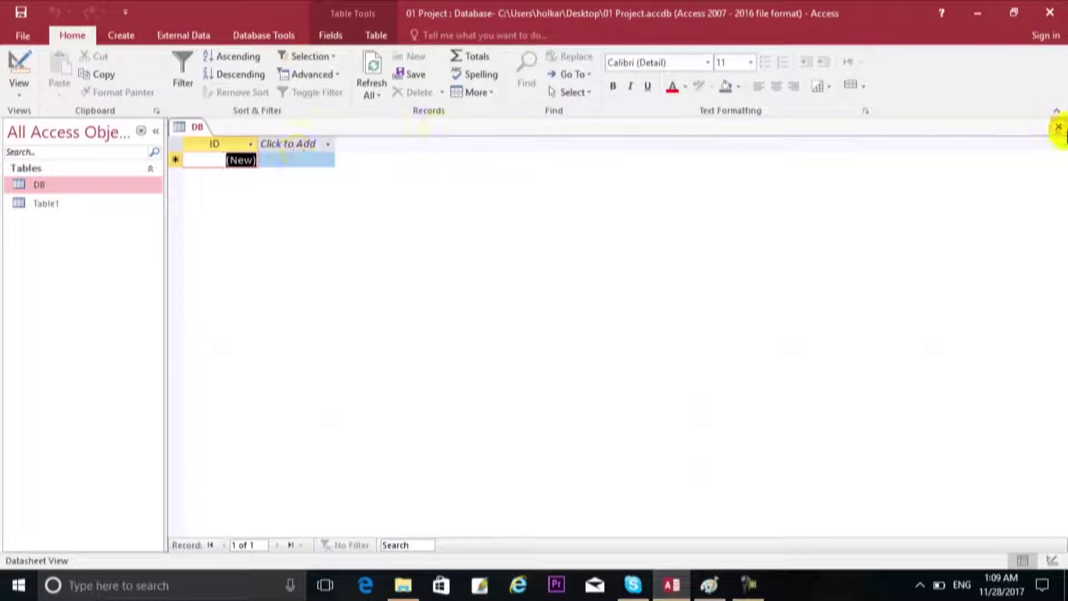
pyautogui.click(1058, 127)
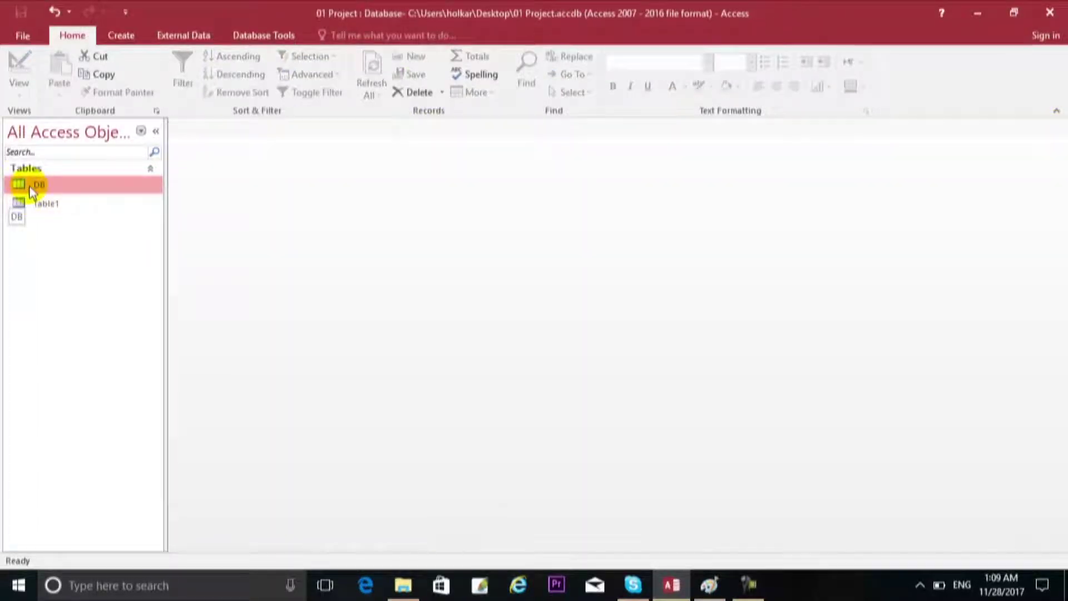
# In DB's Design View, add a Short Text field named Name below ID and save the design
pyautogui.rightClick(32, 192)
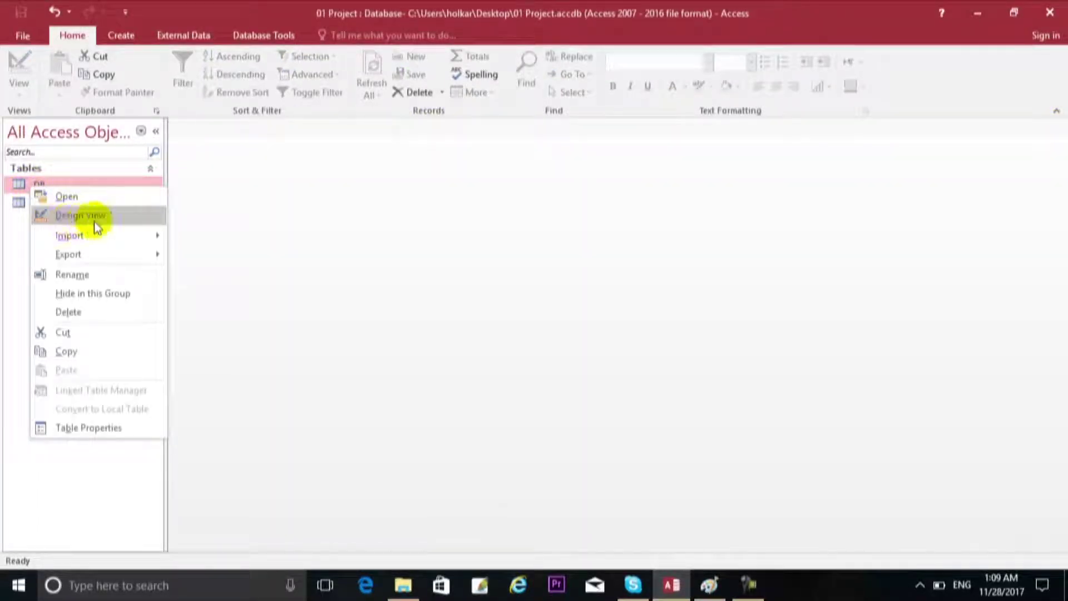
pyautogui.click(111, 219)
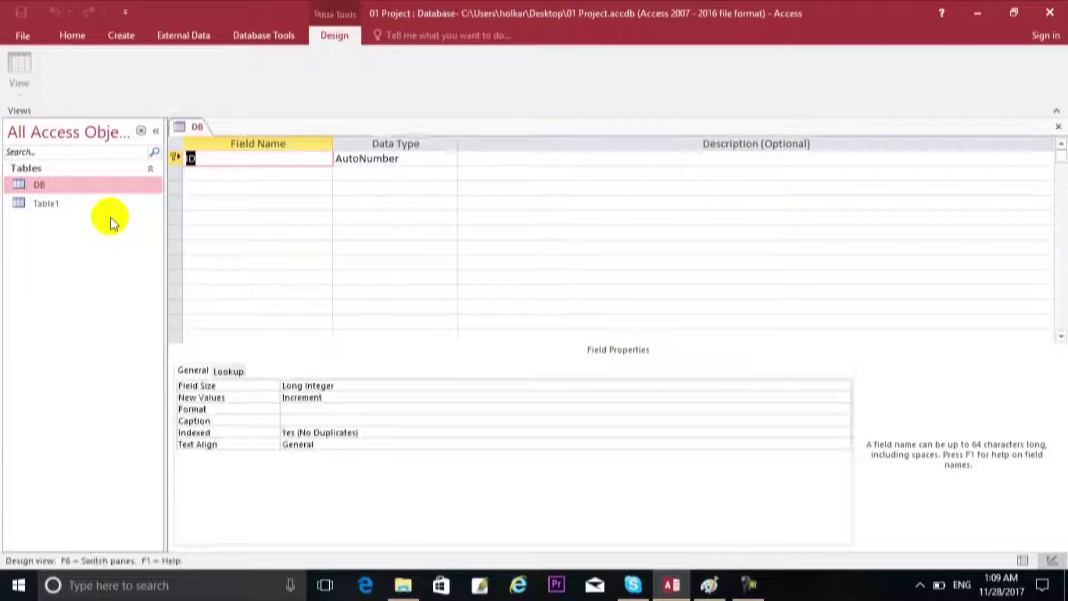
pyautogui.click(242, 176)
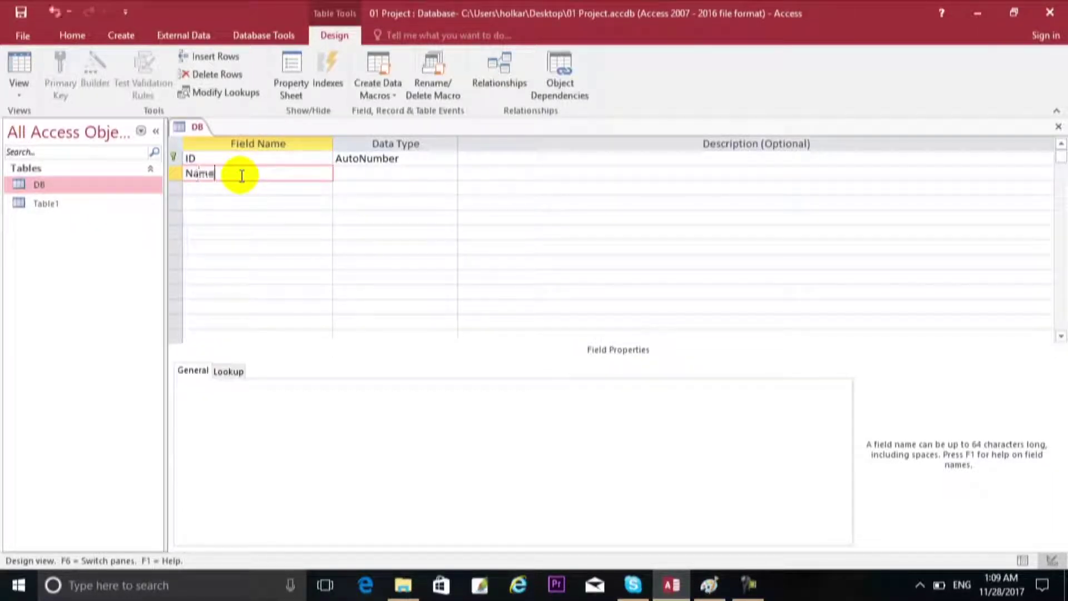
pyautogui.write('Name')
pyautogui.press('Tab')
pyautogui.press('Return')
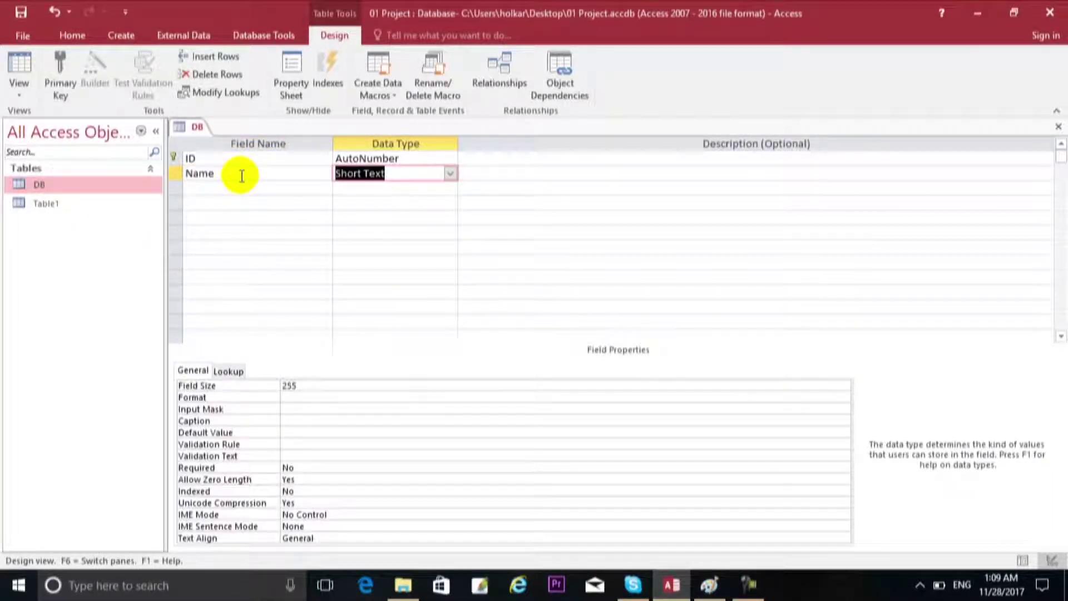
pyautogui.click(451, 174)
pyautogui.click(398, 189)
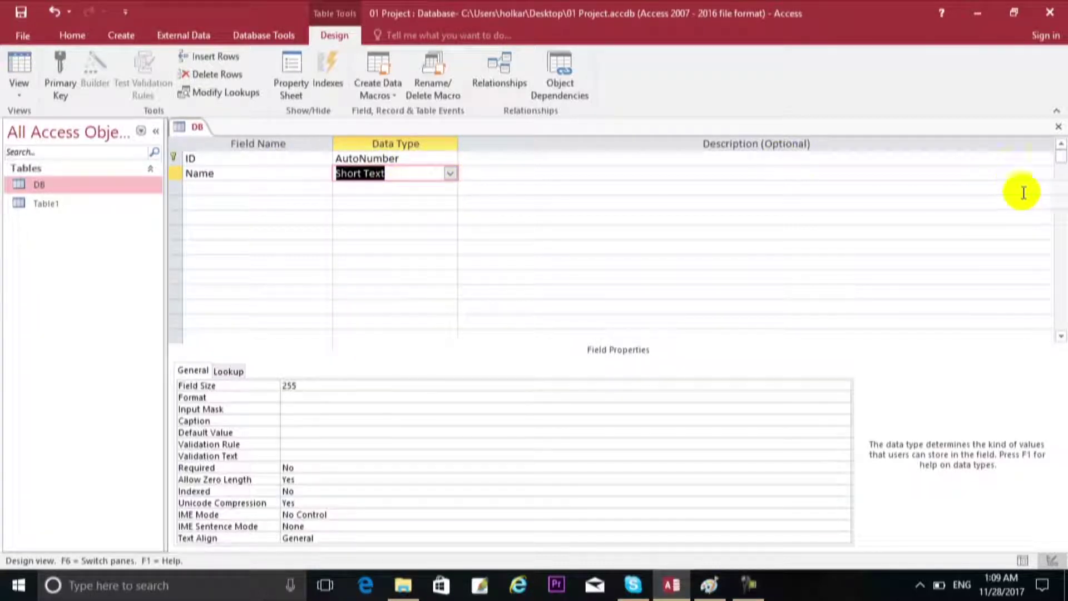
pyautogui.click(1057, 127)
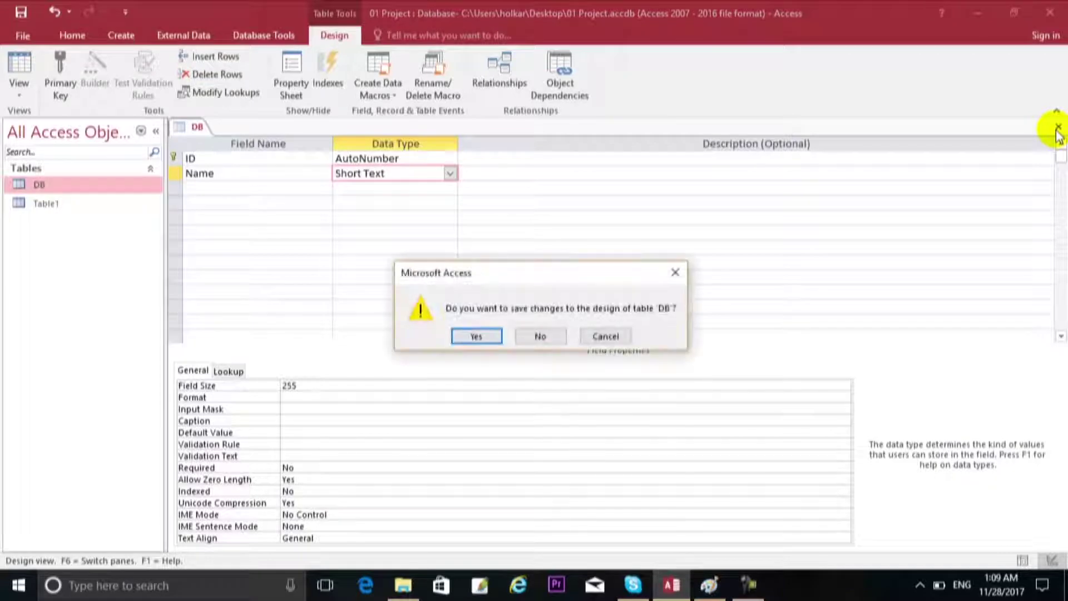
pyautogui.press('Return')
# Enter a person's name in the first record's Name cell and close the datasheet
pyautogui.doubleClick(53, 184)
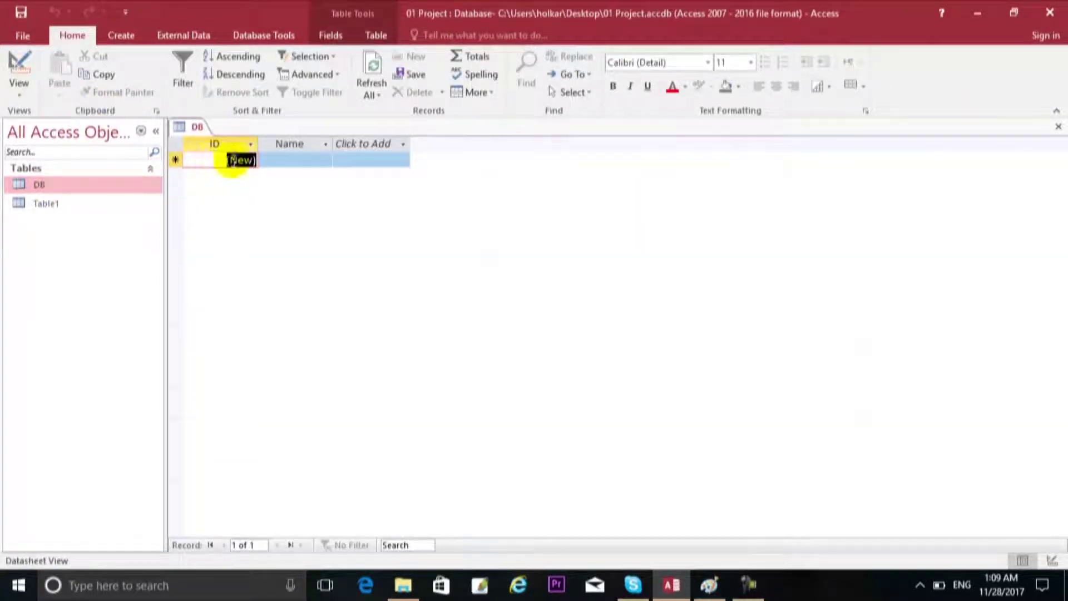
pyautogui.click(286, 159)
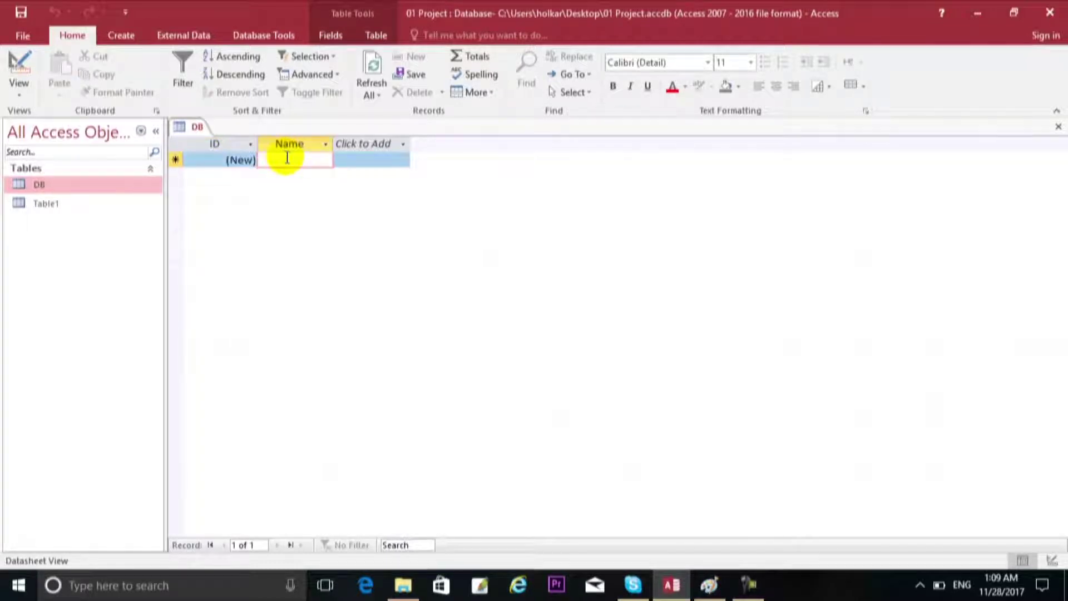
pyautogui.write('Ehsan')
pyautogui.click(1058, 127)
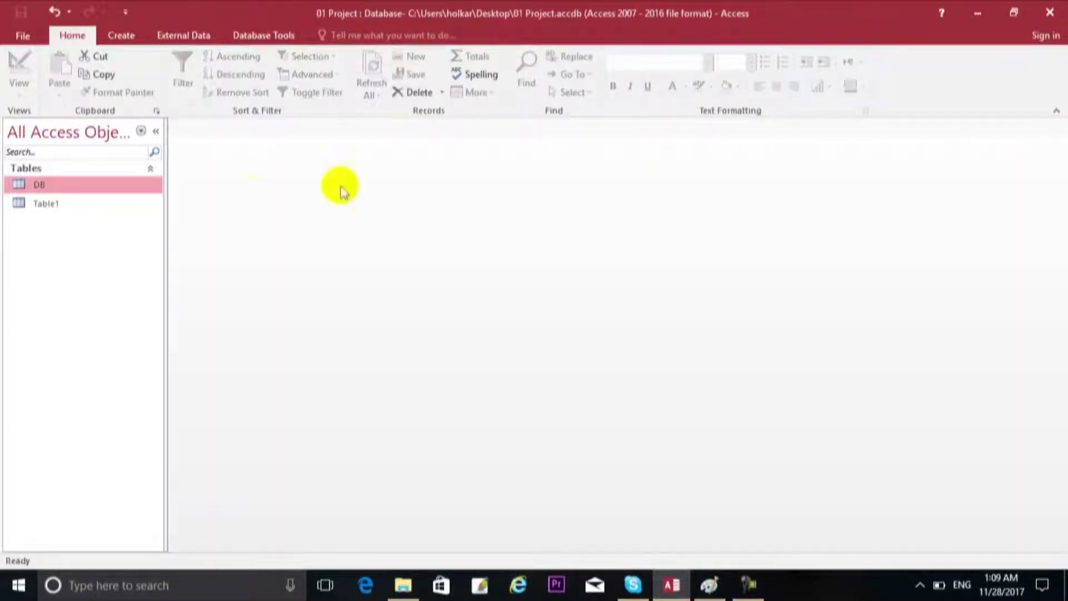
# In DB's Design View, add a third field Detial with Long Text data type and save
pyautogui.rightClick(58, 191)
pyautogui.click(96, 219)
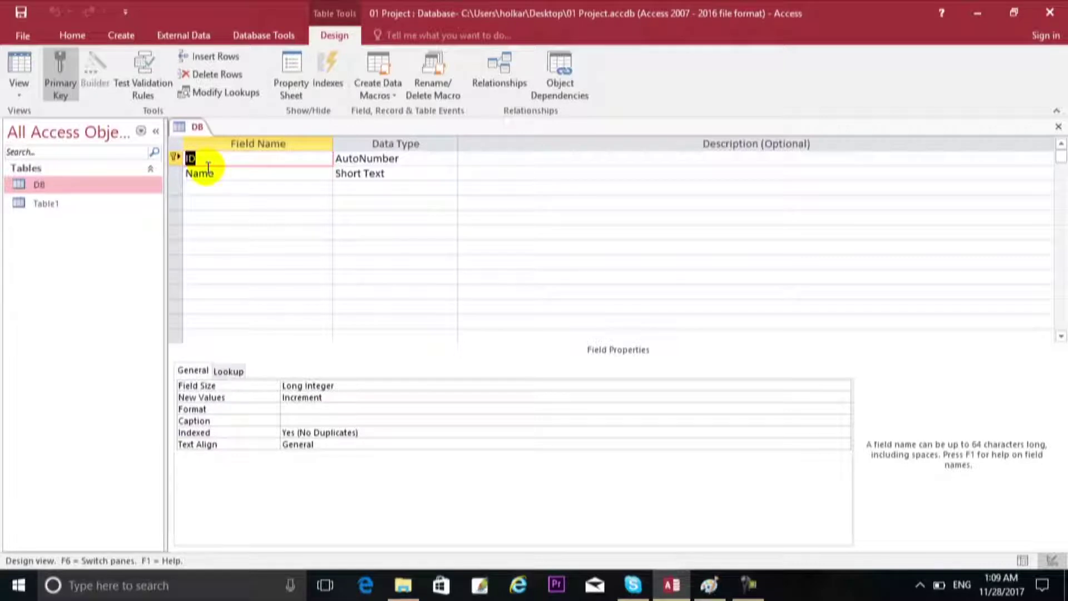
pyautogui.click(214, 188)
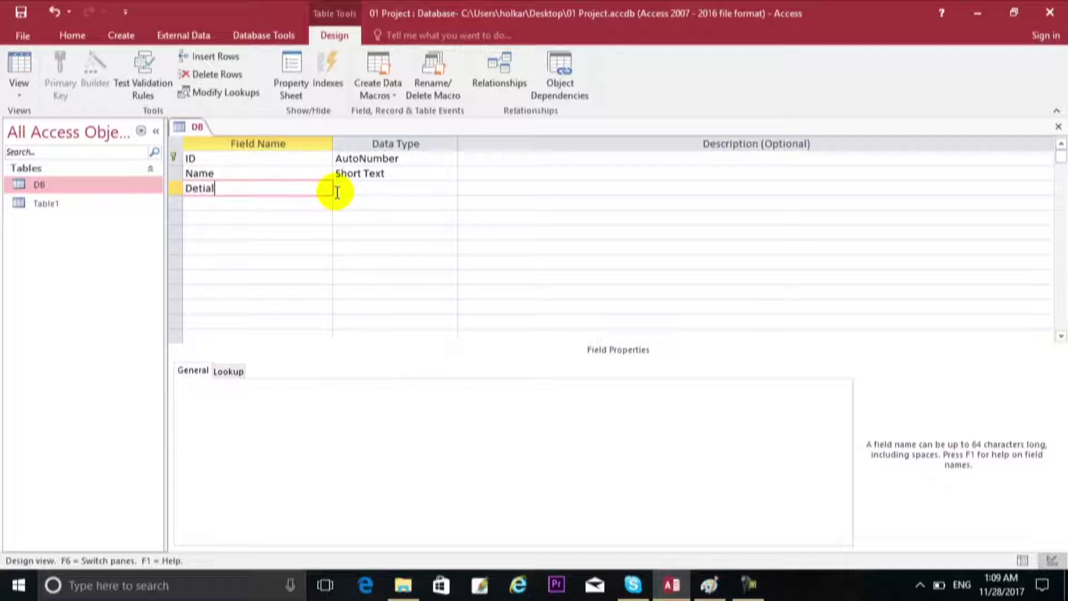
pyautogui.click(407, 190)
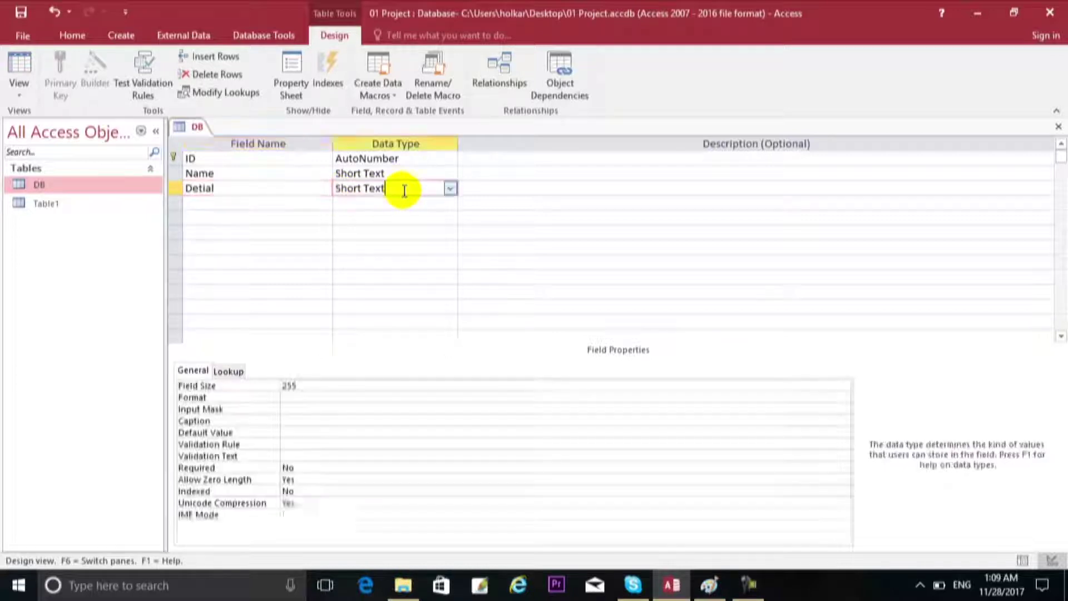
pyautogui.click(449, 189)
pyautogui.click(391, 218)
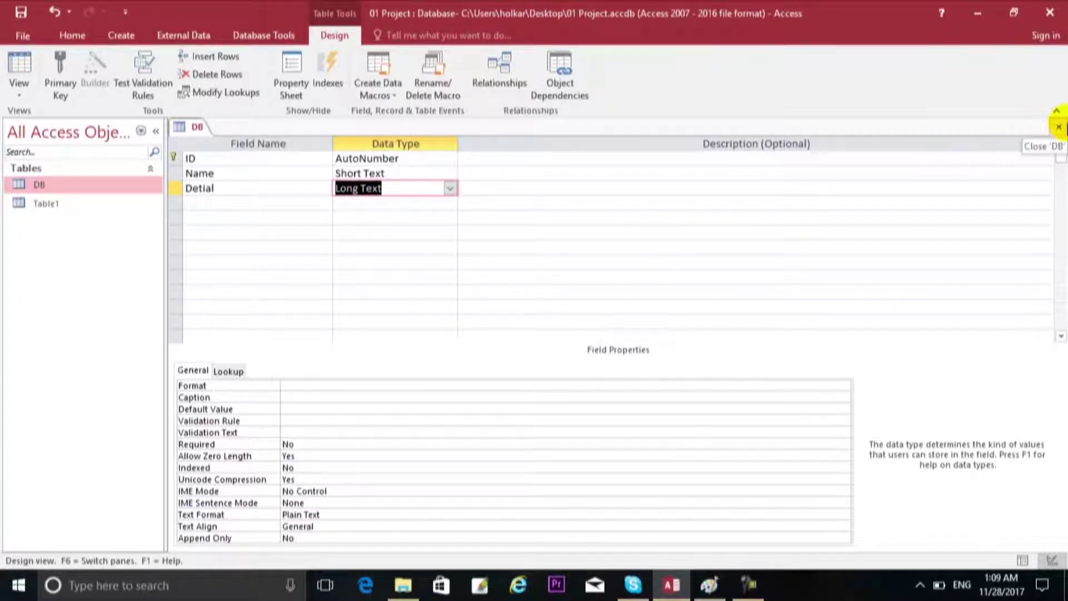
pyautogui.click(1058, 127)
pyautogui.press('Return')
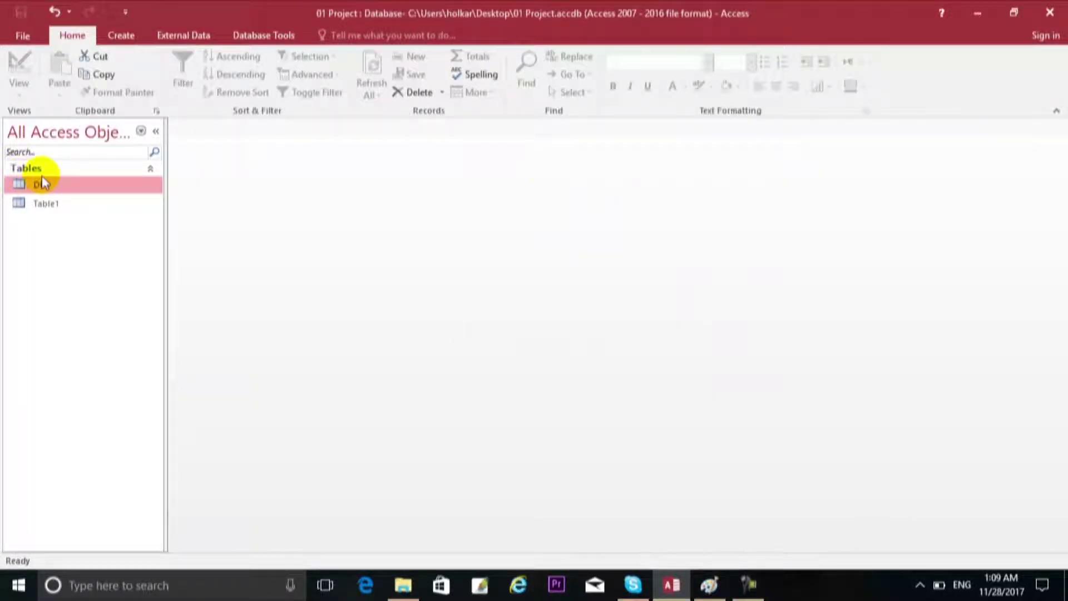
# Type the first record's detail text in the Detial column and close the datasheet
pyautogui.doubleClick(43, 179)
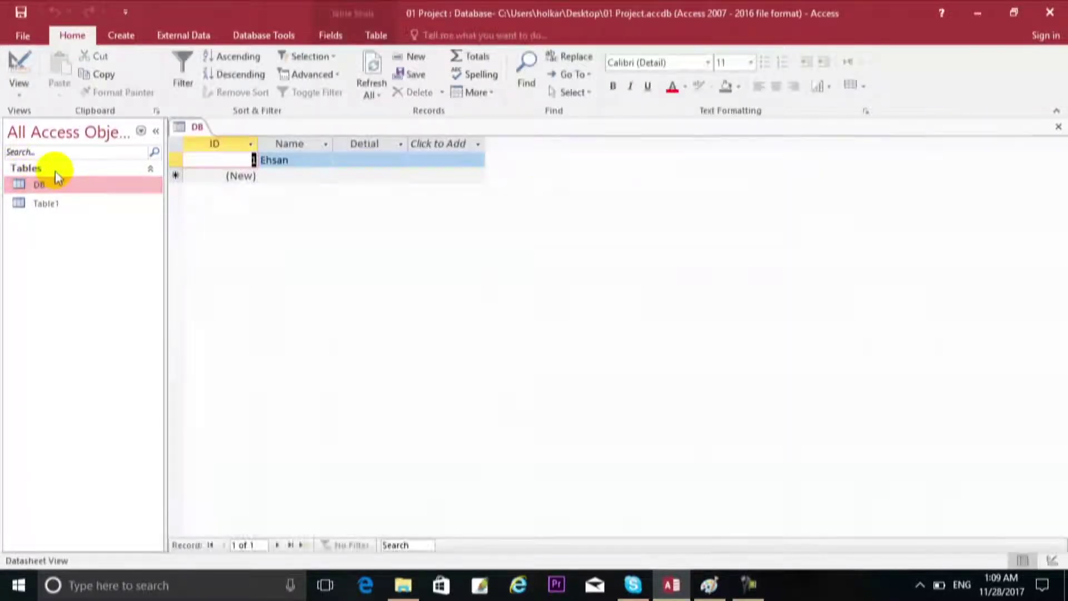
pyautogui.click(368, 155)
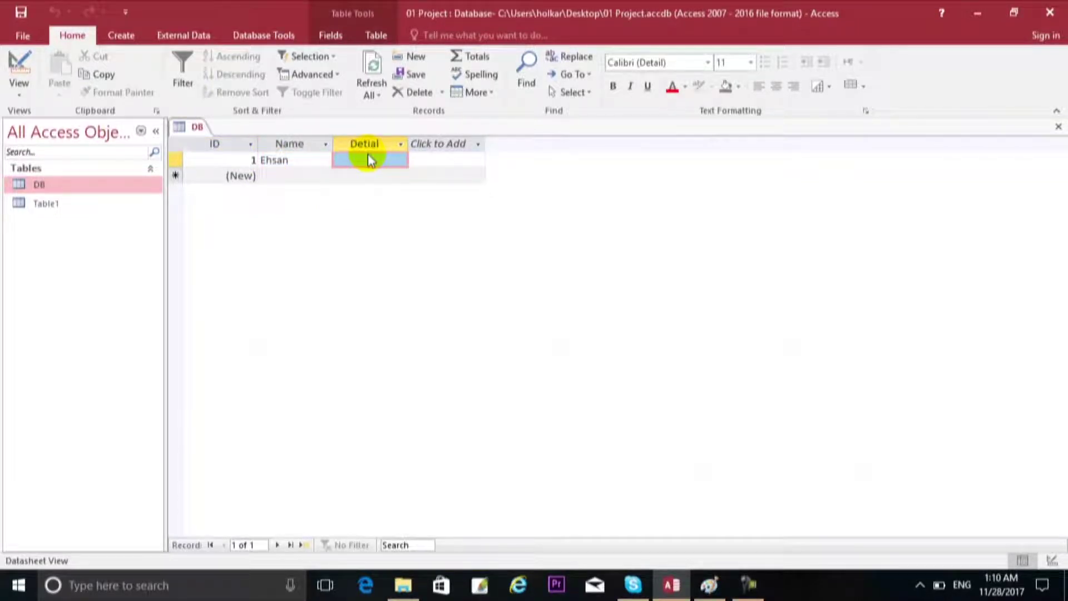
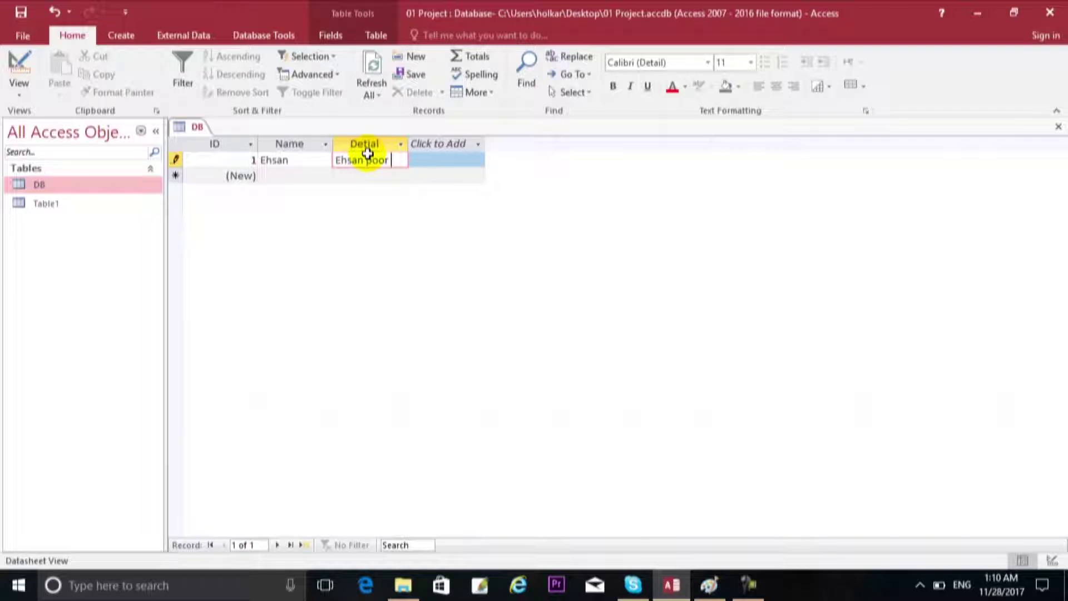
pyautogui.click(1057, 127)
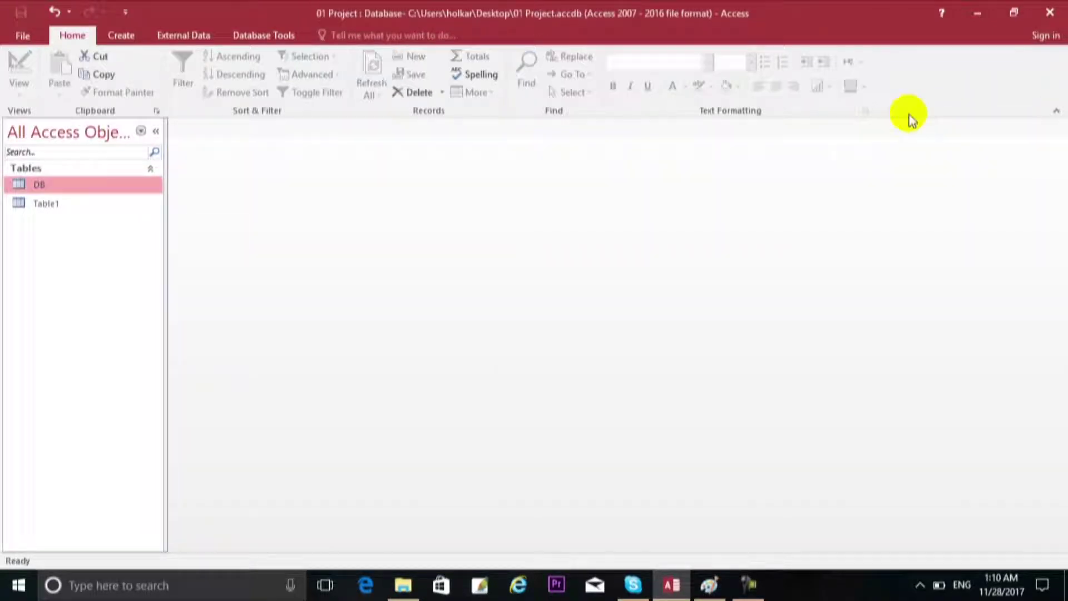
# In DB's Design View, add a fourth field Phone with Number data type and close the design
pyautogui.rightClick(29, 189)
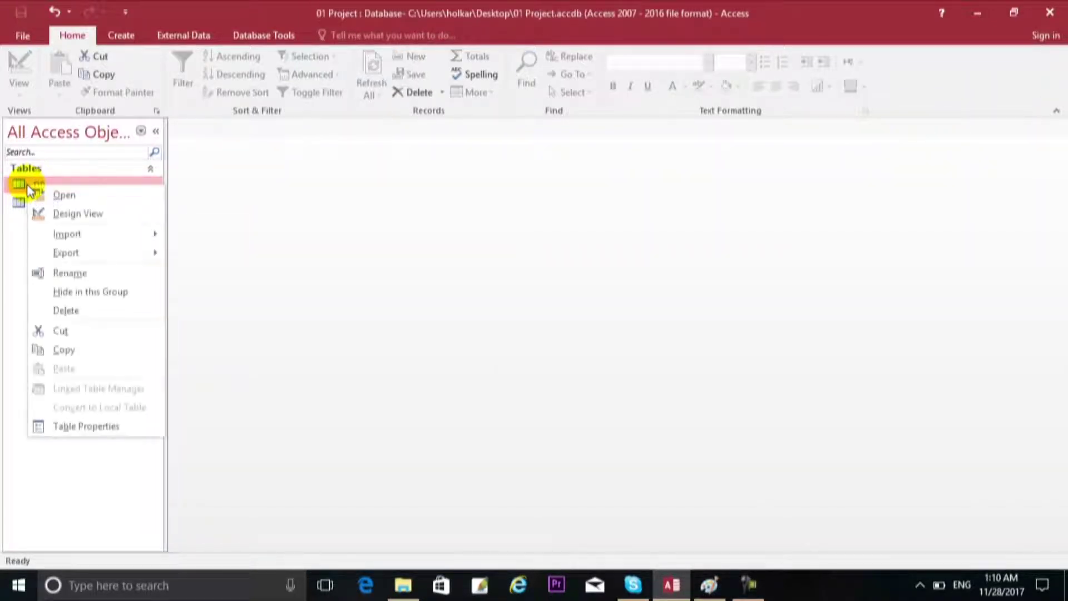
pyautogui.click(71, 212)
pyautogui.click(286, 202)
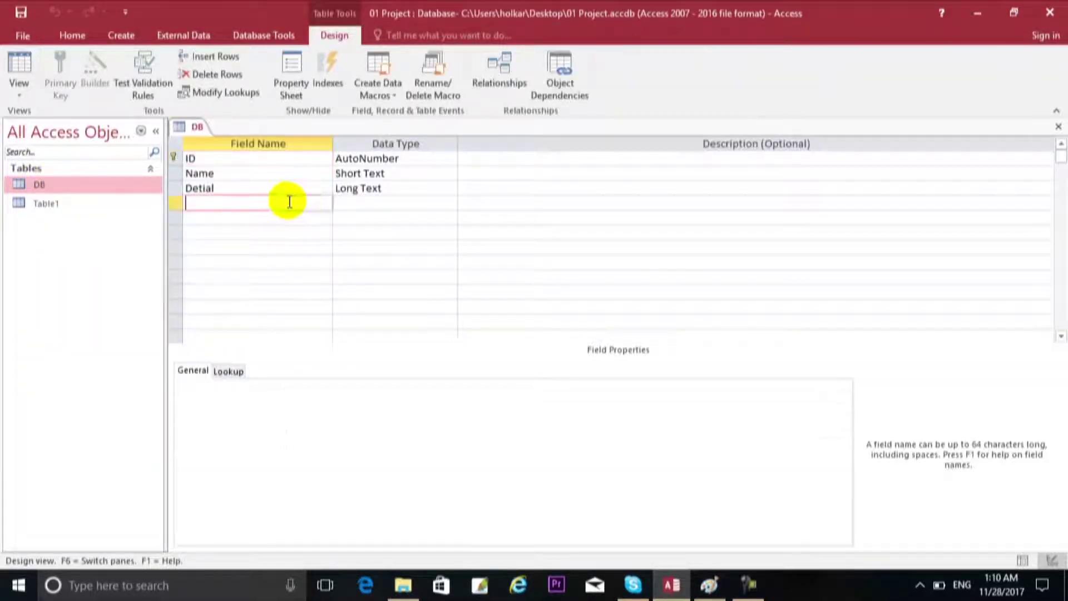
pyautogui.click(405, 186)
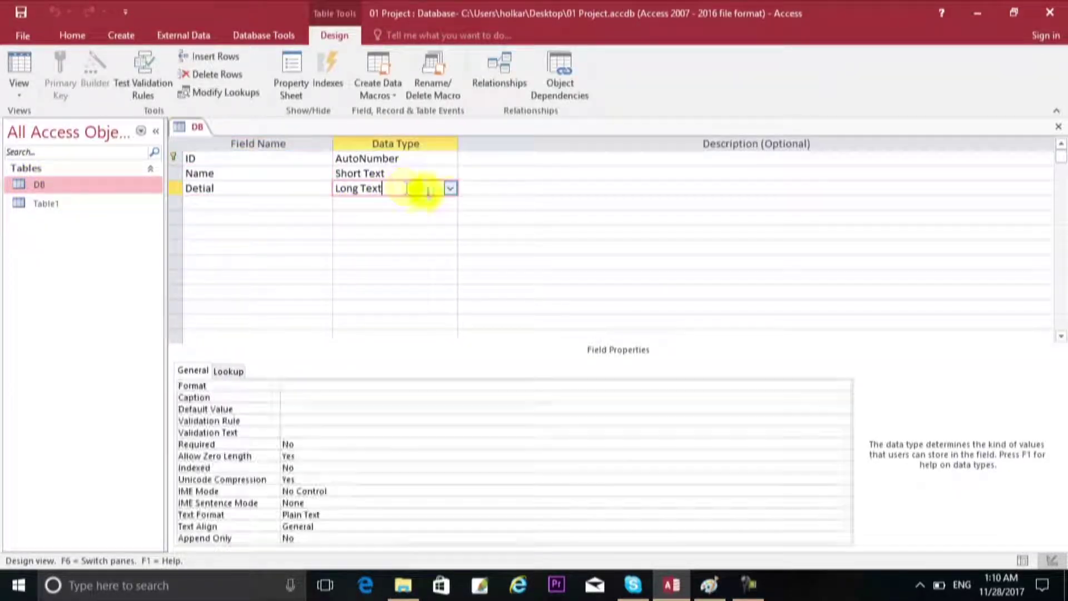
pyautogui.click(449, 188)
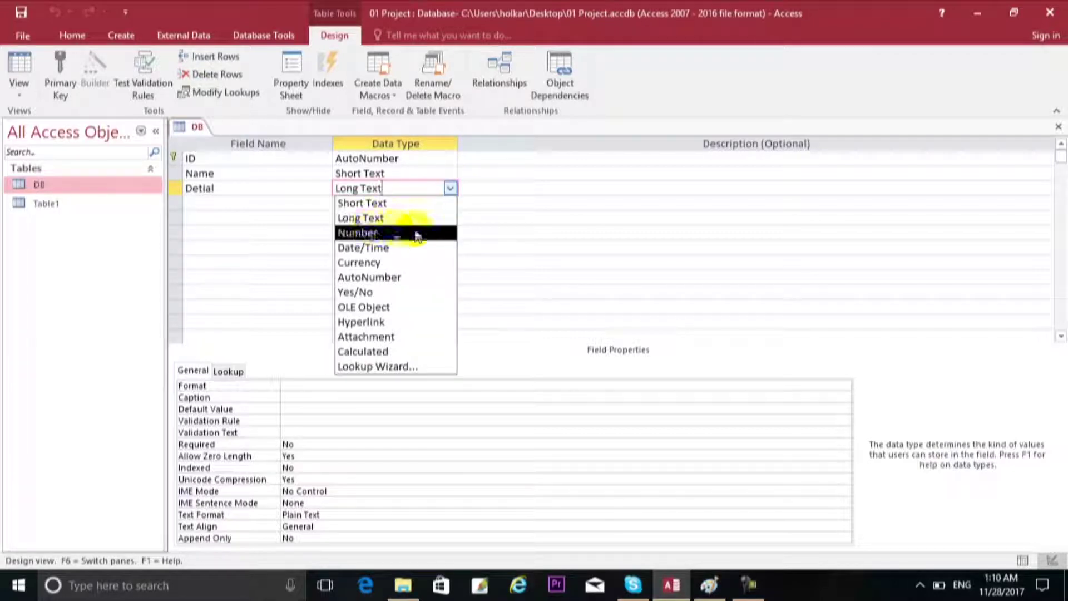
pyautogui.click(209, 204)
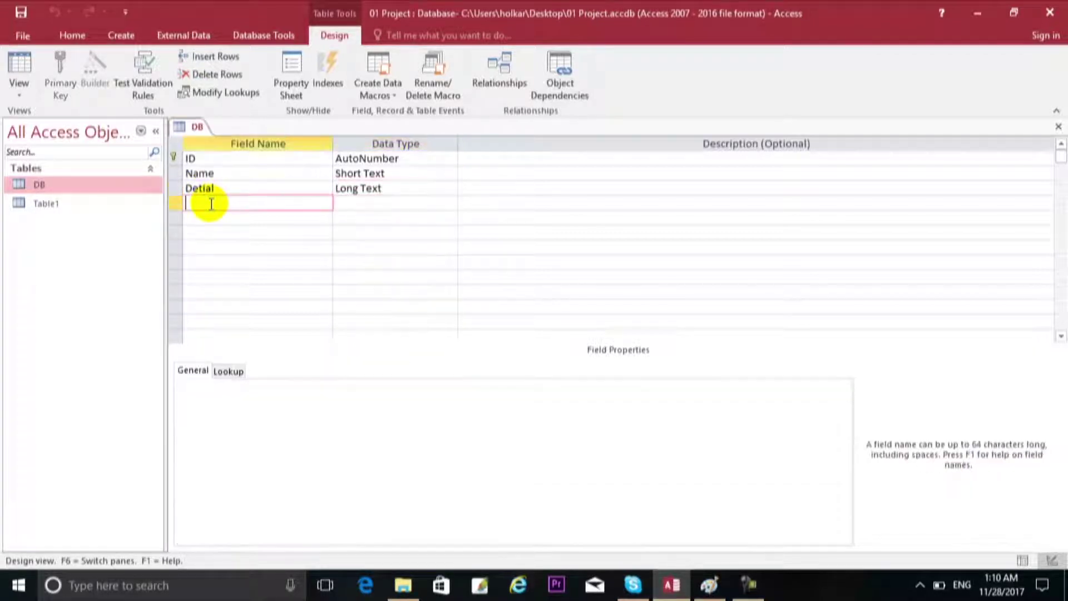
pyautogui.write('Phone')
pyautogui.click(375, 204)
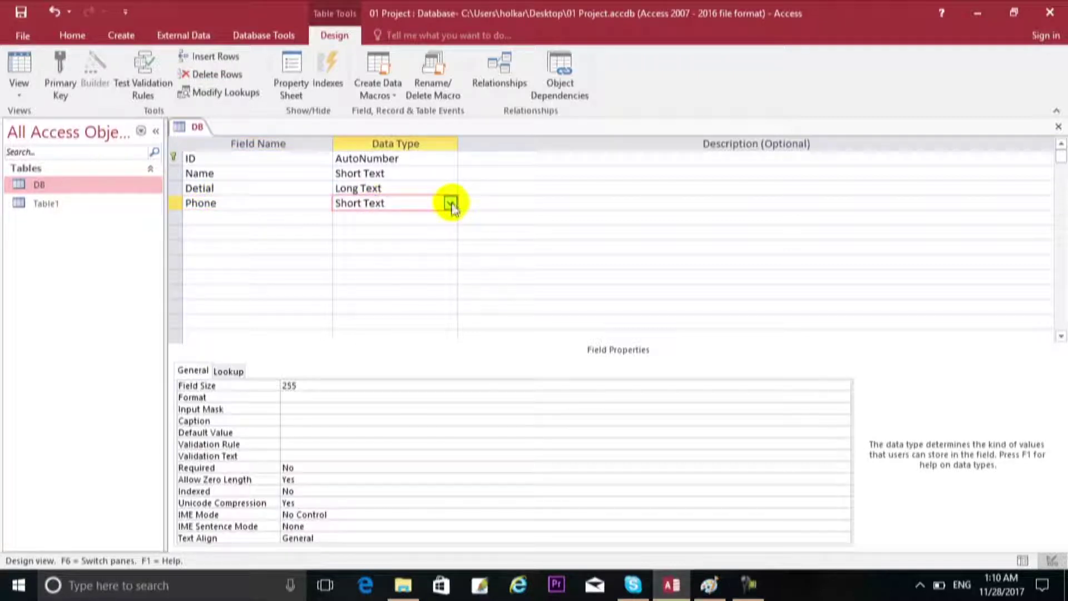
pyautogui.click(451, 203)
pyautogui.click(367, 245)
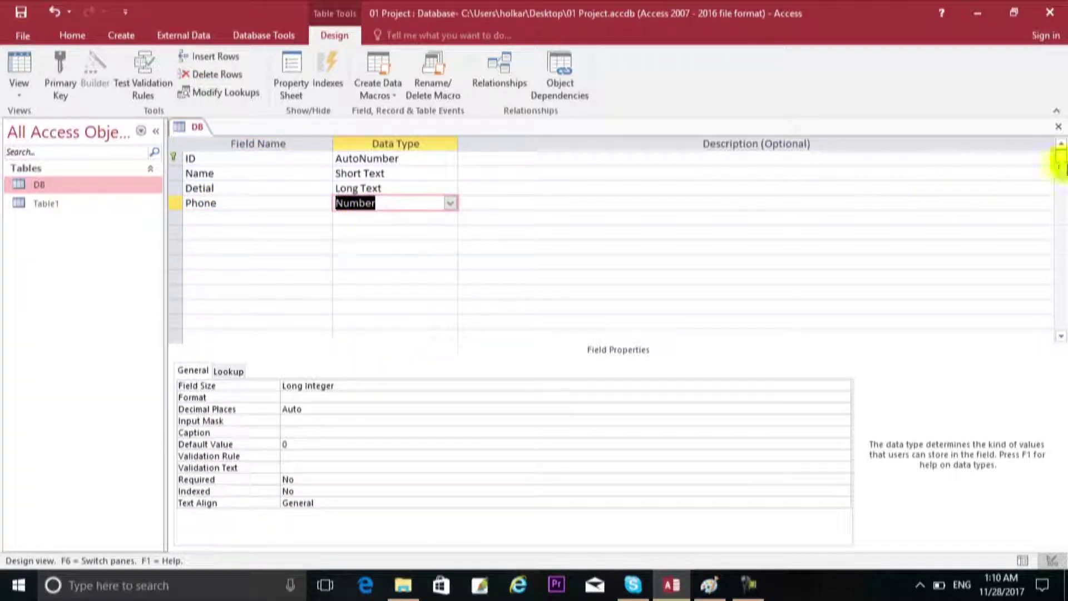
pyautogui.click(1058, 126)
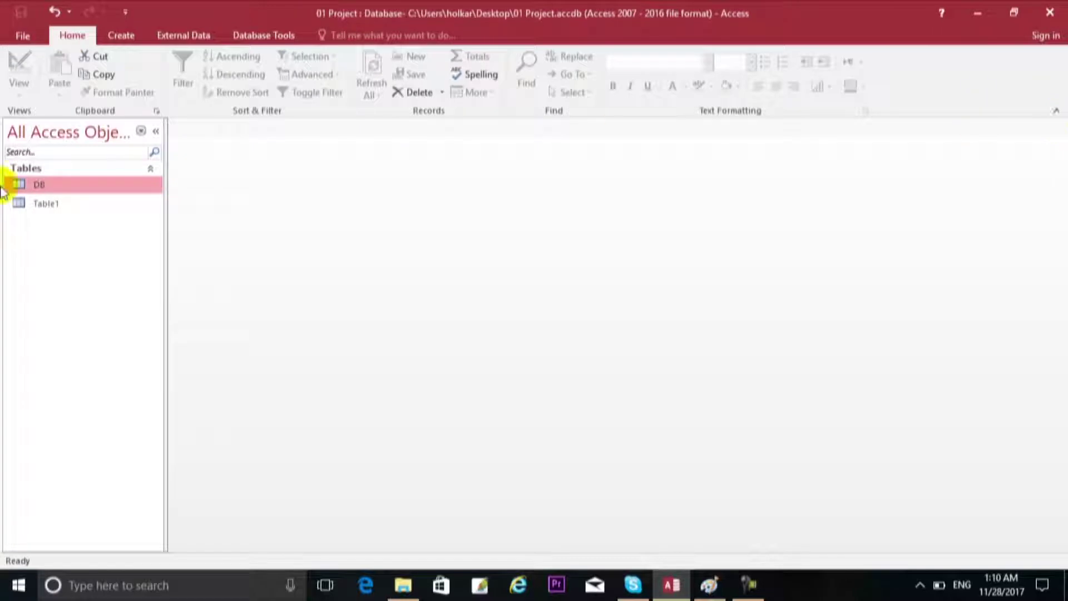
# Open the DB datasheet and try committing the first record's text Phone value, hitting a data-type error
pyautogui.doubleClick(8, 186)
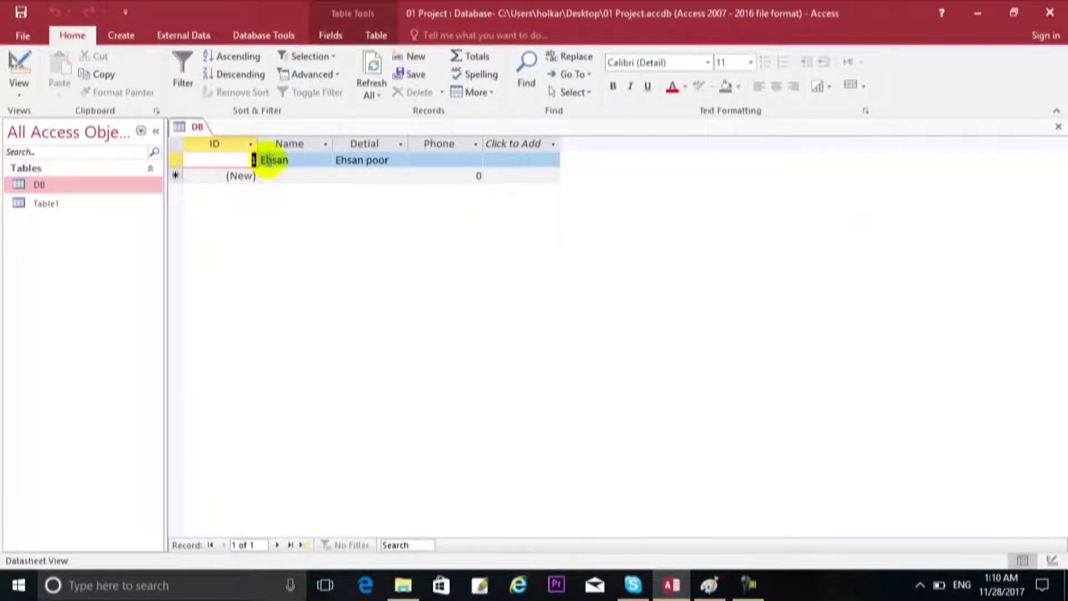
pyautogui.click(269, 160)
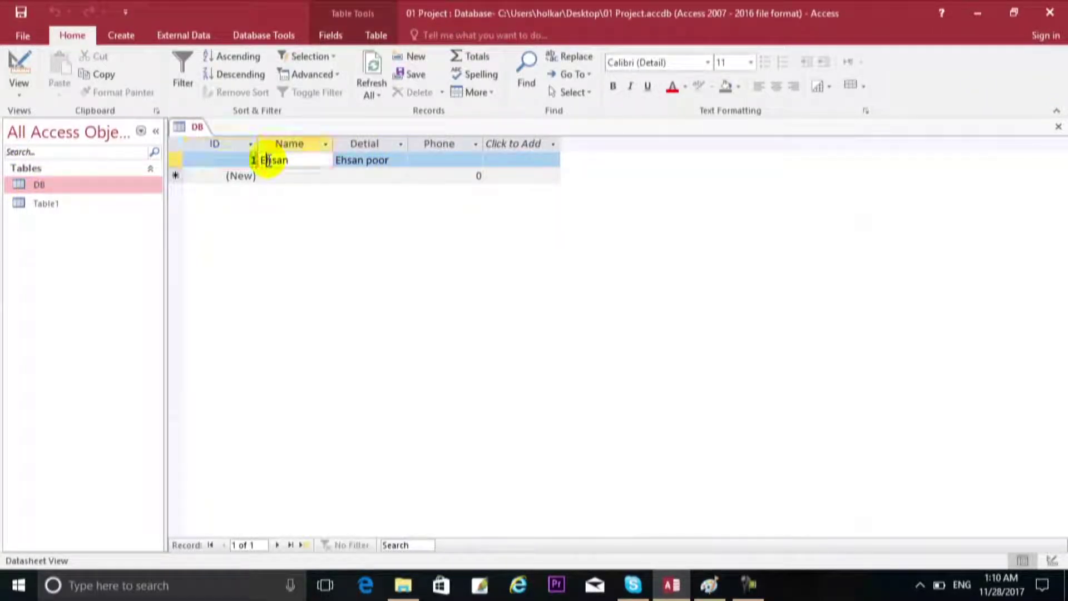
pyautogui.click(353, 160)
pyautogui.click(449, 161)
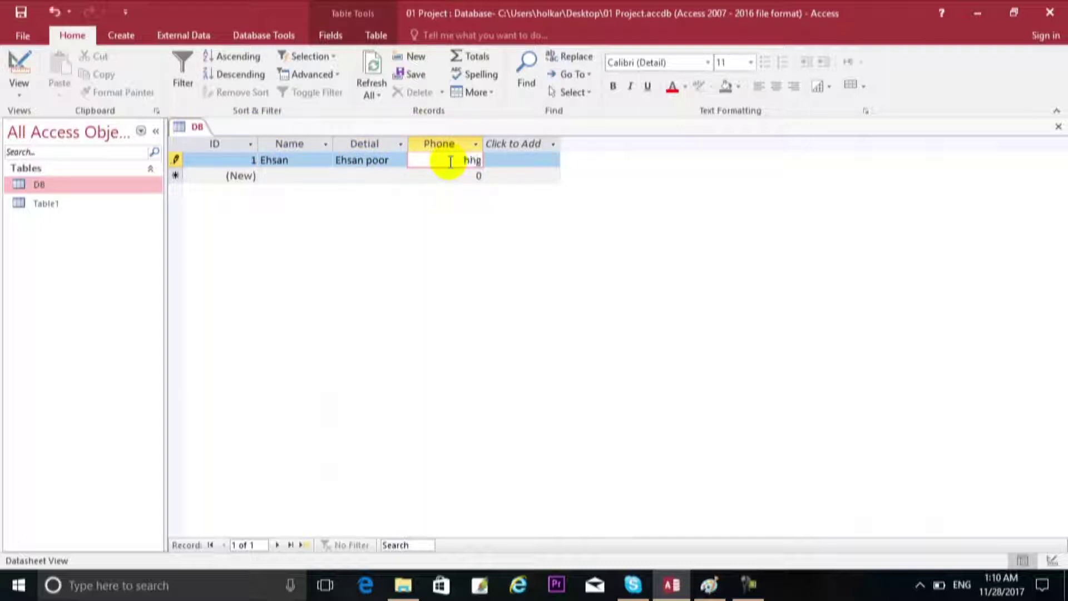
pyautogui.press('Return')
pyautogui.press('Down')
pyautogui.press('Down')
pyautogui.press('Down')
pyautogui.press('Down')
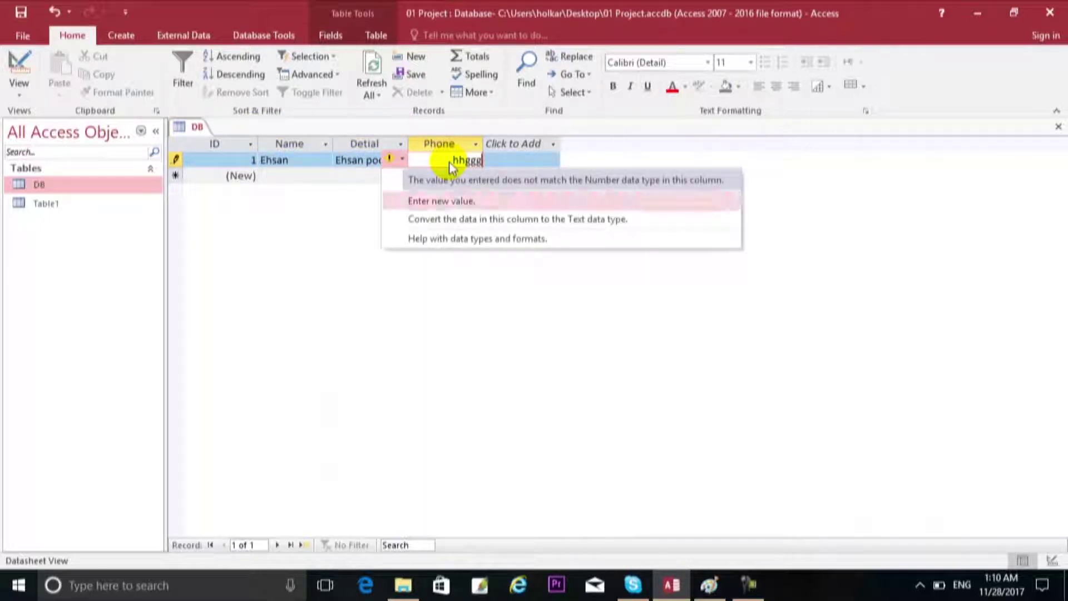
pyautogui.press('Down')
pyautogui.press('Down')
pyautogui.press('Down')
pyautogui.press('Down')
pyautogui.press('Down')
pyautogui.press('Down')
pyautogui.press('Down')
pyautogui.click(461, 160)
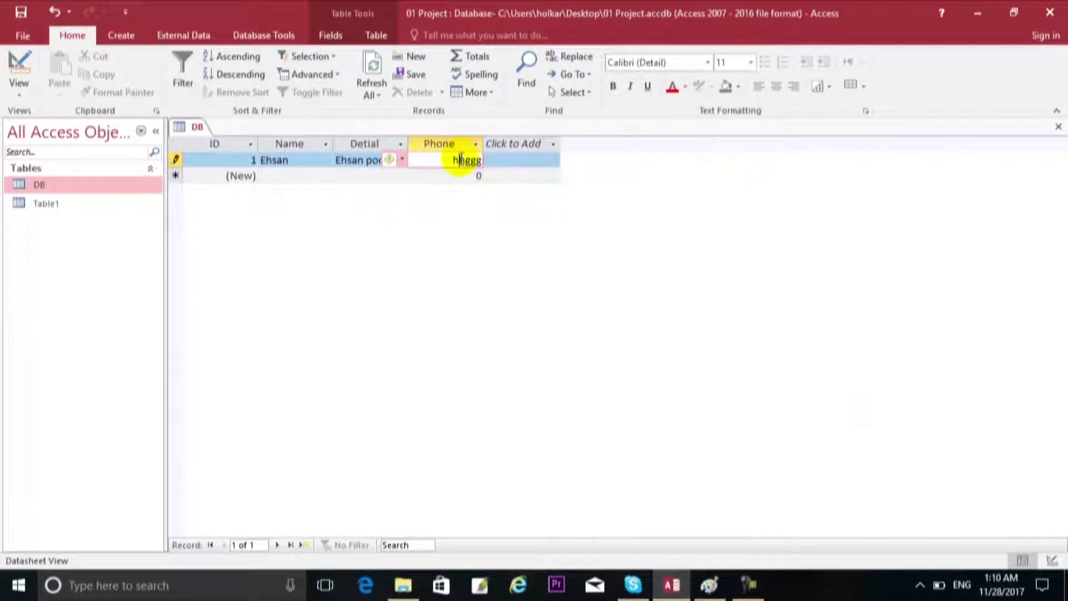
# Replace the invalid Phone text with a numeric phone number and commit it
pyautogui.moveTo(445, 159); pyautogui.dragTo(548, 160)
pyautogui.press('BackSpace')
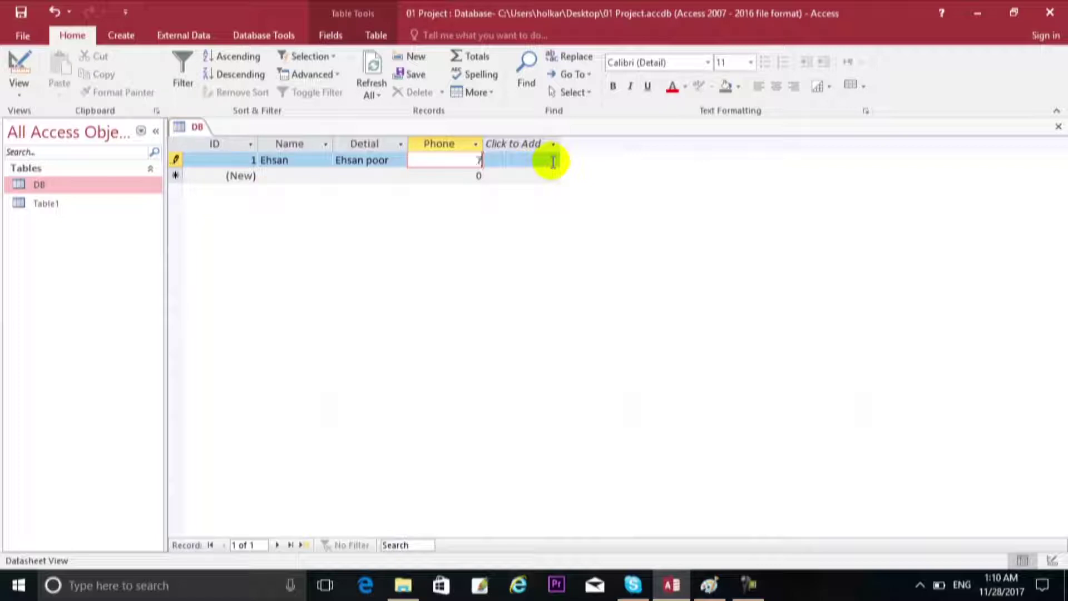
pyautogui.write('76655444')
pyautogui.press('Tab')
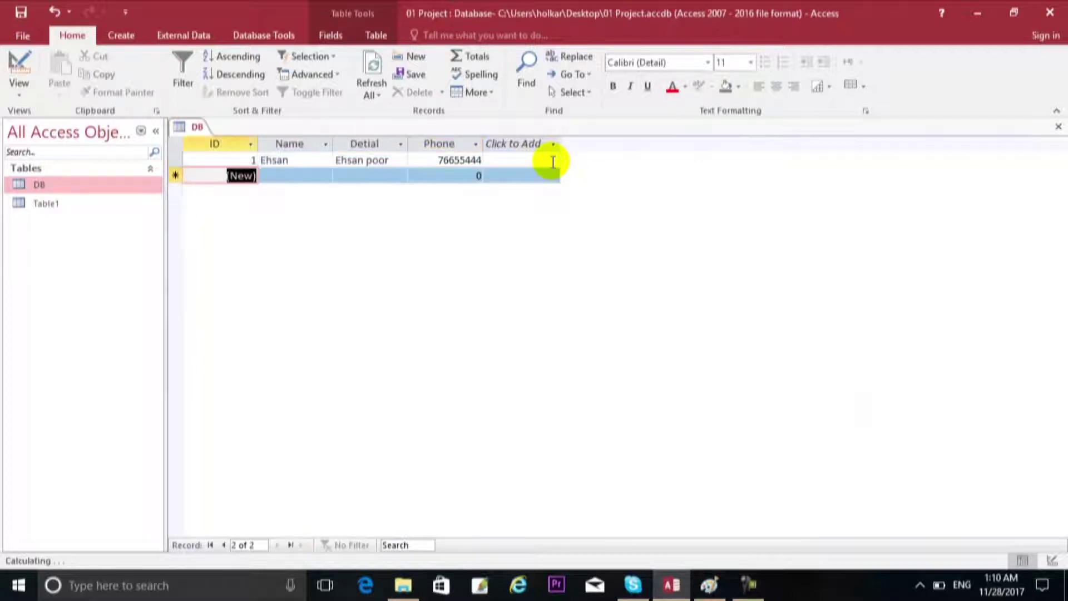
pyautogui.press('Tab')
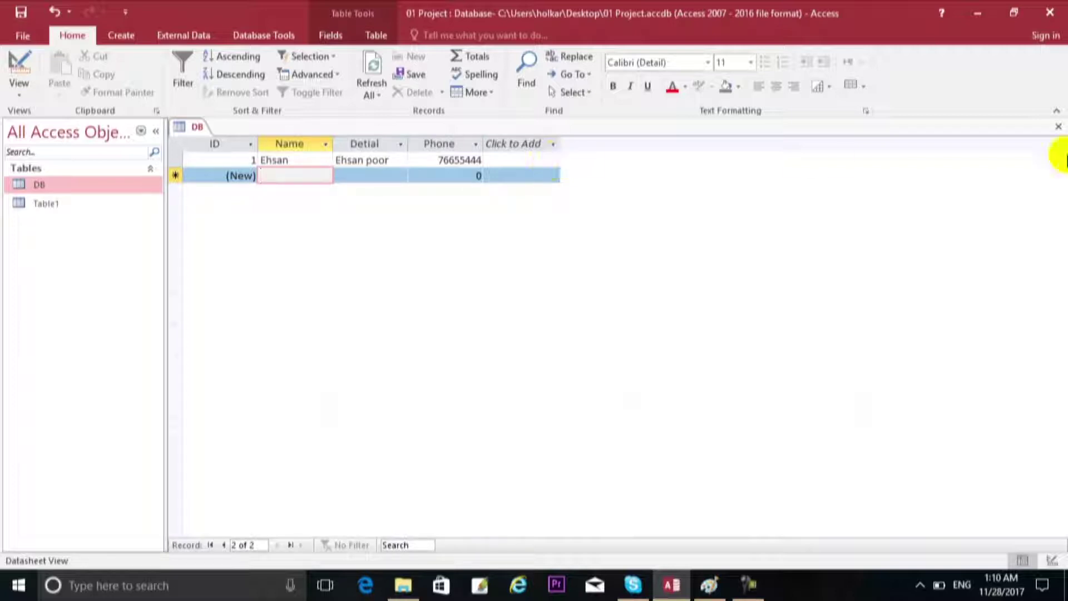
# In DB's Design View, add a DOB field below Phone with Date/Time data type and save
pyautogui.click(1058, 127)
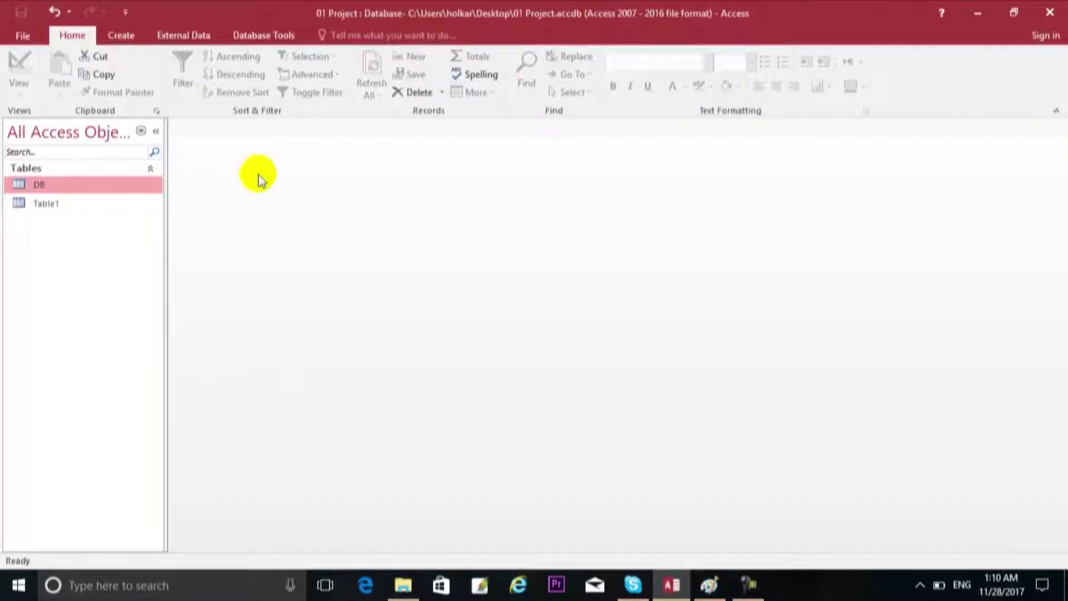
pyautogui.rightClick(45, 185)
pyautogui.click(78, 207)
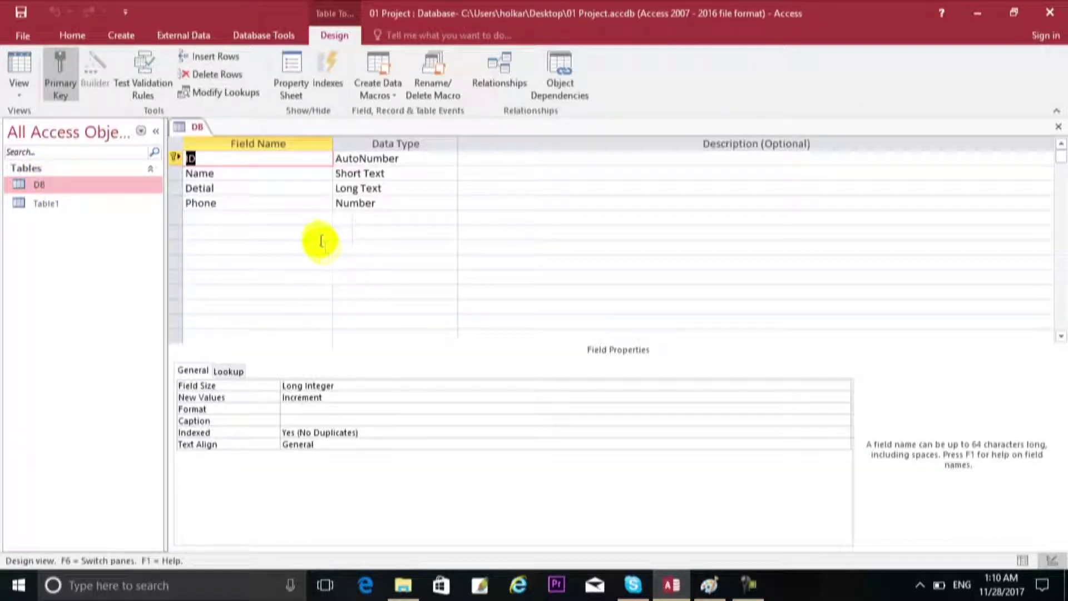
pyautogui.click(429, 204)
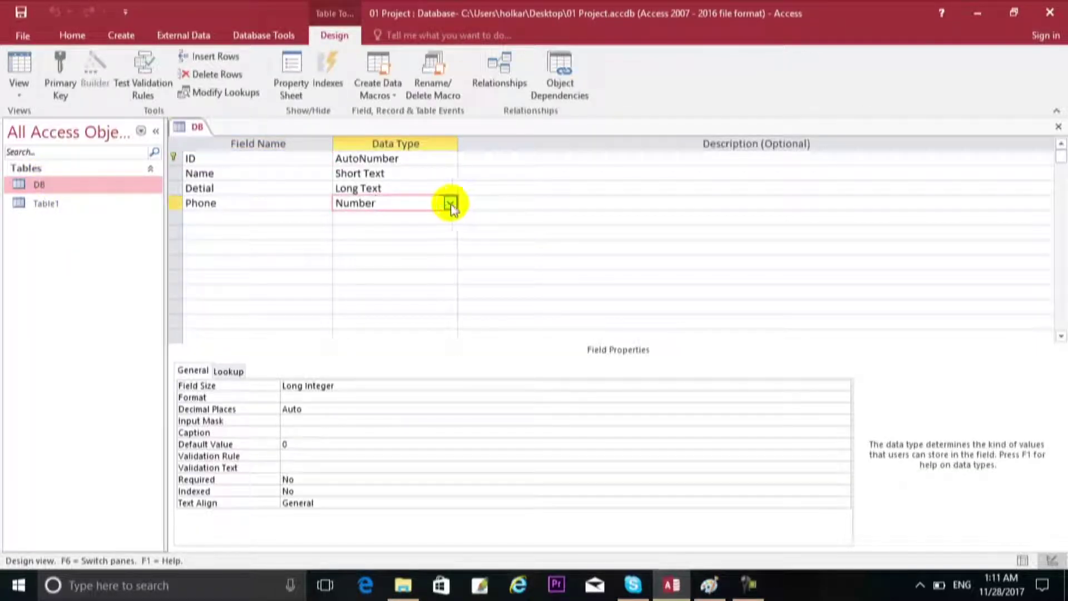
pyautogui.click(451, 205)
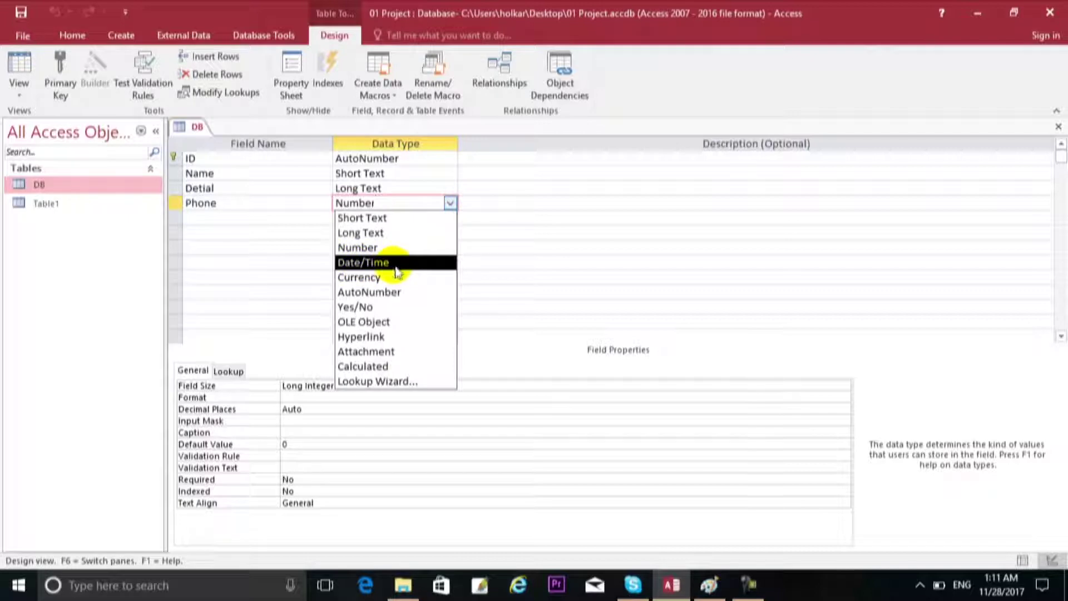
pyautogui.click(225, 219)
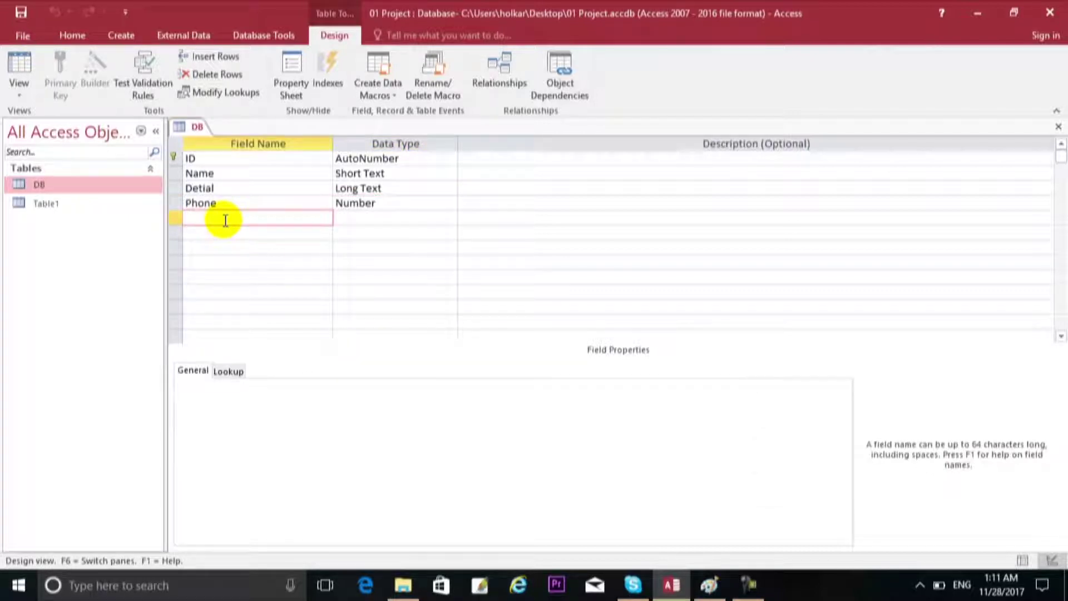
pyautogui.click(391, 218)
pyautogui.click(450, 218)
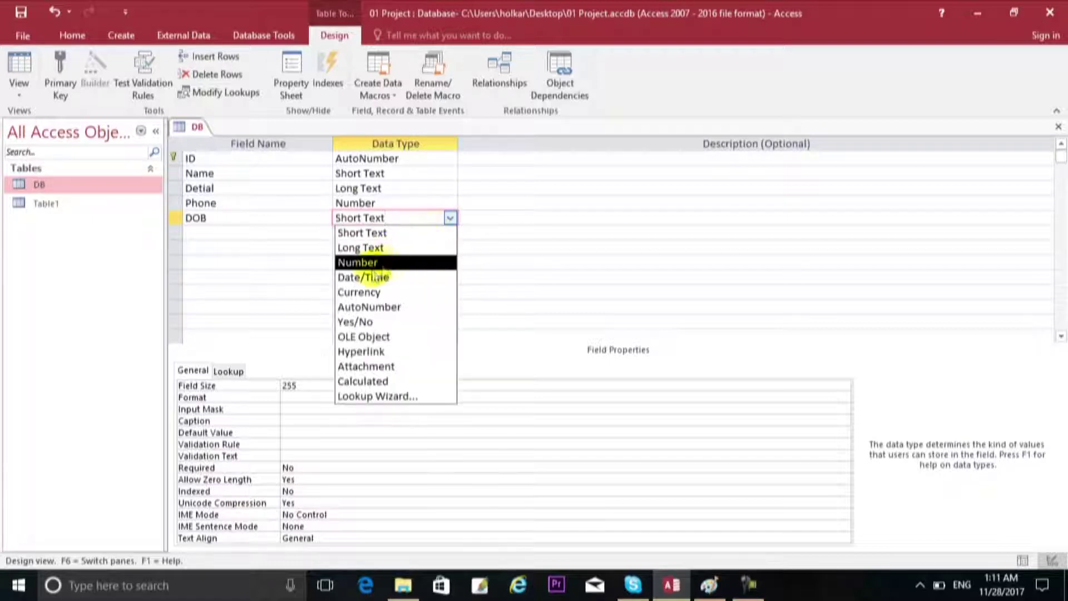
pyautogui.click(367, 274)
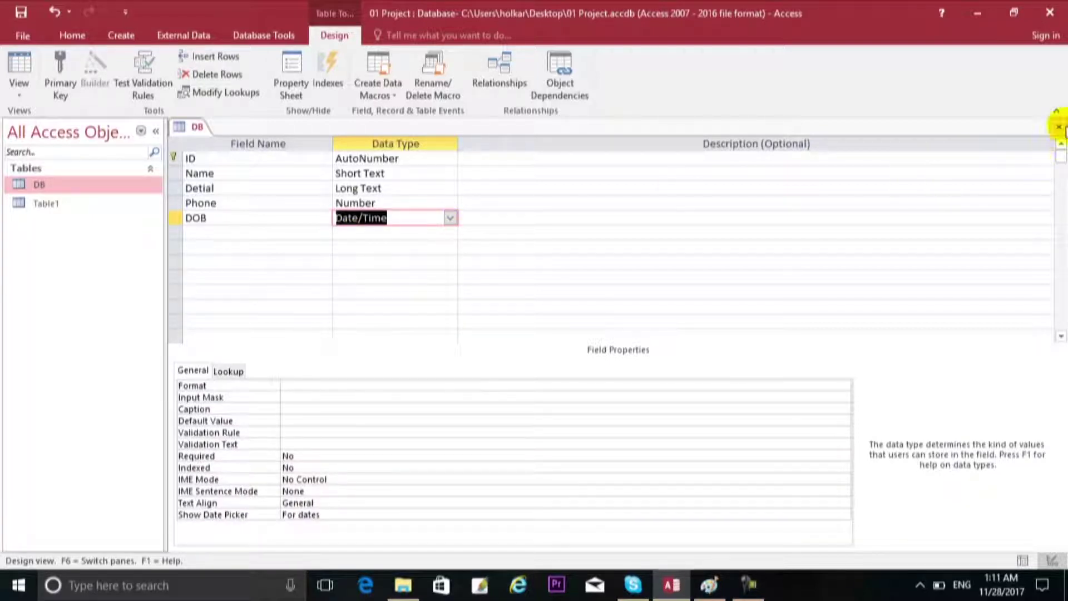
pyautogui.click(1058, 126)
pyautogui.press('Return')
# Open the datasheet and pick today's date from the calendar for the first record's DOB
pyautogui.doubleClick(54, 183)
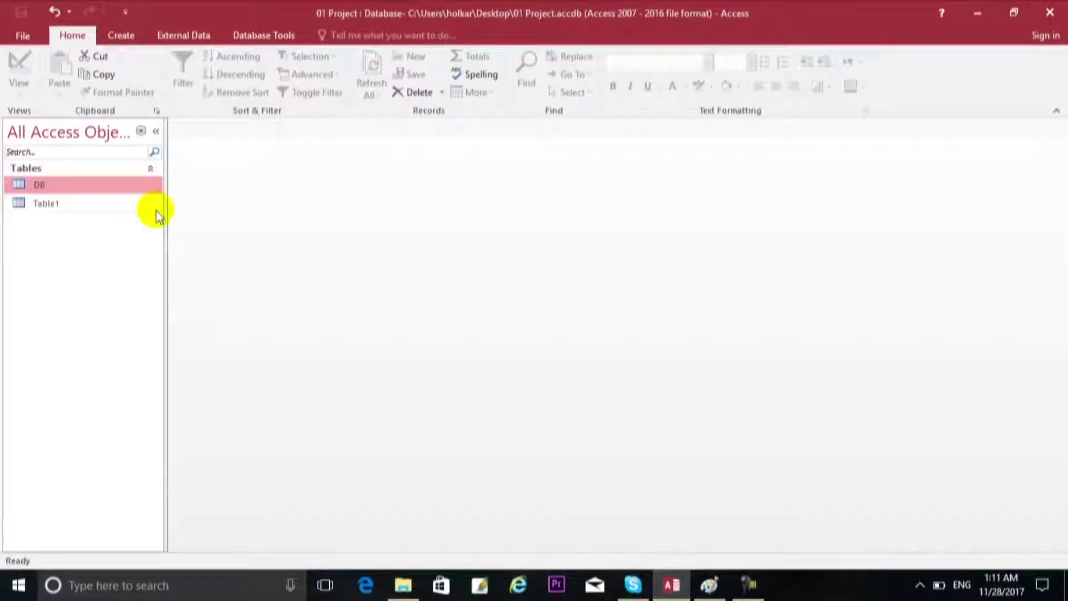
pyautogui.click(521, 159)
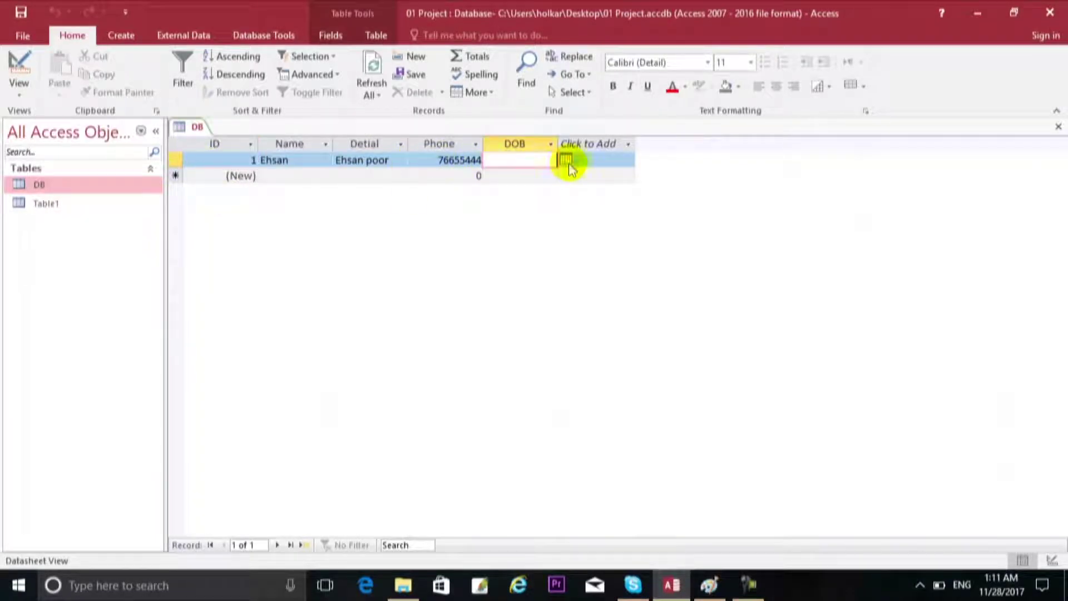
pyautogui.click(567, 161)
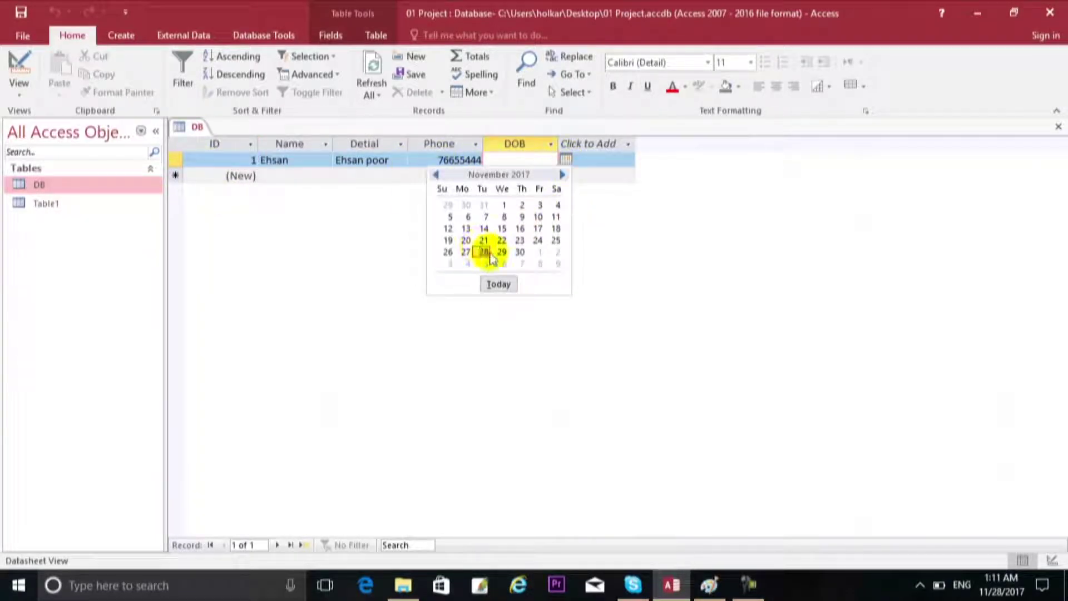
pyautogui.click(498, 283)
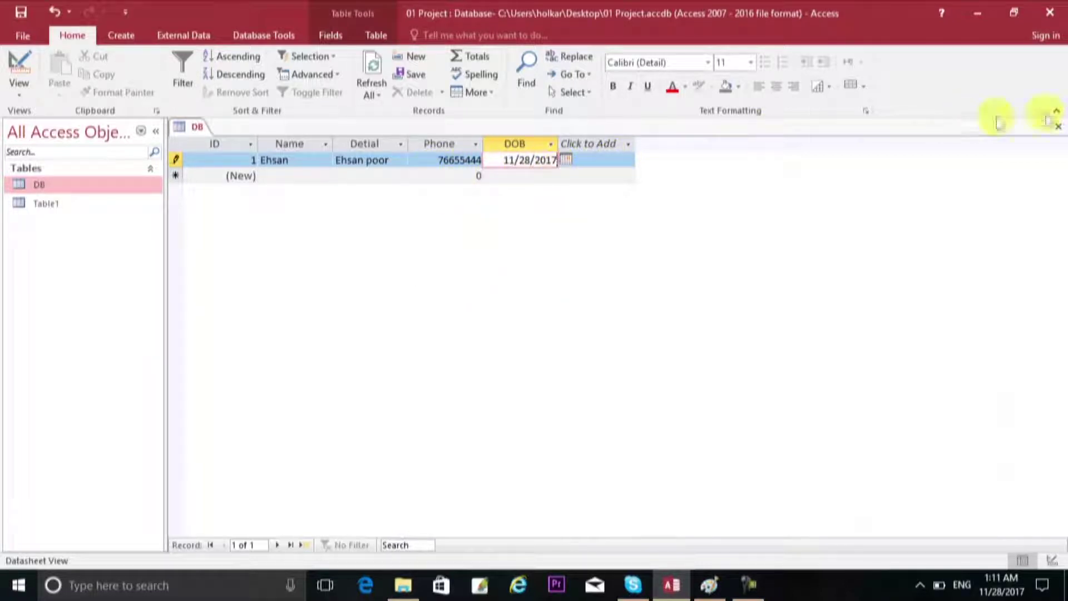
# In DB's Design View, add a Payment field below DOB with Currency data type and save
pyautogui.click(1059, 127)
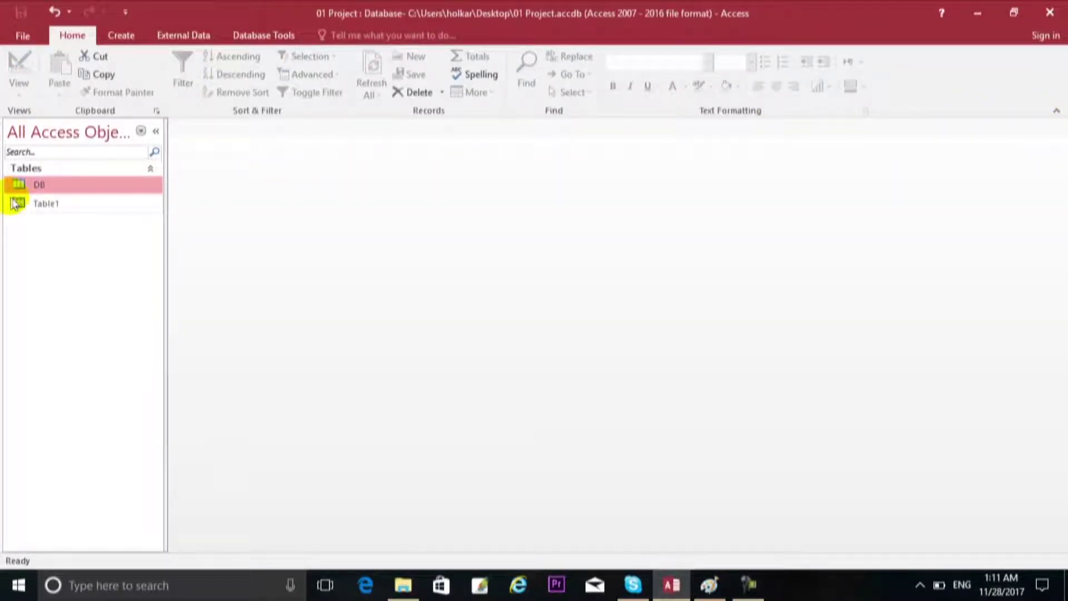
pyautogui.rightClick(29, 189)
pyautogui.click(85, 213)
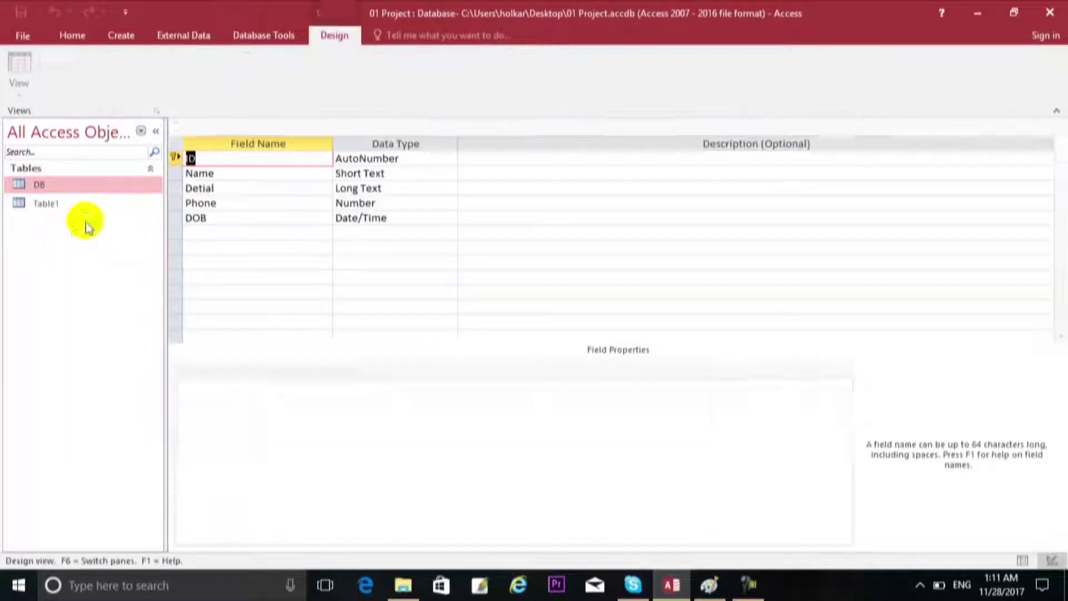
pyautogui.click(438, 221)
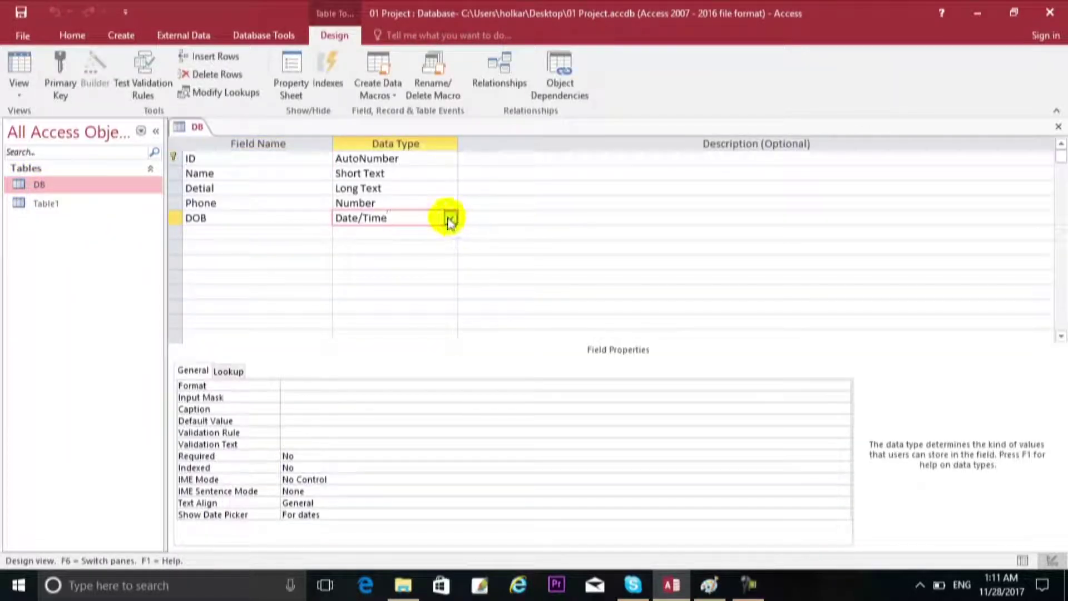
pyautogui.click(448, 217)
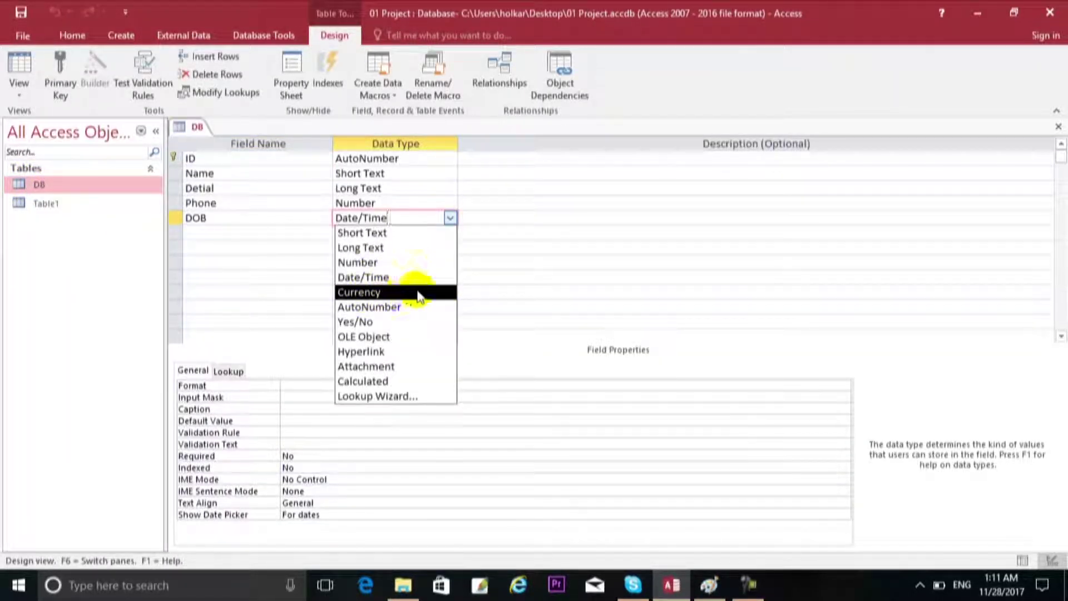
pyautogui.click(207, 235)
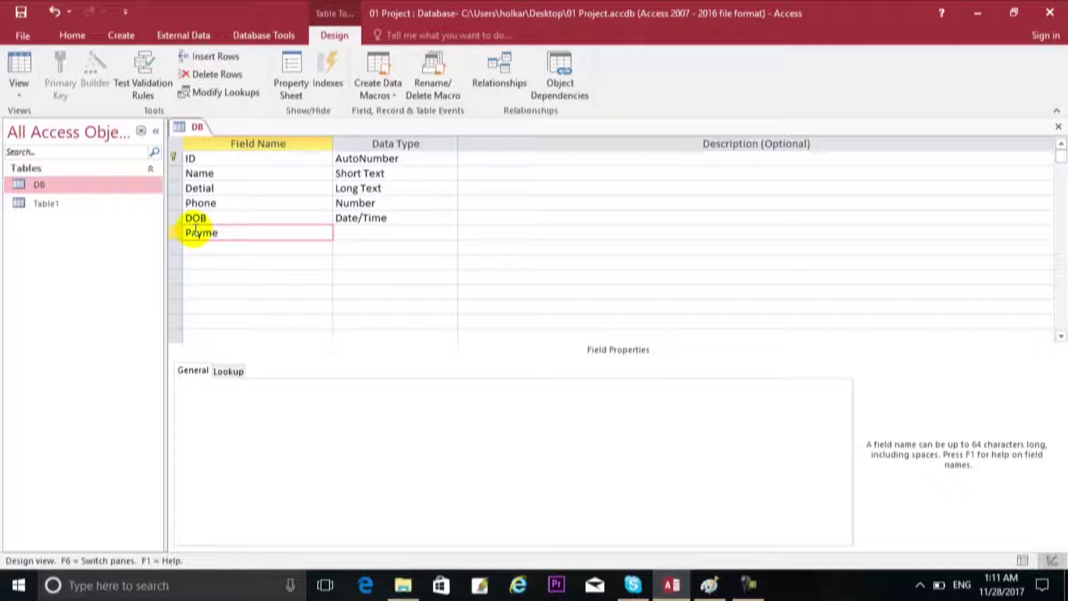
pyautogui.click(448, 234)
pyautogui.click(449, 233)
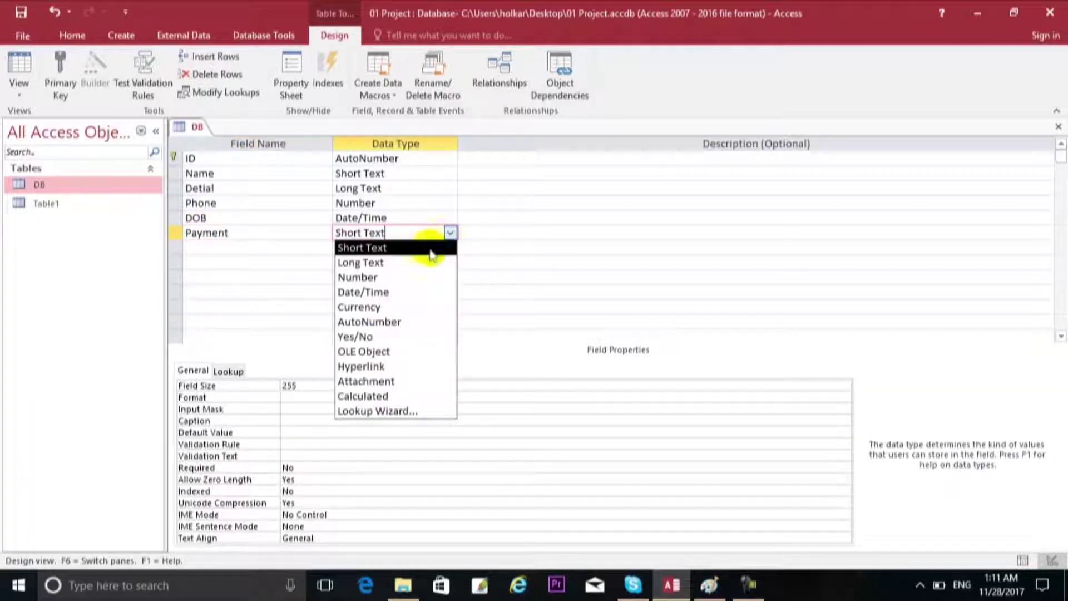
pyautogui.click(369, 306)
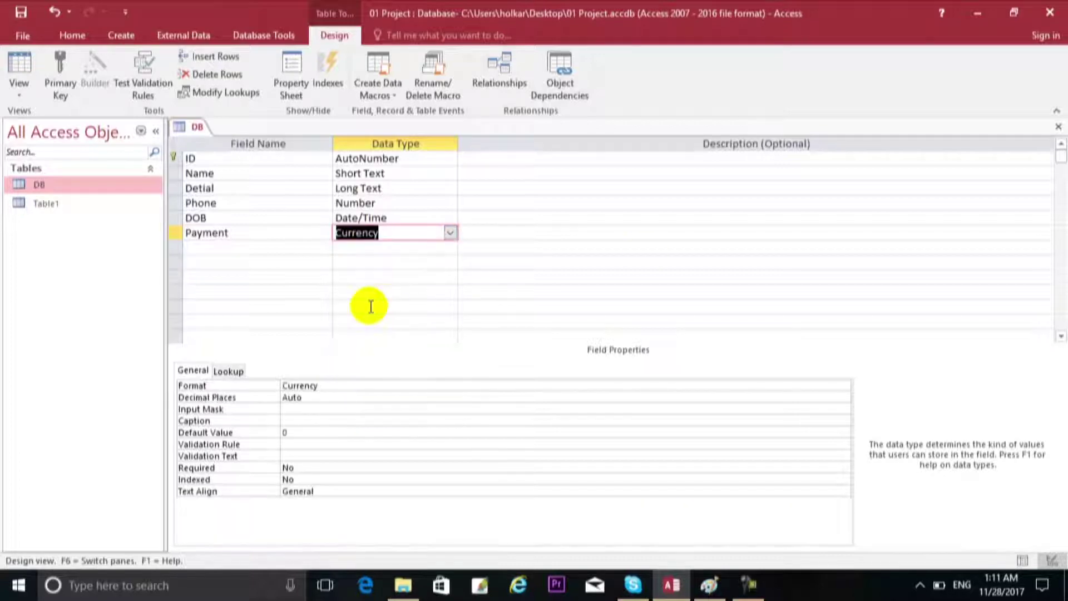
pyautogui.click(1058, 127)
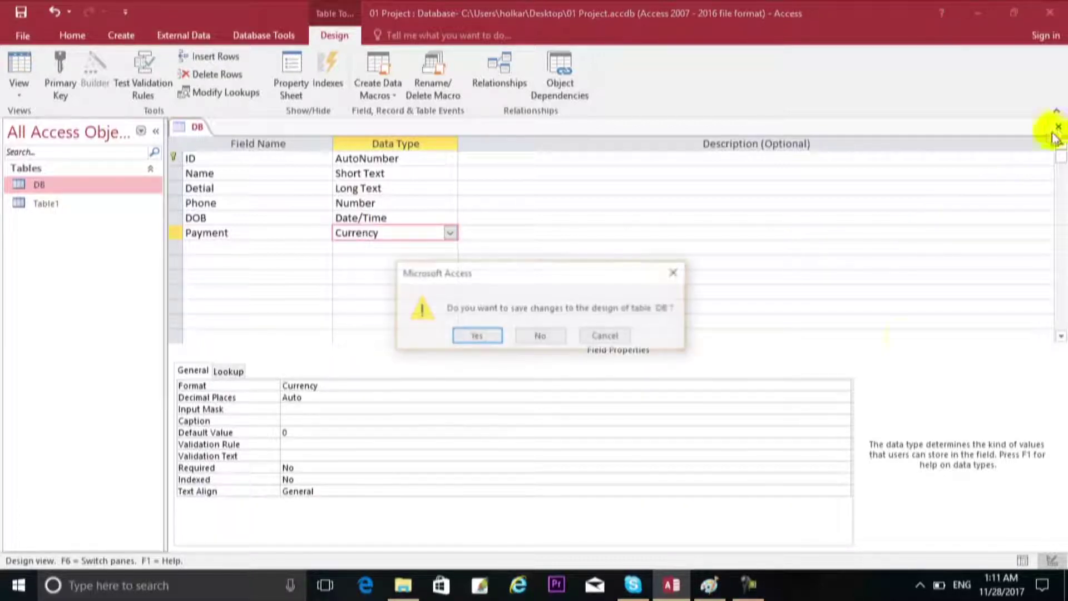
pyautogui.press('Return')
pyautogui.press('Return')
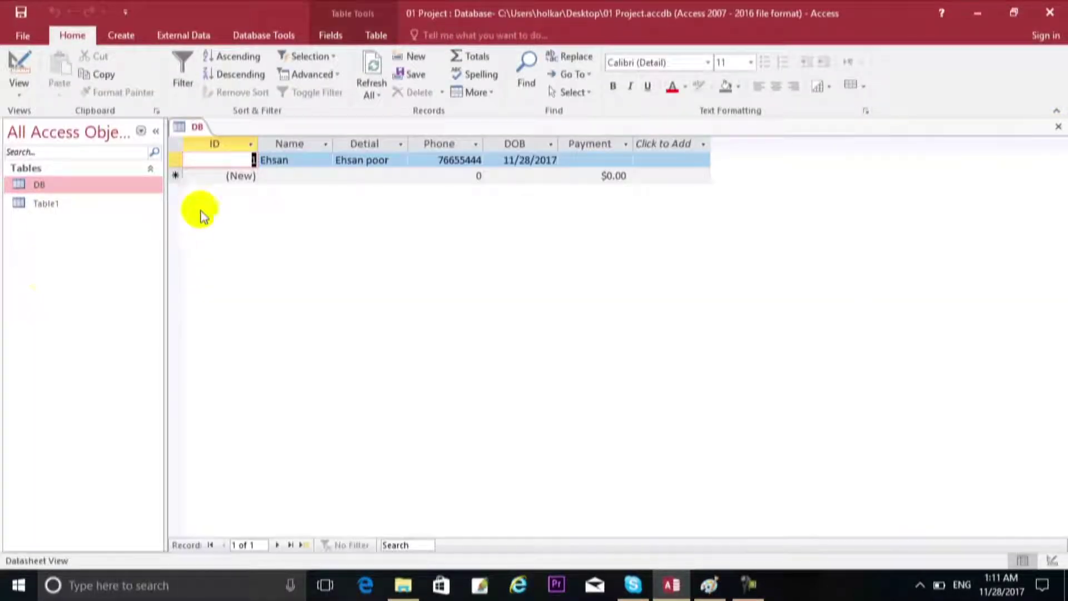
# Enter a $1,000.00 payment for the first record and close the DB table
pyautogui.click(586, 161)
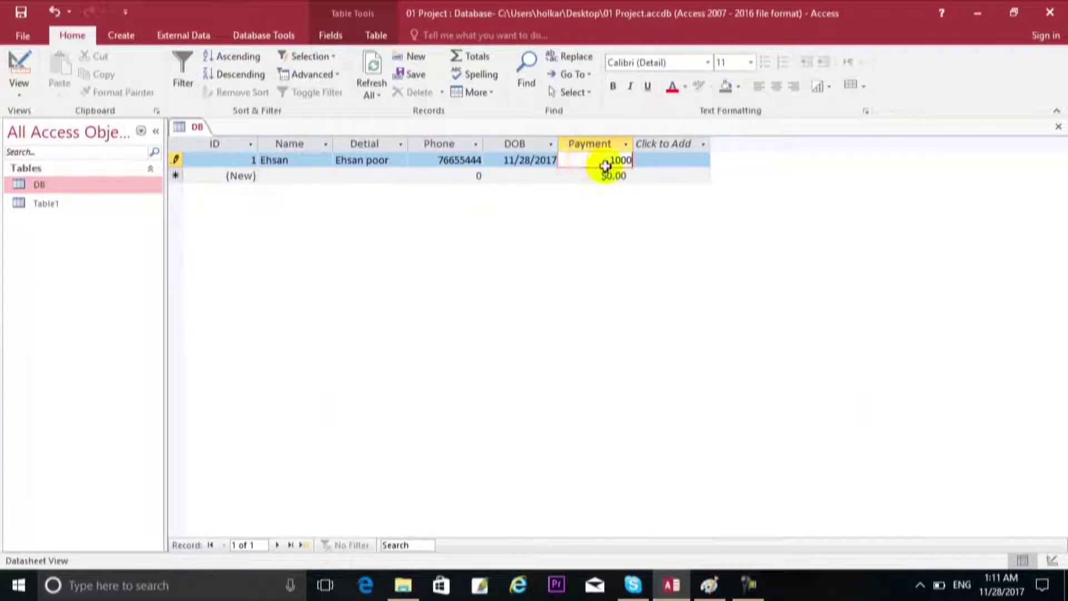
pyautogui.click(607, 175)
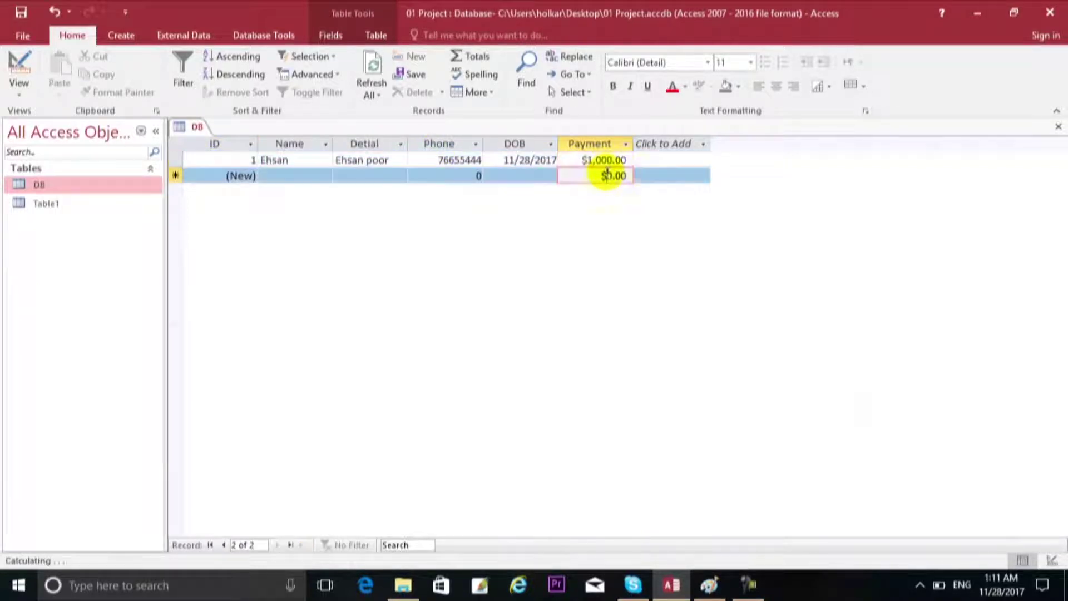
pyautogui.click(1059, 128)
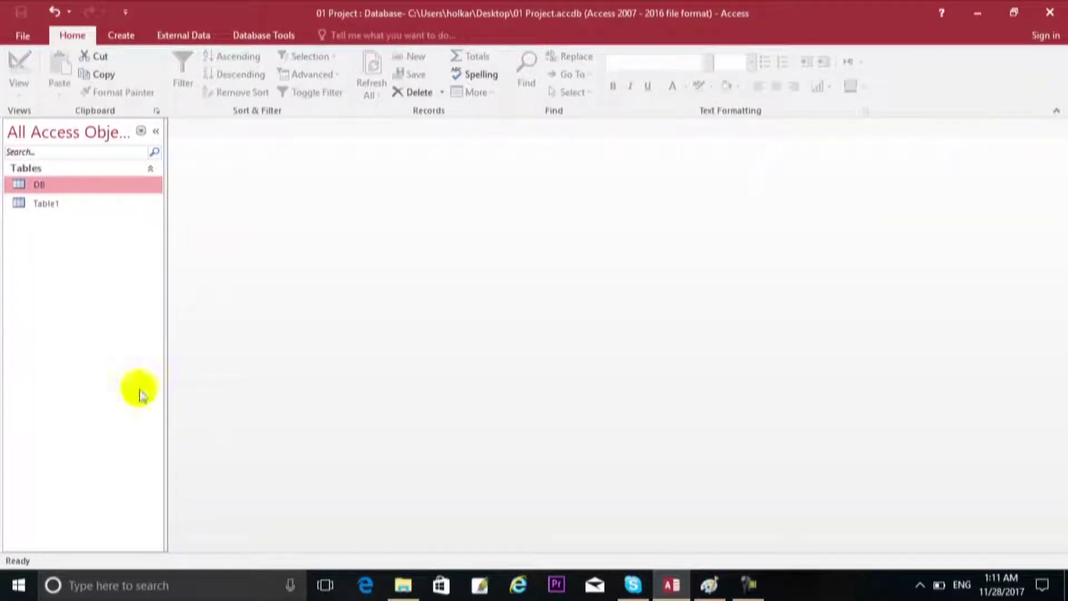
# In DB's Design View, add a Gender field below Payment with Yes/No data type and save
pyautogui.rightClick(51, 189)
pyautogui.click(95, 217)
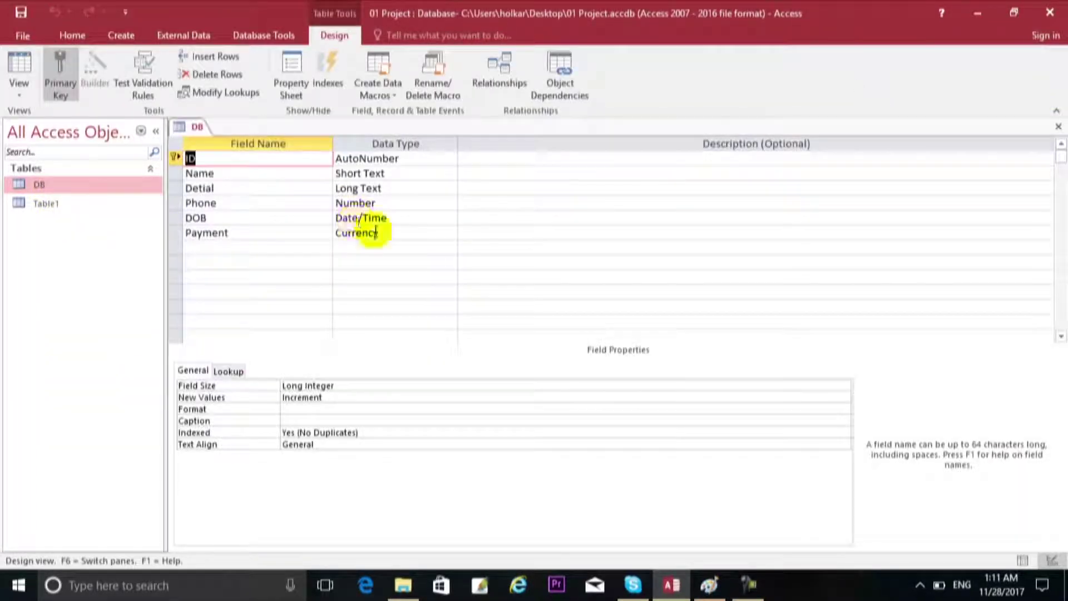
pyautogui.click(433, 234)
pyautogui.click(451, 233)
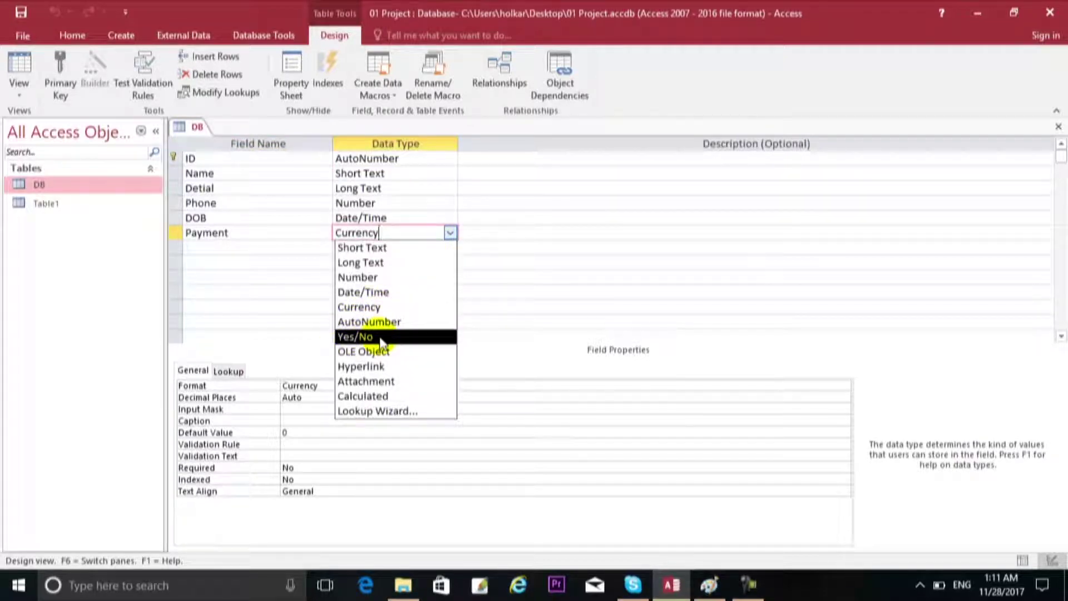
pyautogui.click(253, 249)
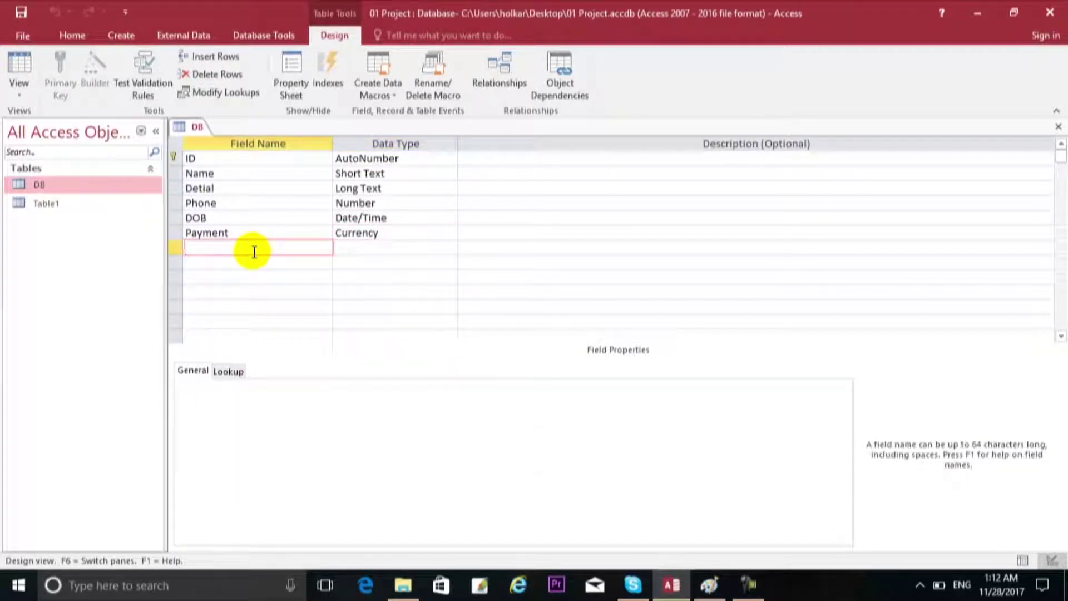
pyautogui.click(384, 249)
pyautogui.click(451, 249)
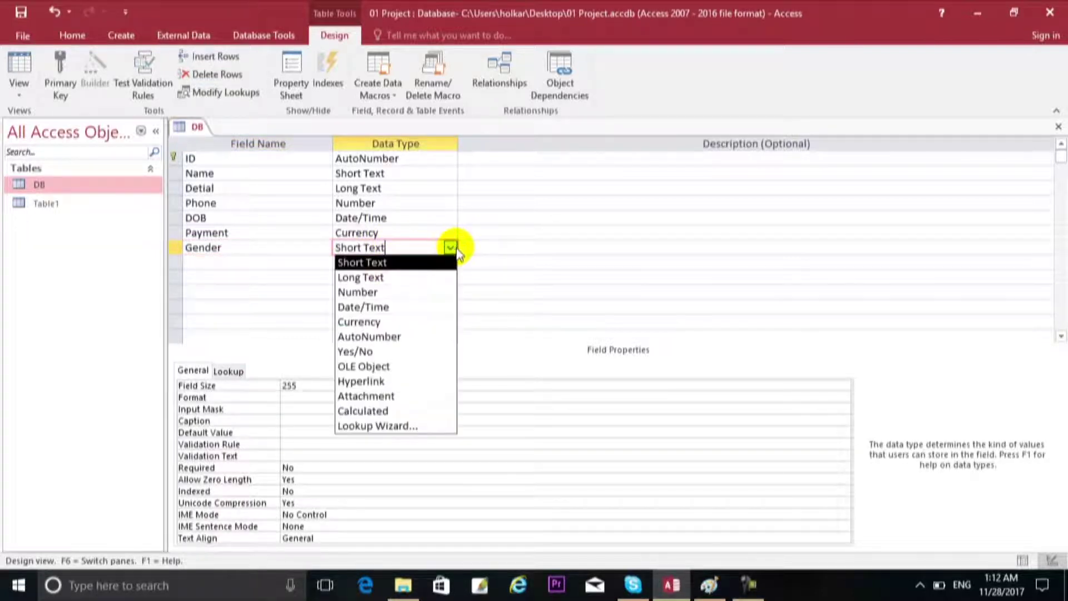
pyautogui.click(399, 352)
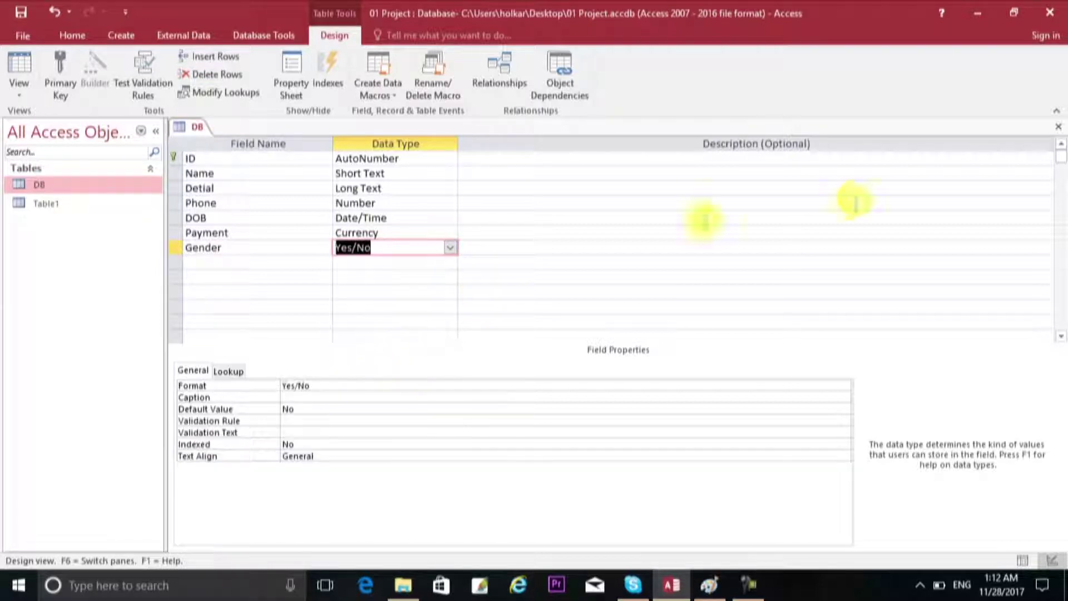
pyautogui.click(1058, 127)
pyautogui.press('Return')
pyautogui.press('Return')
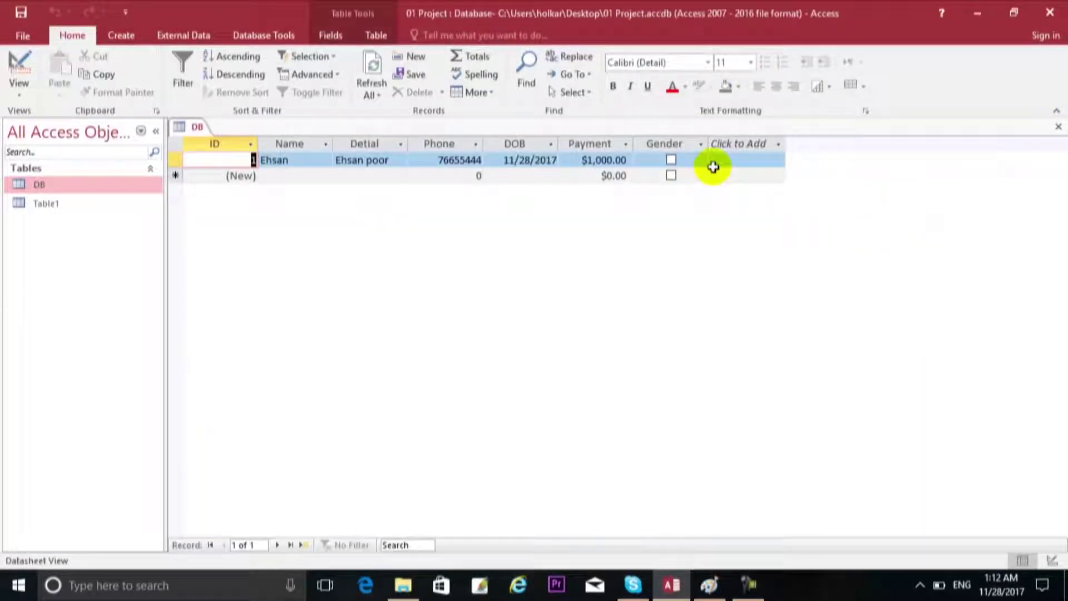
# Tick the Gender checkbox for the first record and close the DB table
pyautogui.click(671, 161)
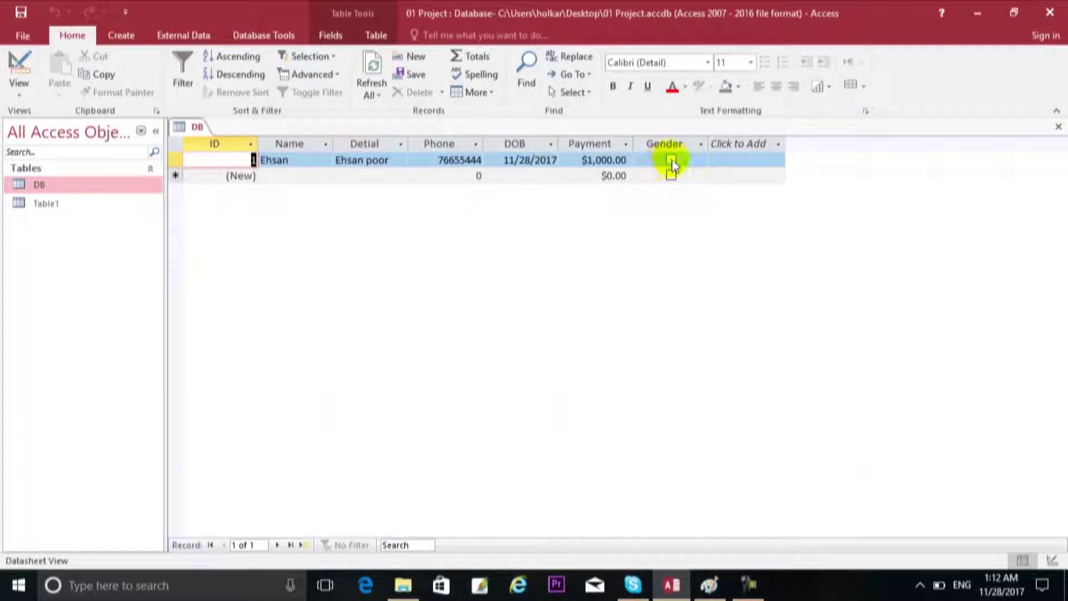
pyautogui.click(671, 161)
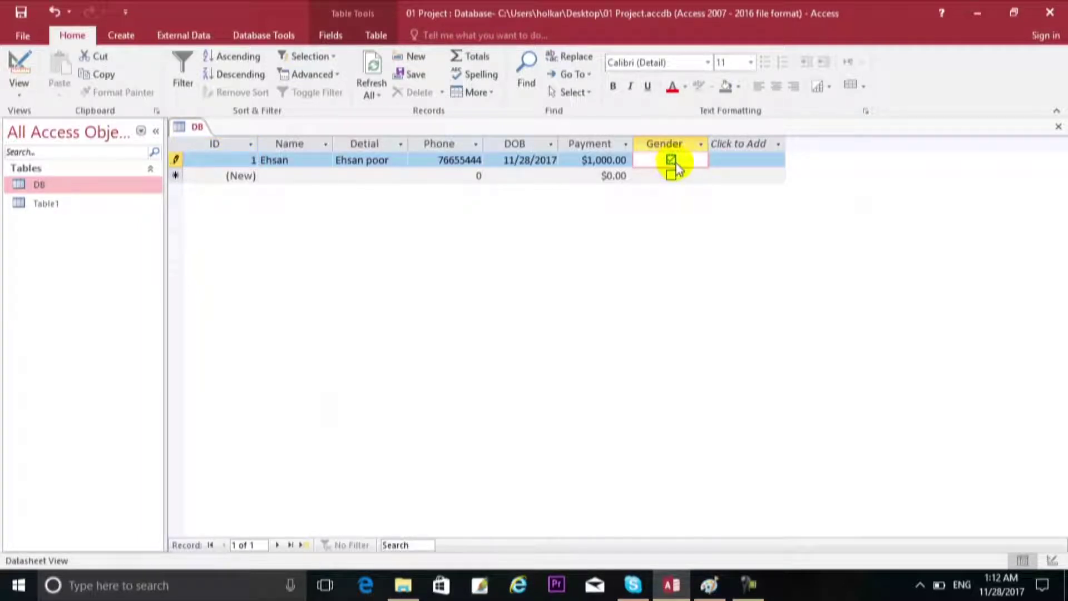
pyautogui.click(1058, 128)
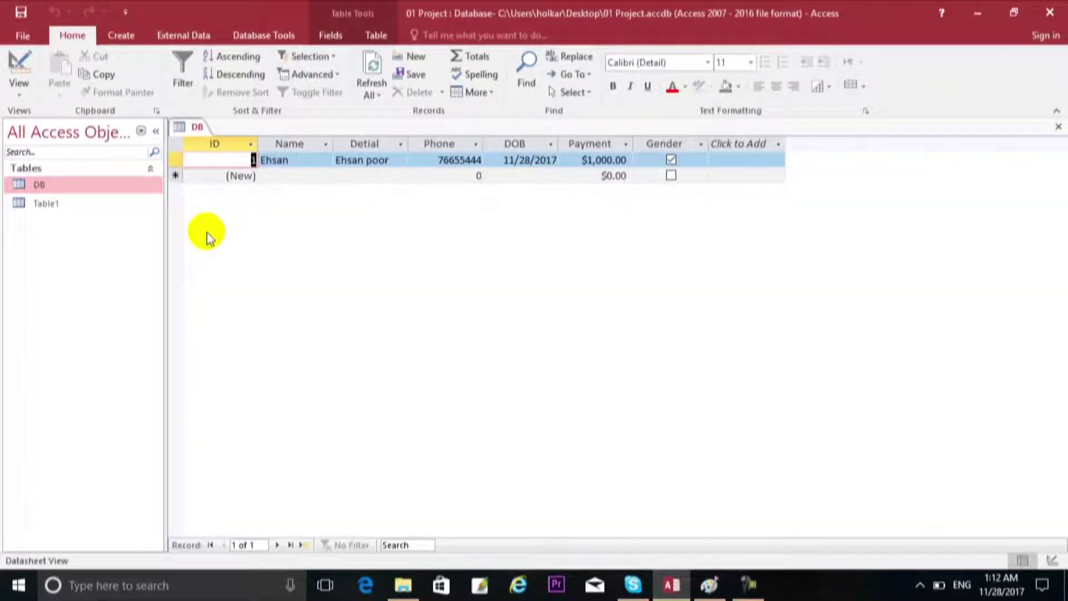
pyautogui.press('Tab')
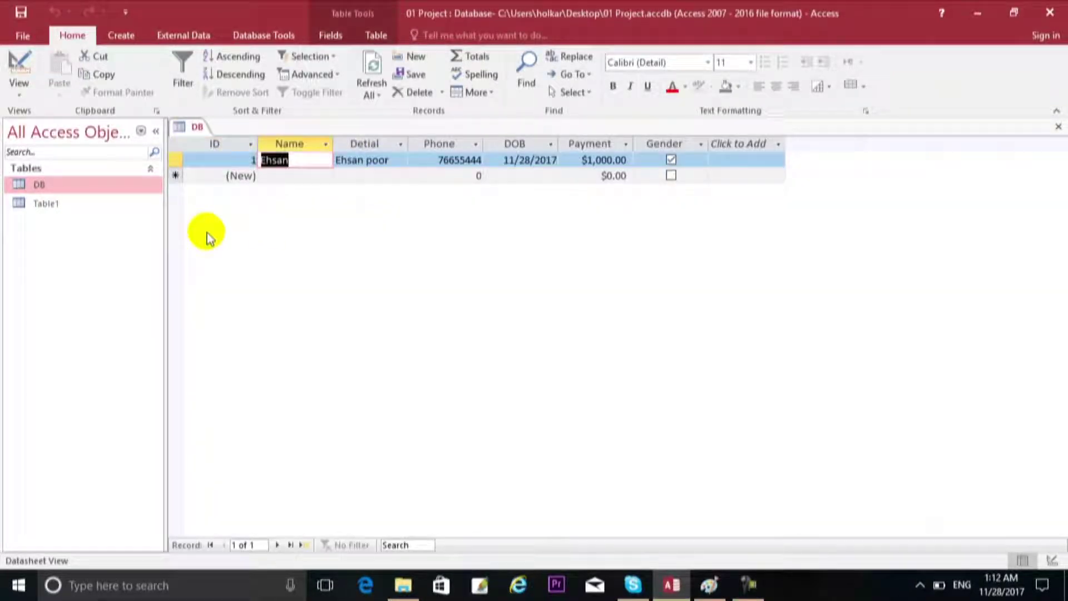
pyautogui.click(1058, 127)
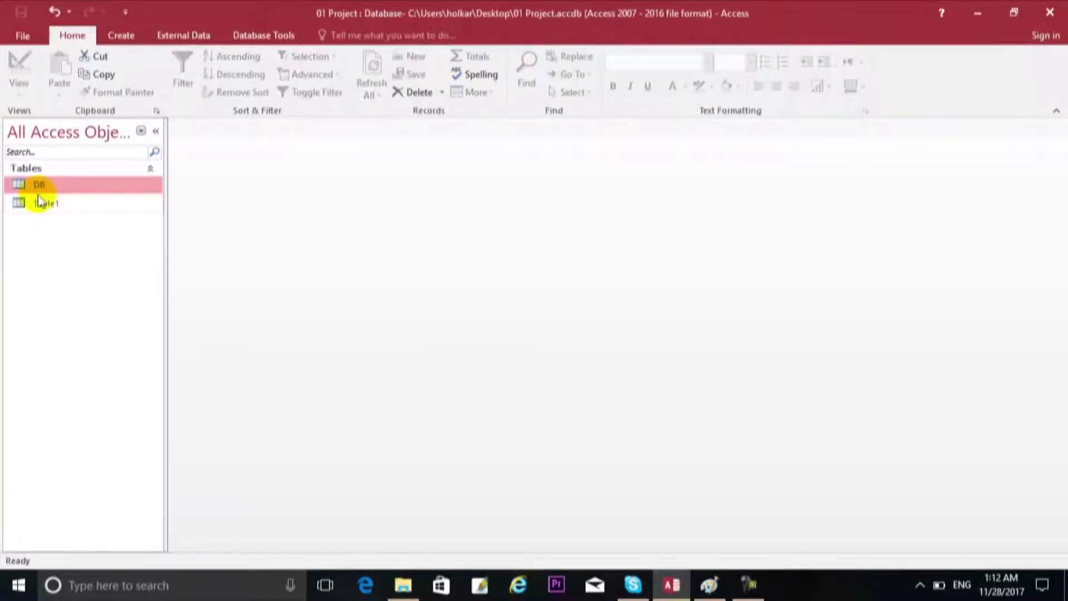
# Reopen DB in Design View and expand the Gender row's Data Type list
pyautogui.rightClick(39, 188)
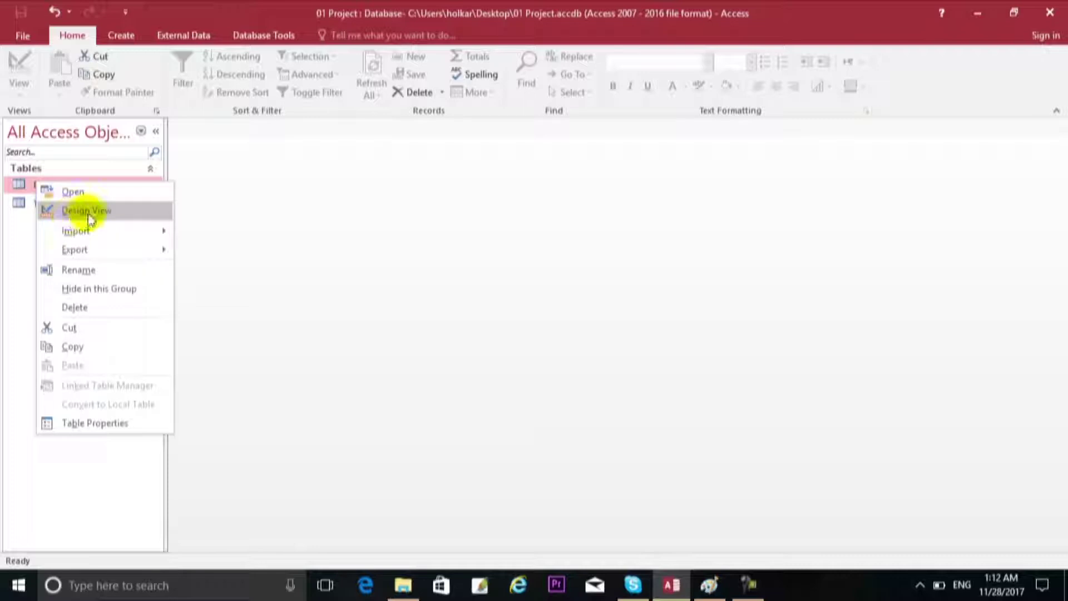
pyautogui.click(87, 210)
pyautogui.click(400, 247)
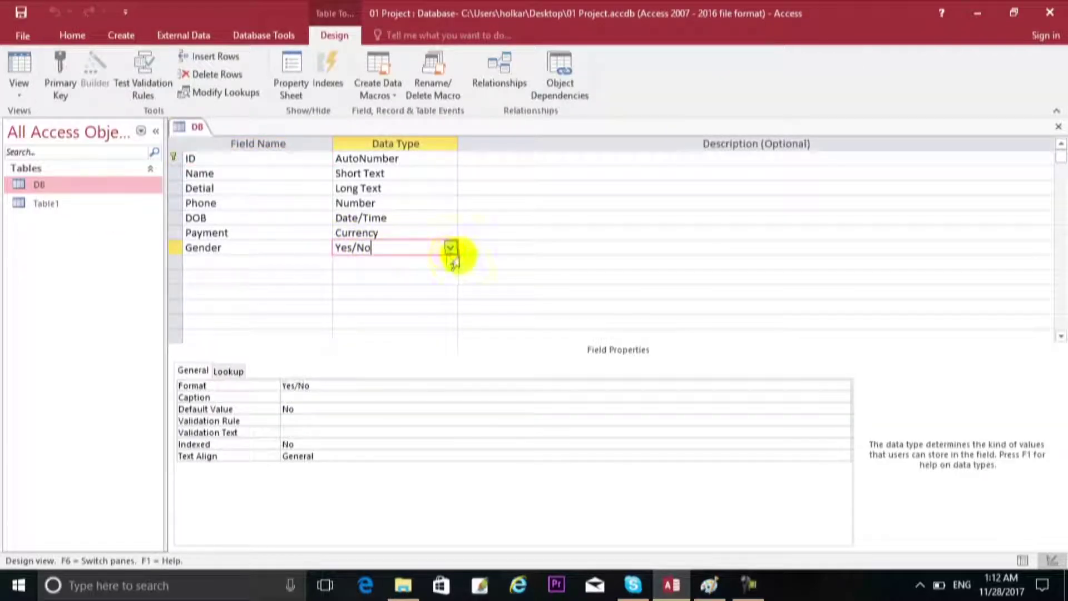
pyautogui.click(450, 248)
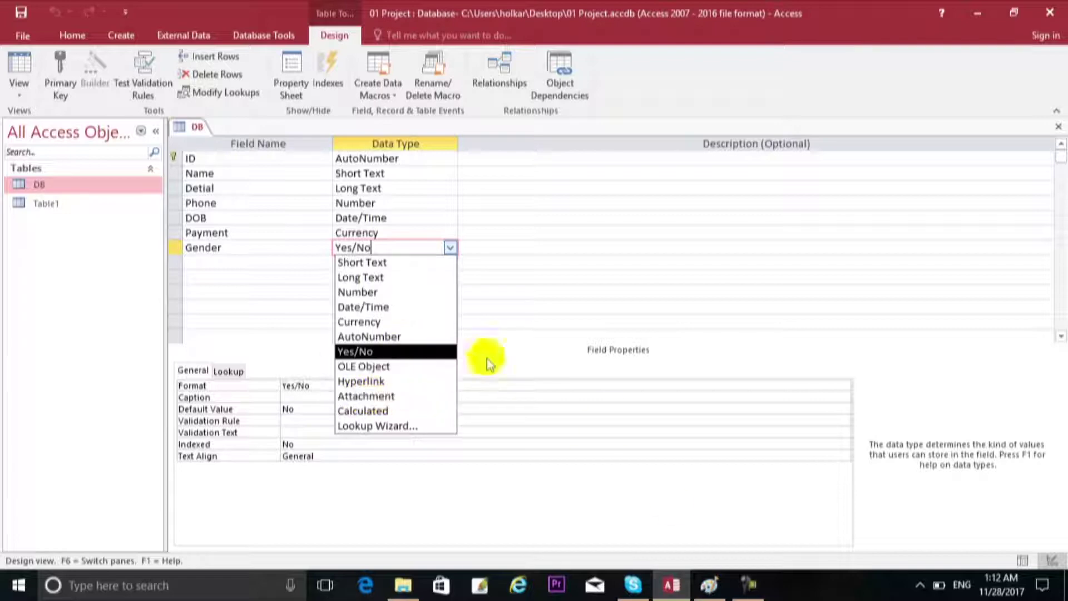
# Switch to the Data Type chart in Paint and circle the Photo: entry
pyautogui.click(708, 584)
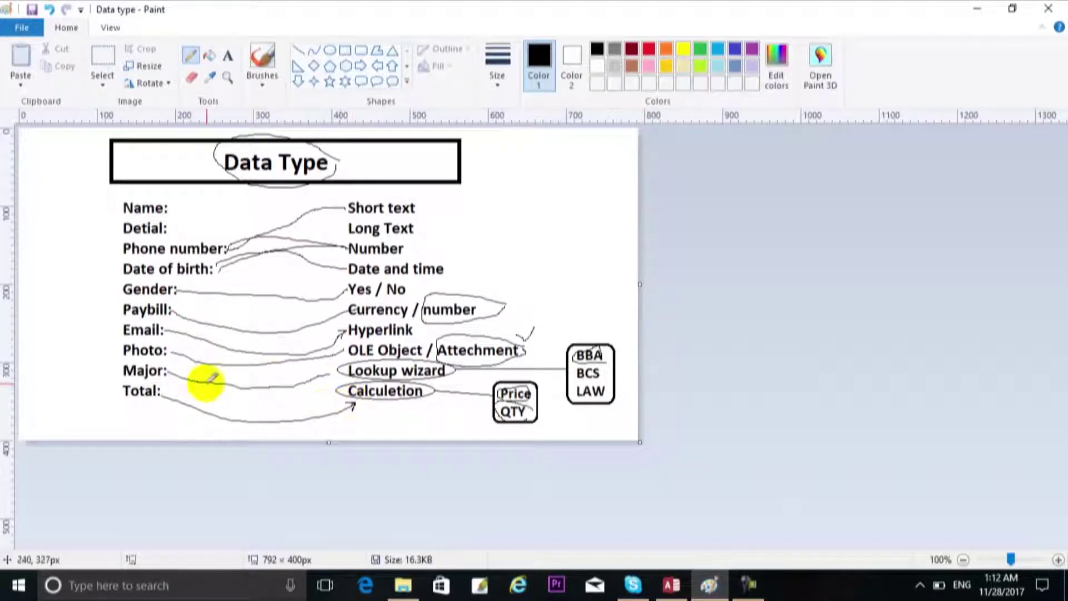
pyautogui.moveTo(169, 337)
pyautogui.mouseDown()
pyautogui.moveTo(172, 348)
pyautogui.moveTo(117, 341)
pyautogui.moveTo(143, 362)
pyautogui.moveTo(179, 349)
pyautogui.mouseUp()
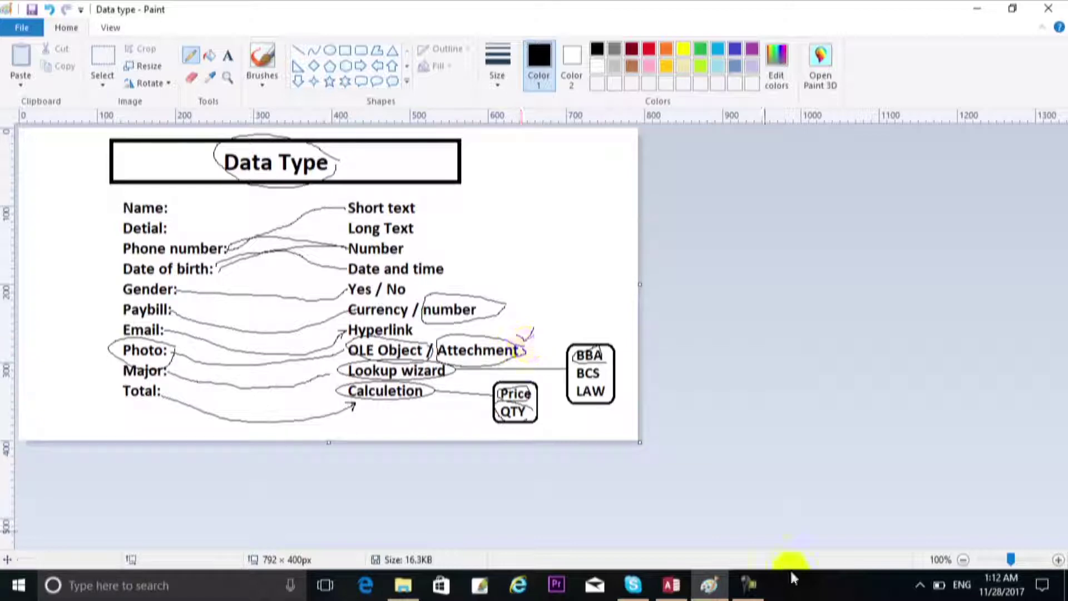
# Back in Access, add a Photo field below Gender as OLE Object and save the design
pyautogui.click(671, 587)
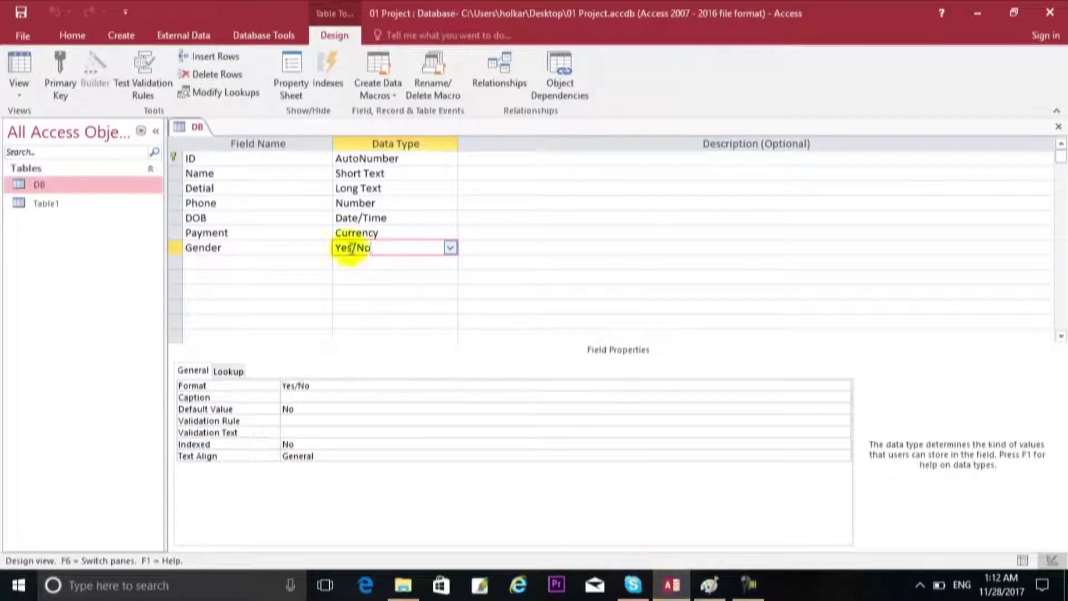
pyautogui.click(272, 260)
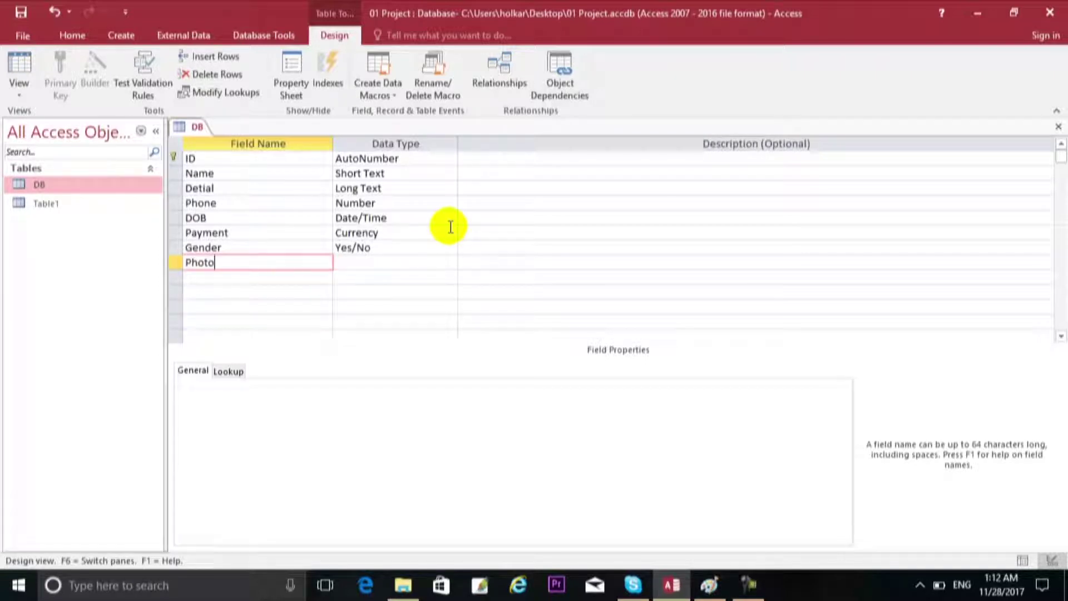
pyautogui.click(447, 263)
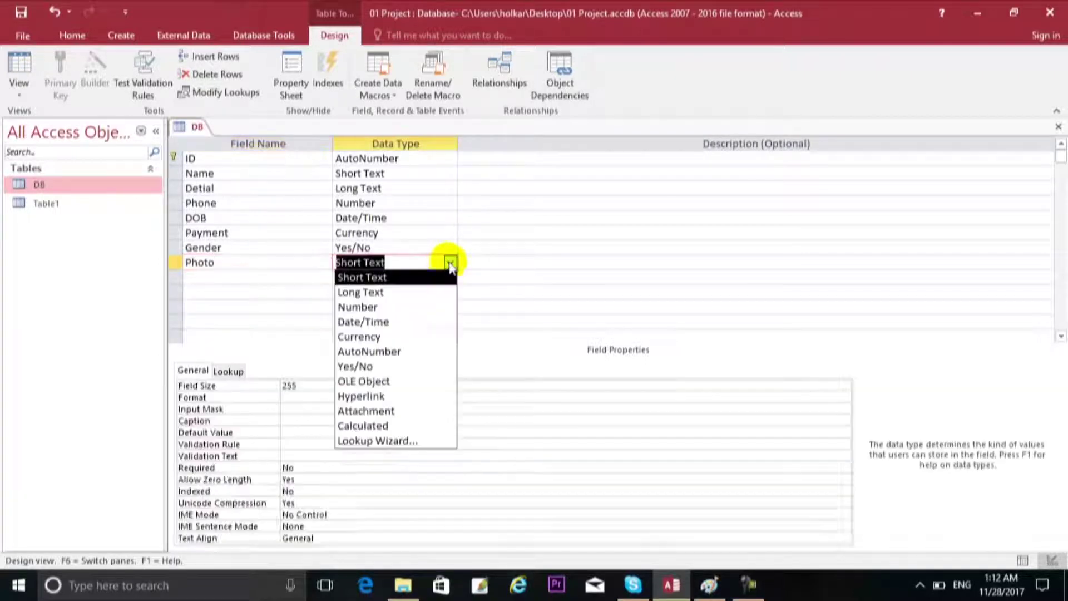
pyautogui.click(365, 382)
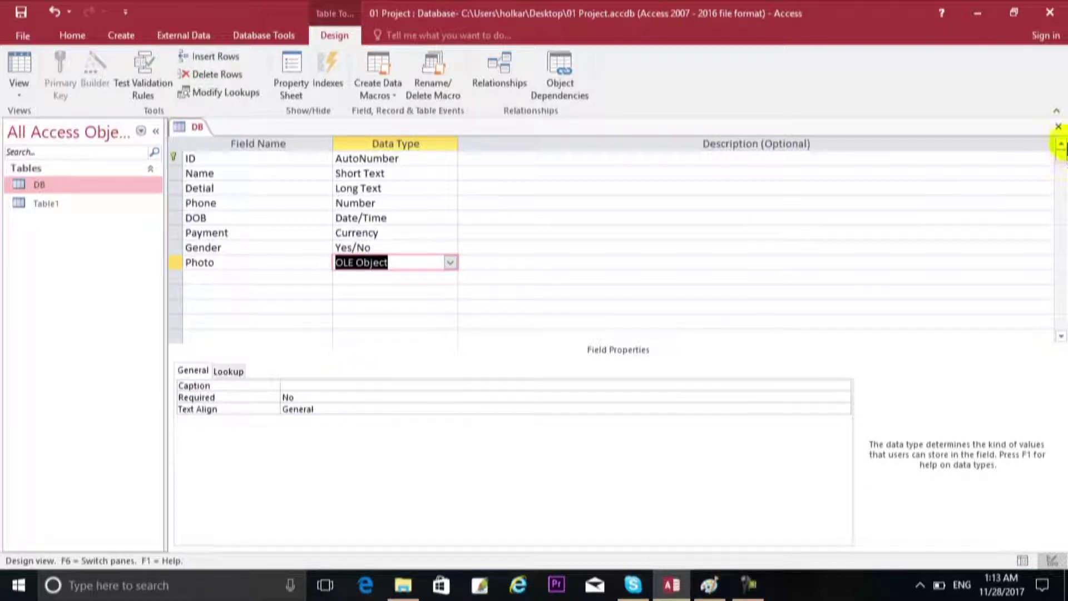
pyautogui.click(1058, 129)
pyautogui.press('Return')
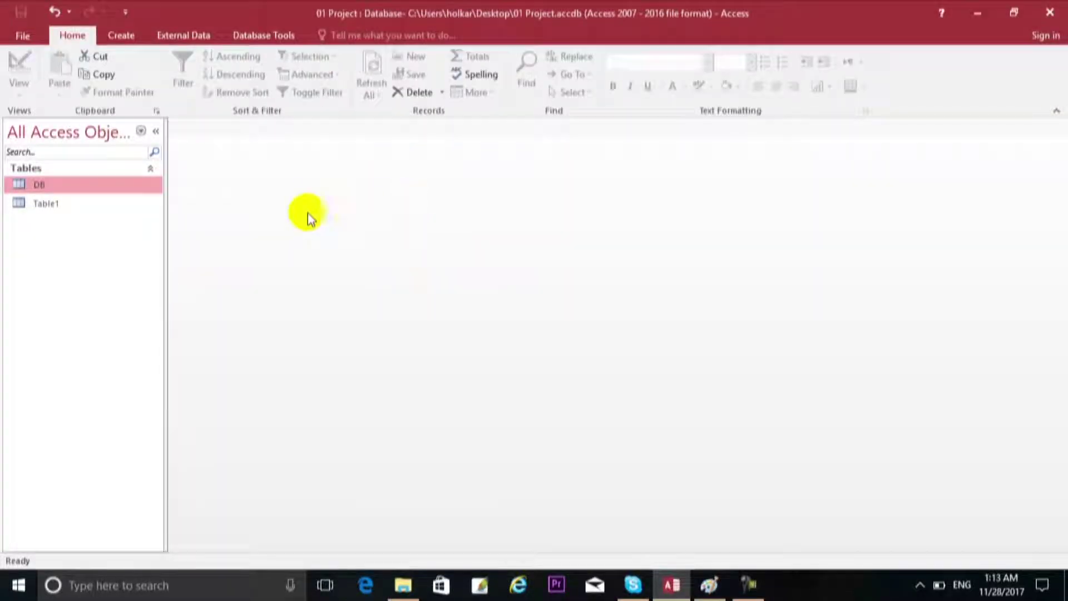
# Embed the image file 99969_304 in the first record's Photo field via Insert Object, then close the table
pyautogui.press('Return')
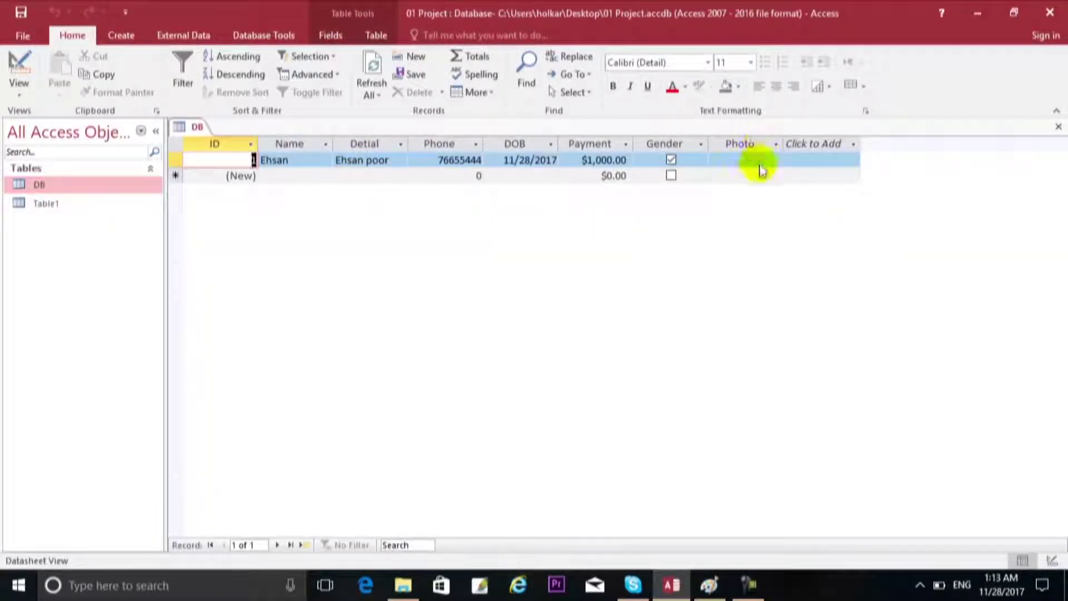
pyautogui.click(762, 164)
pyautogui.rightClick(770, 161)
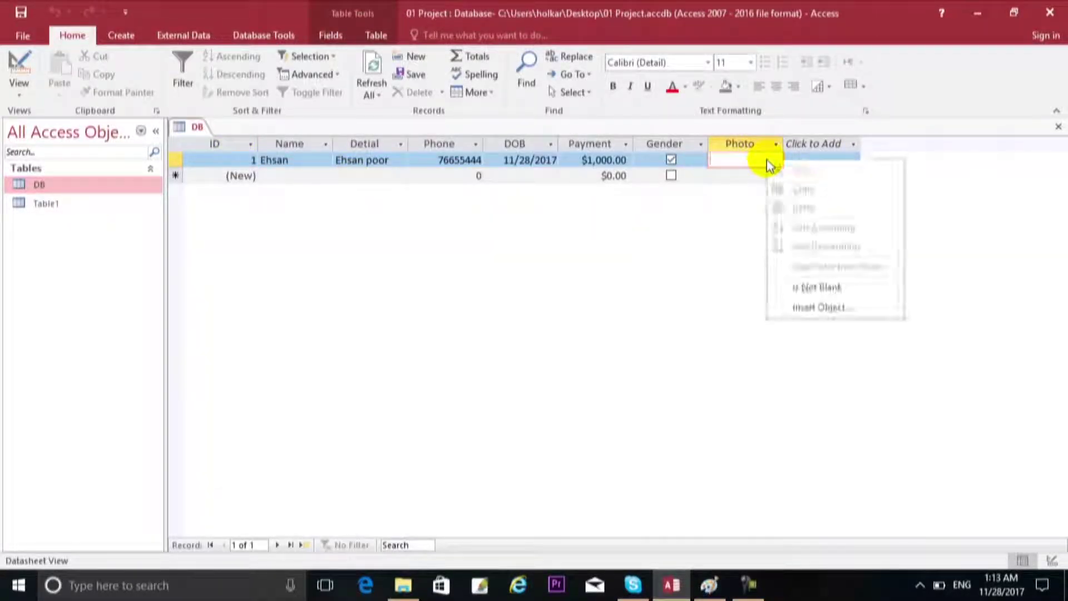
pyautogui.click(817, 308)
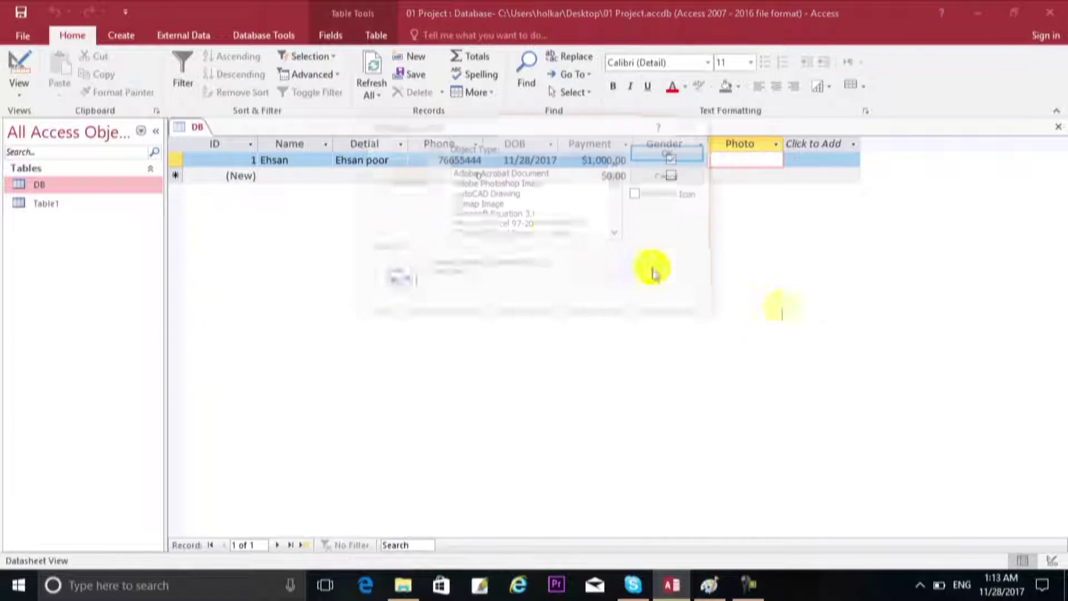
pyautogui.click(408, 187)
pyautogui.click(484, 188)
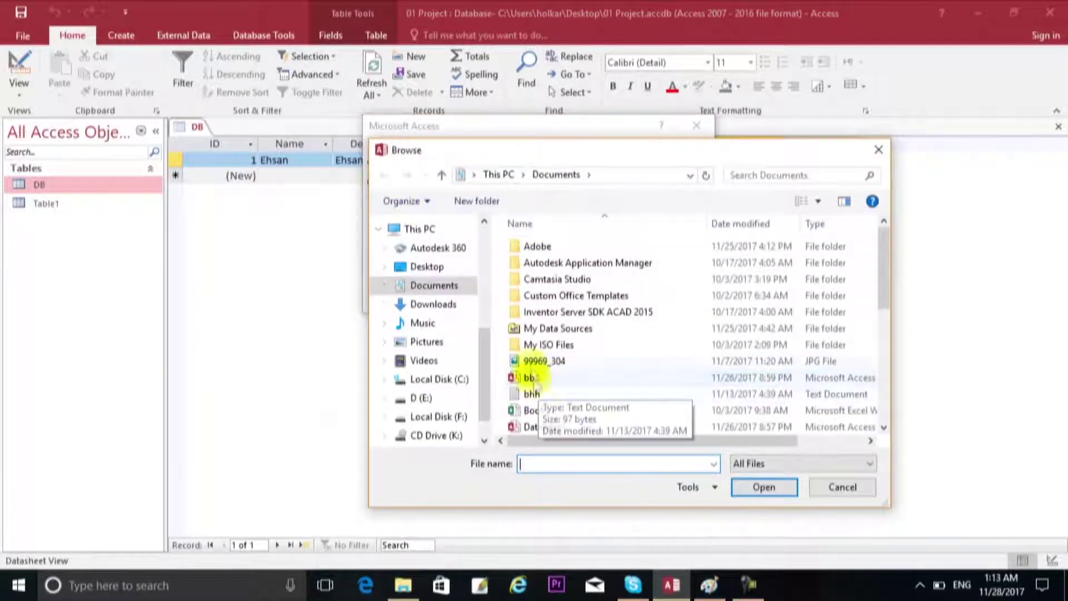
pyautogui.click(534, 361)
pyautogui.click(765, 488)
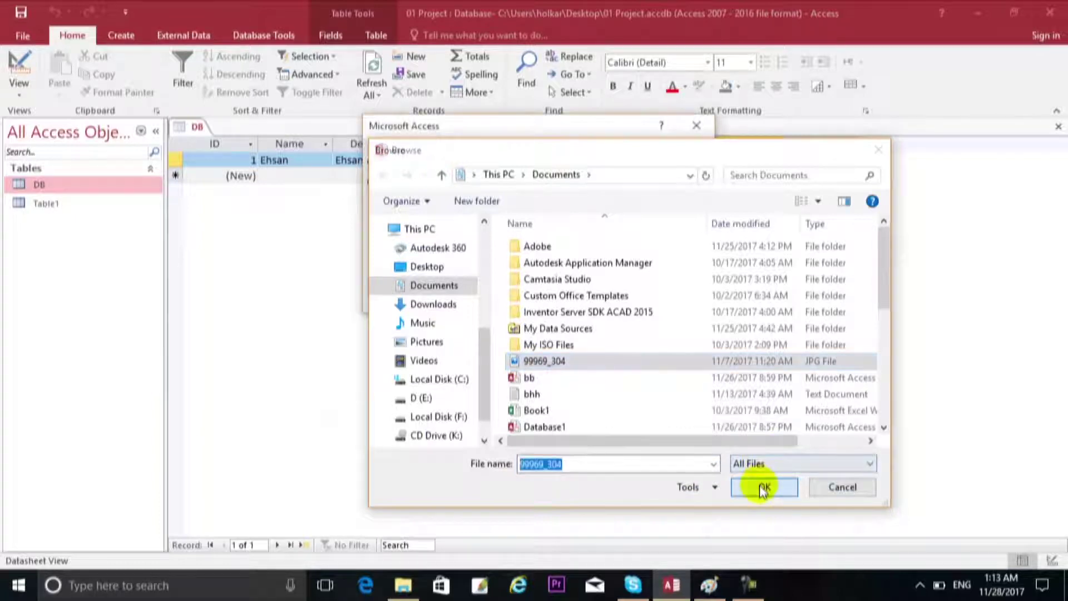
pyautogui.click(665, 155)
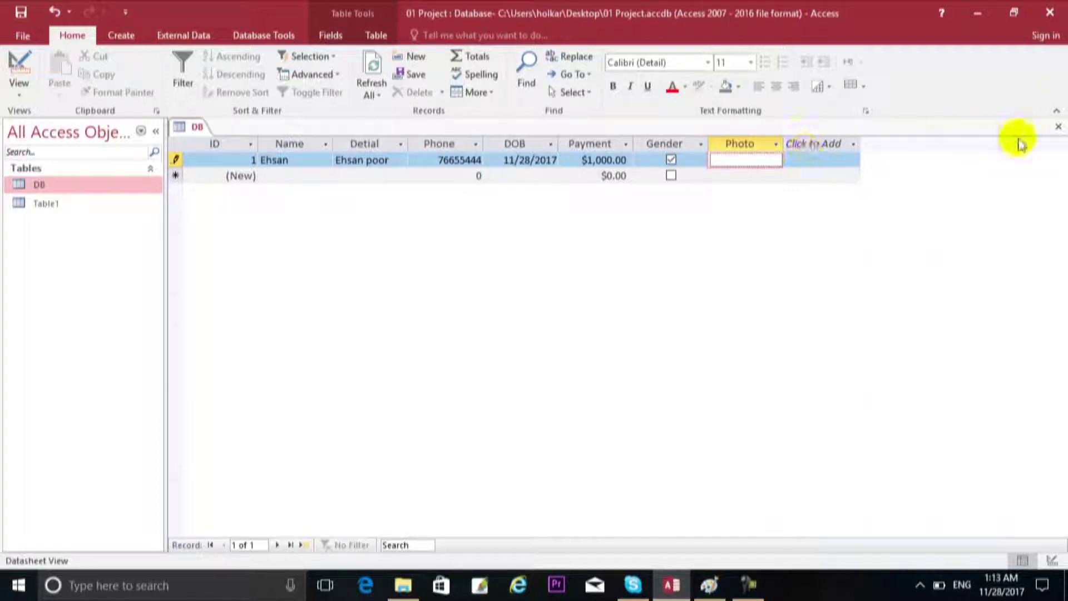
pyautogui.click(1058, 127)
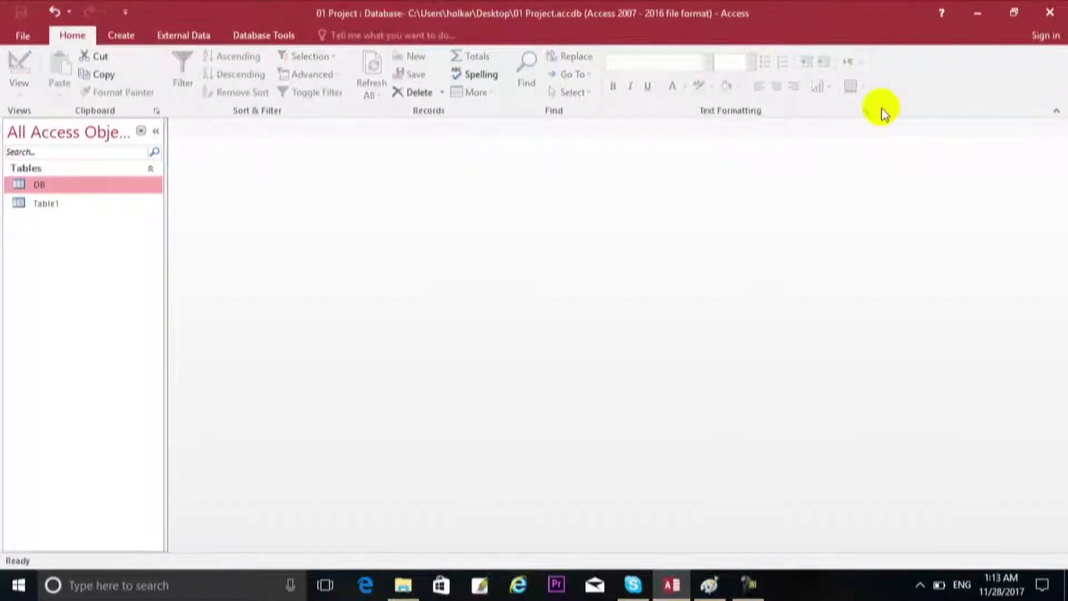
# In DB's Design View, try changing Photo to Attachment and dismiss the error, keeping OLE Object
pyautogui.rightClick(38, 185)
pyautogui.click(80, 207)
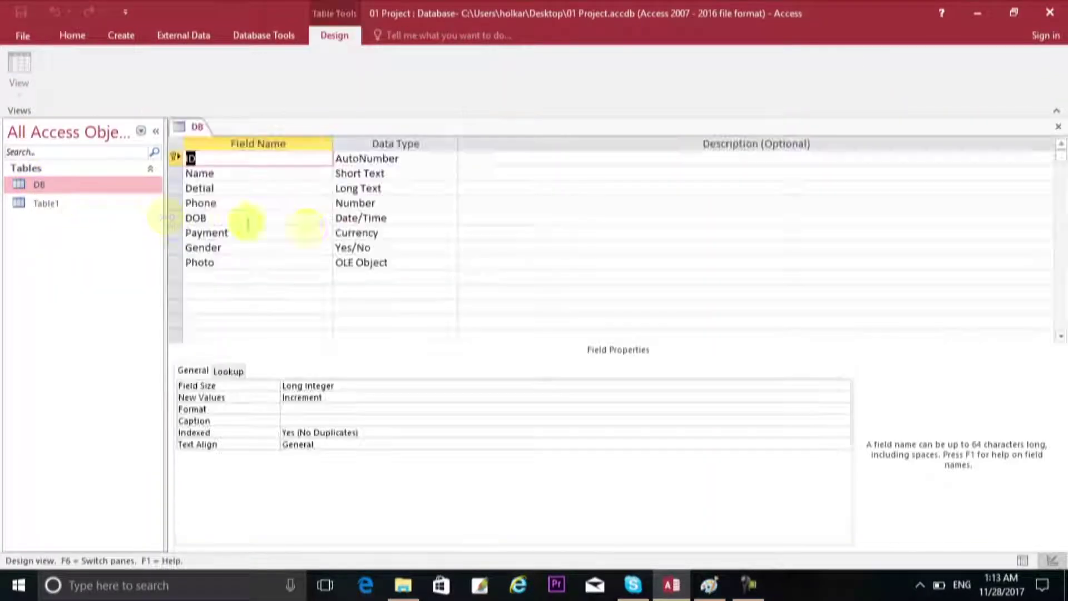
pyautogui.click(383, 263)
pyautogui.click(450, 262)
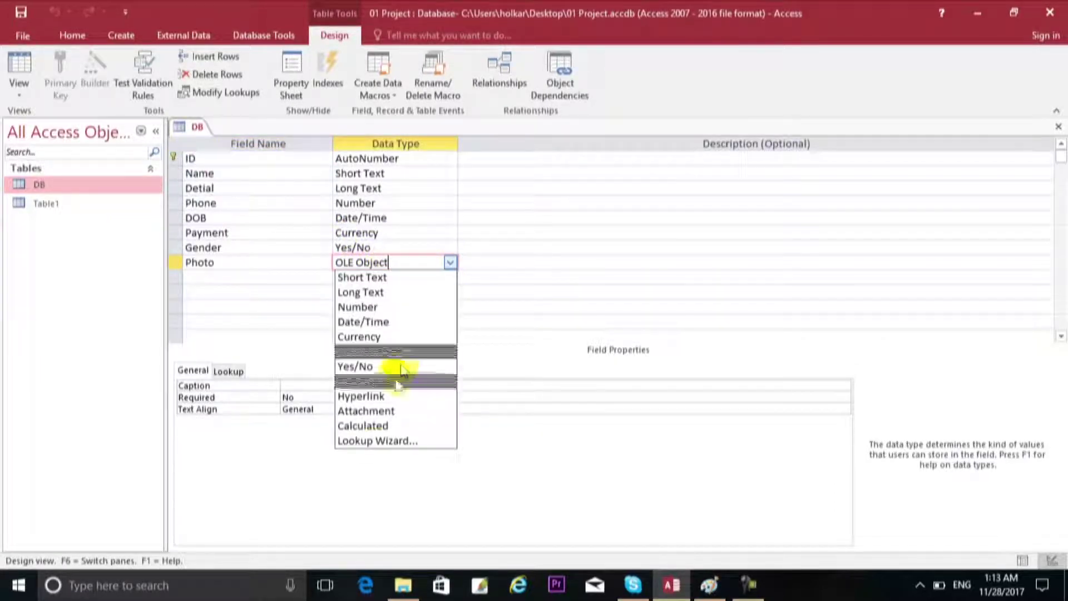
pyautogui.click(415, 410)
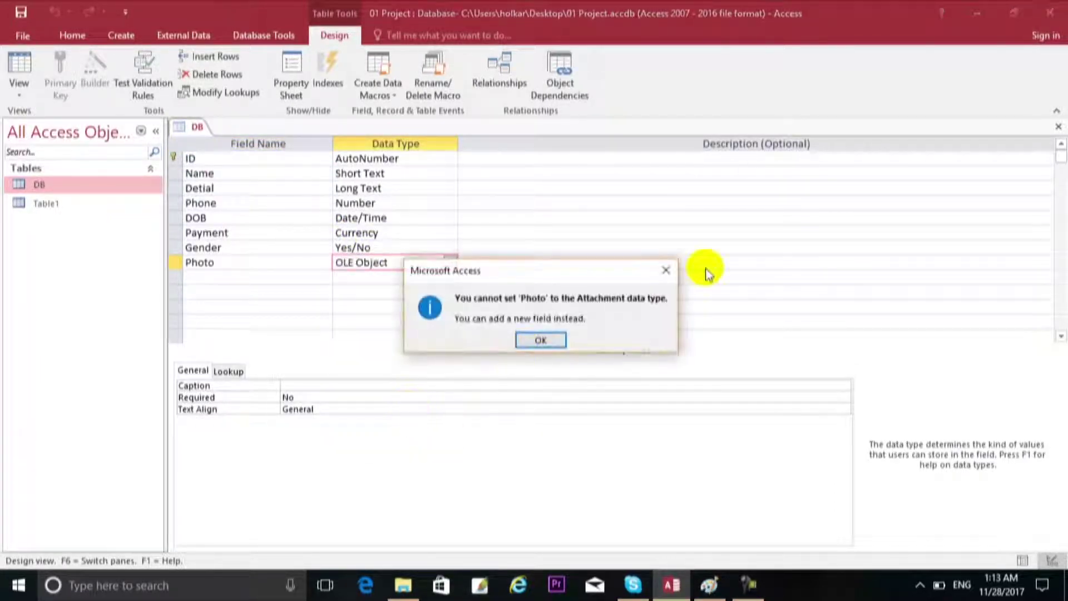
pyautogui.click(540, 340)
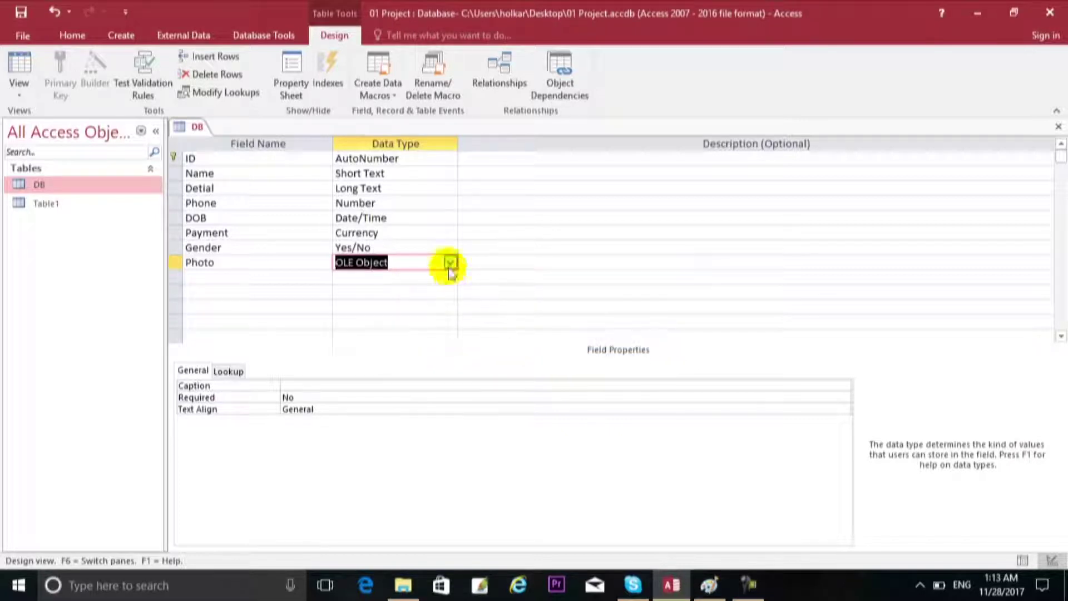
pyautogui.click(450, 263)
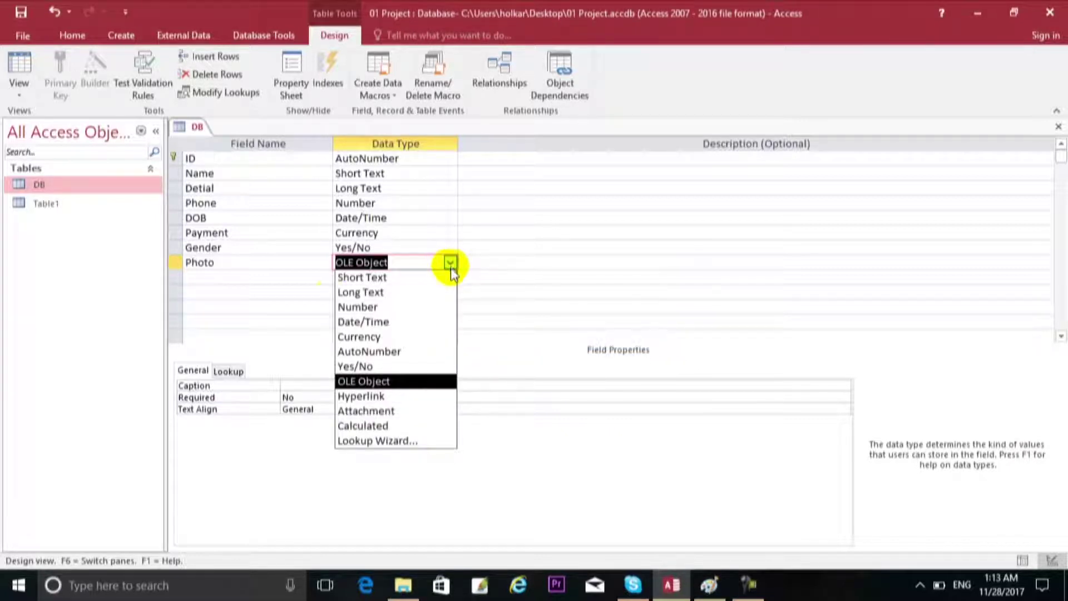
# Add an Email field of Hyperlink type below Photo and save the design
pyautogui.click(238, 277)
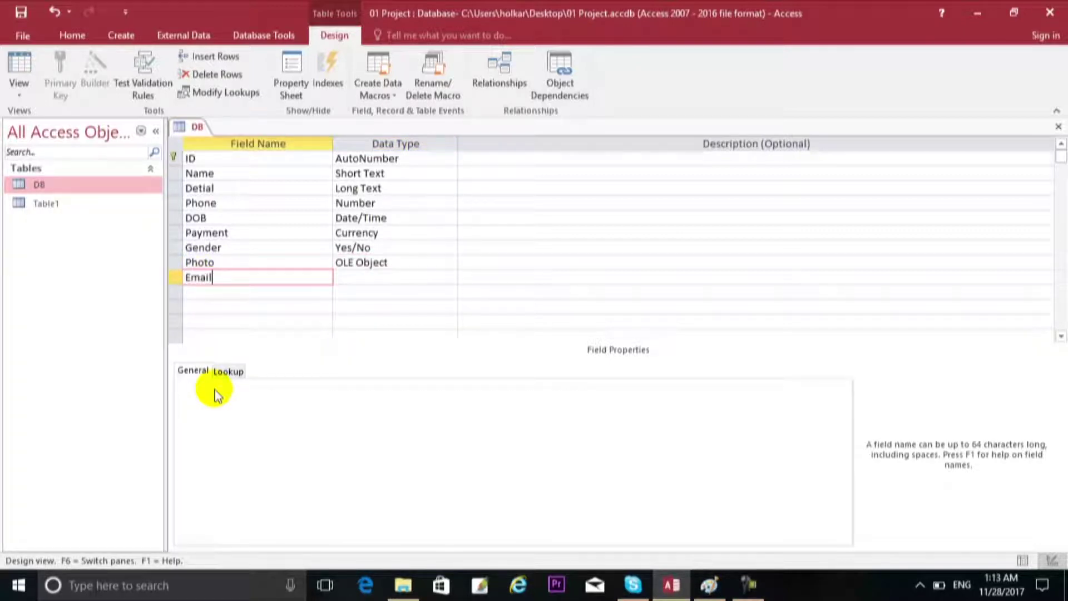
pyautogui.click(410, 277)
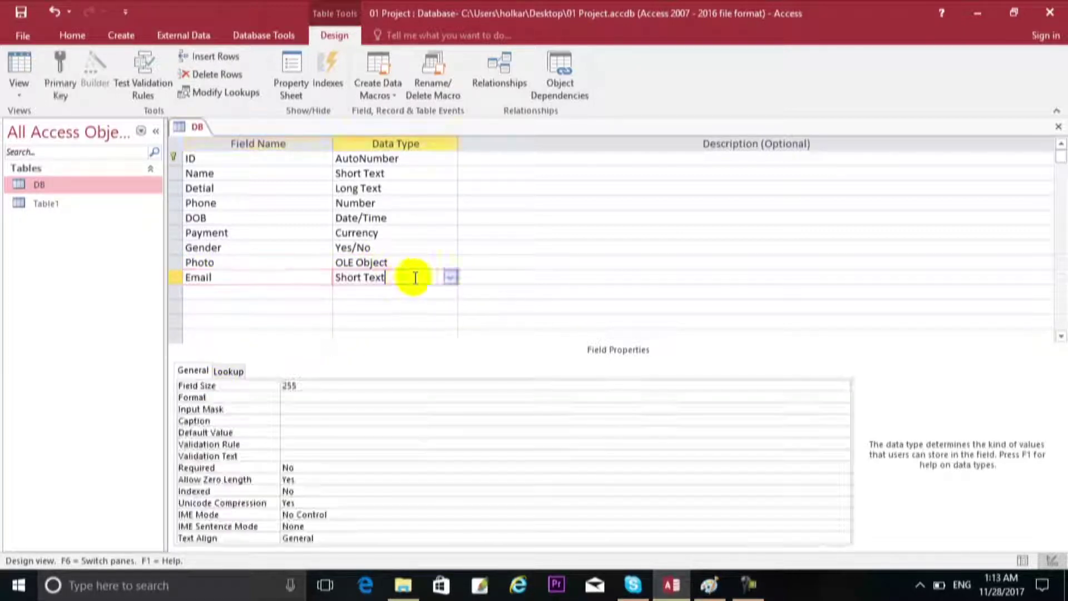
pyautogui.click(451, 277)
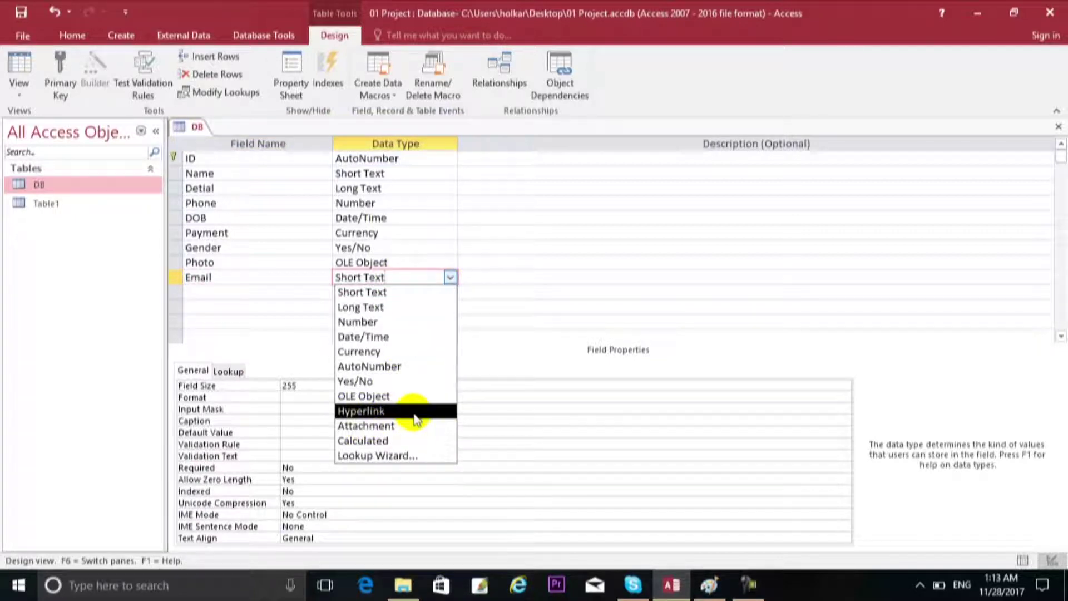
pyautogui.click(378, 411)
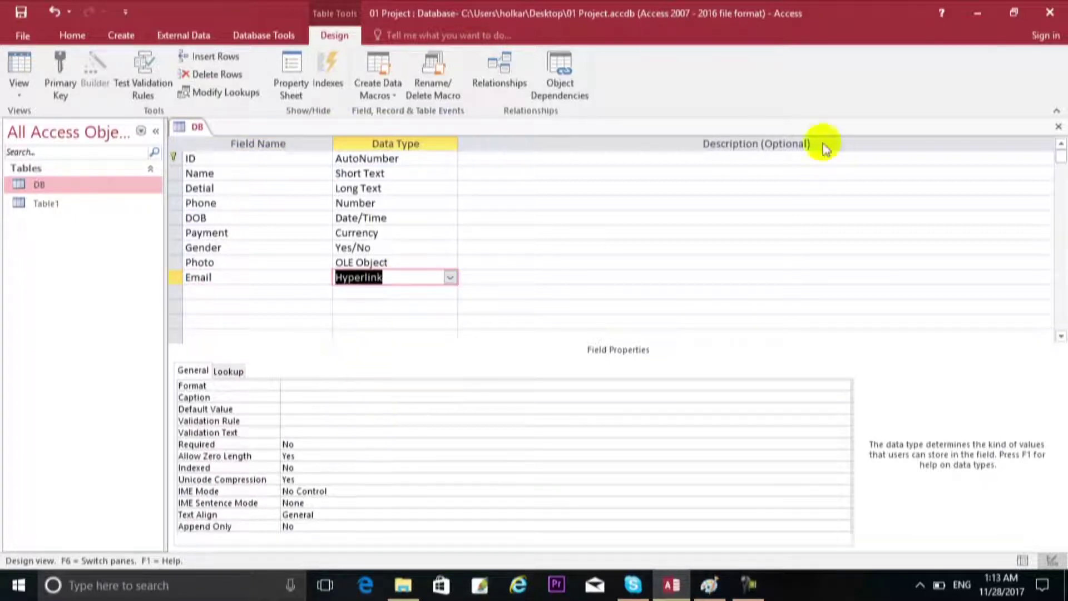
pyautogui.click(1059, 127)
pyautogui.press('Return')
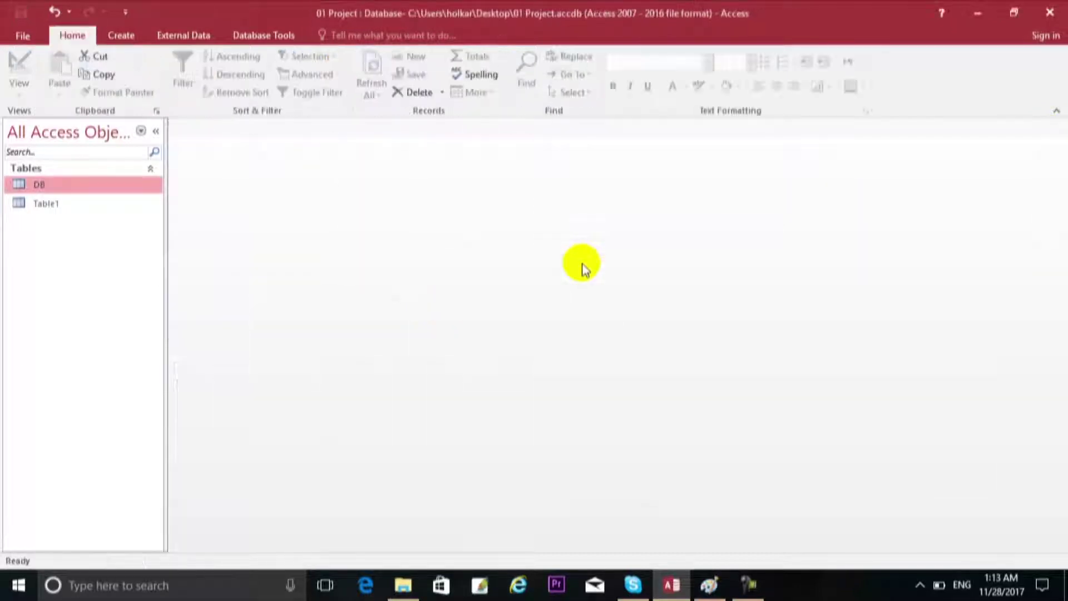
# Enter an e-mail address in the first record's Email cell and close the datasheet
pyautogui.press('Return')
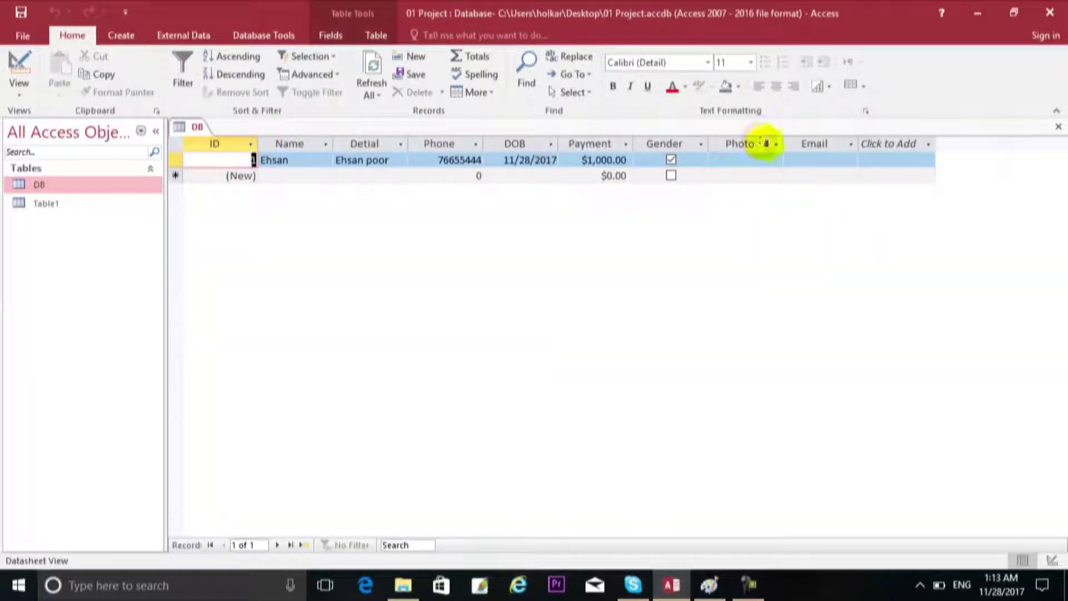
pyautogui.click(805, 158)
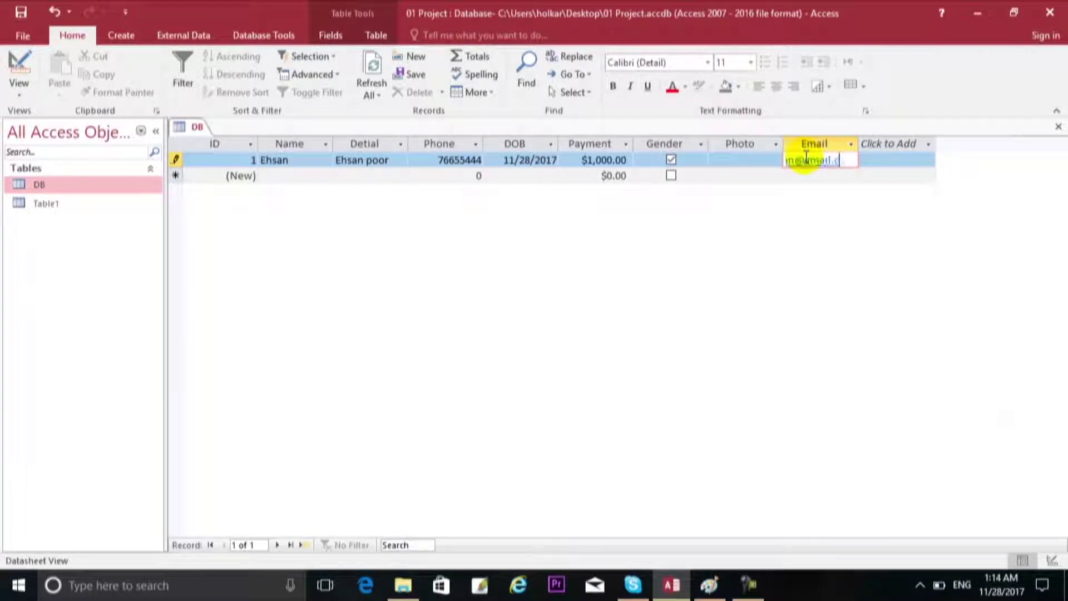
pyautogui.click(833, 176)
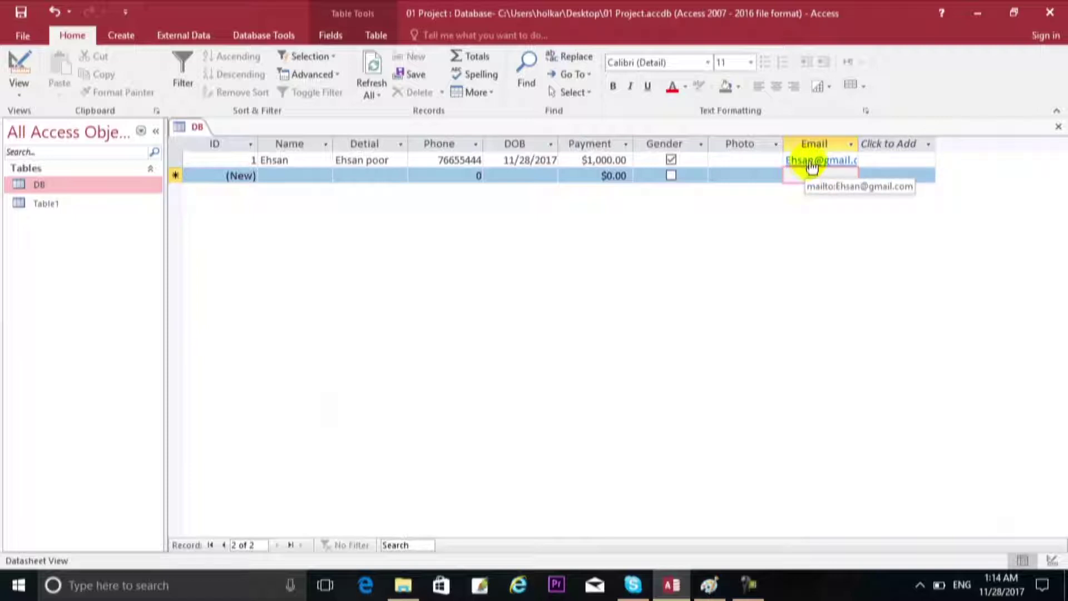
pyautogui.click(1058, 127)
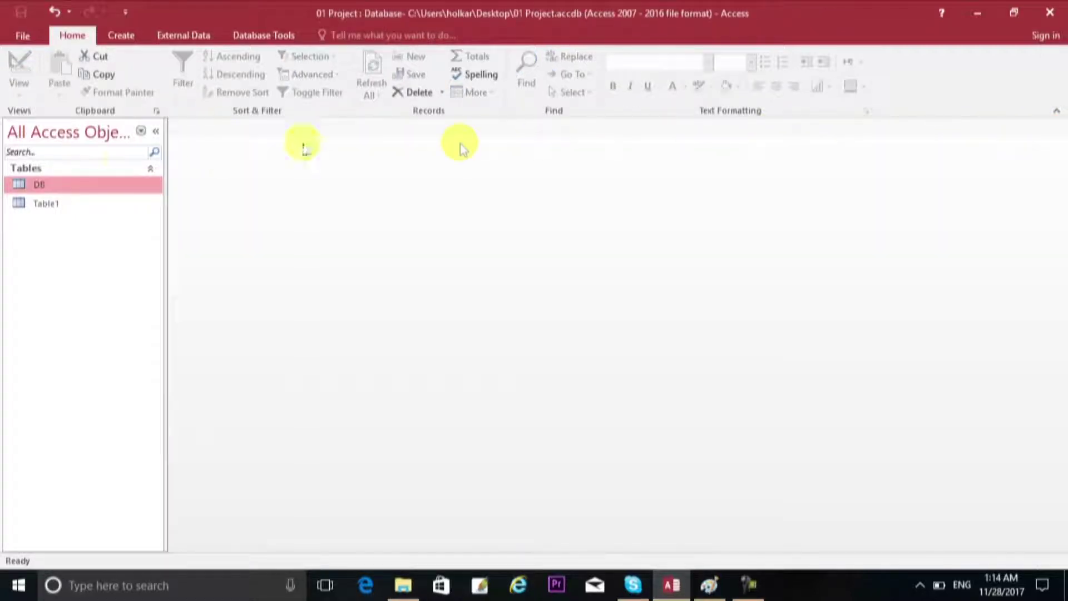
# Reopen DB in Design View, inspect Email's data type list, then bring up the Paint diagram
pyautogui.rightClick(38, 186)
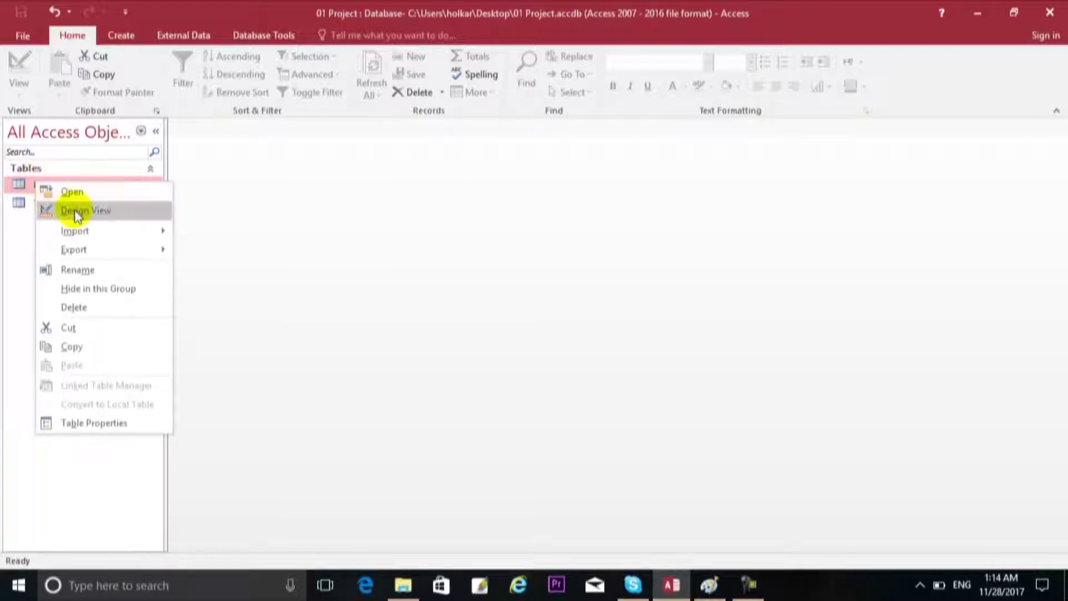
pyautogui.click(71, 210)
pyautogui.click(438, 278)
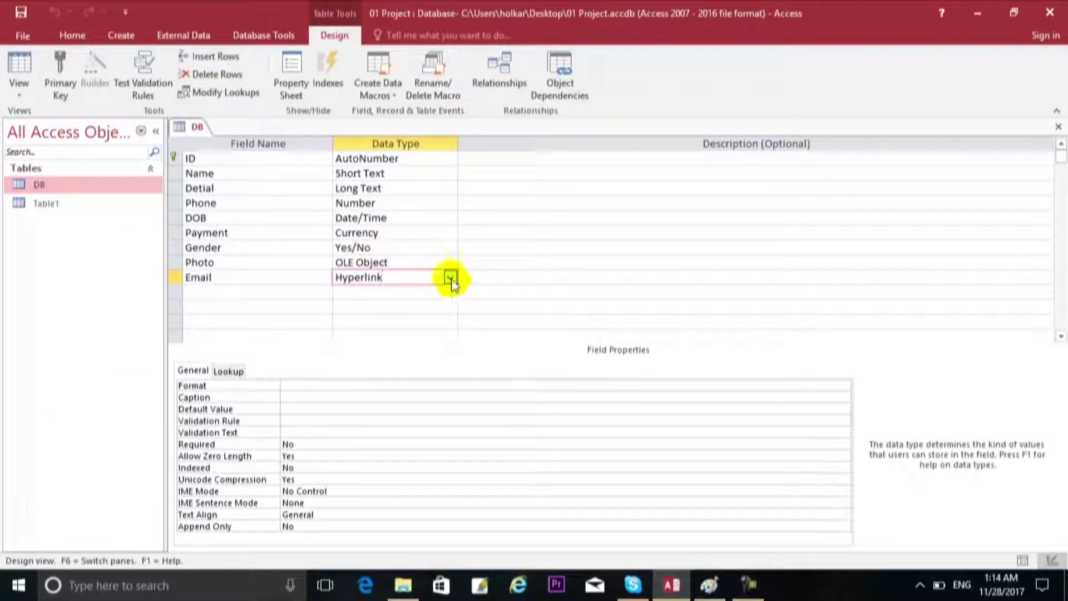
pyautogui.click(449, 277)
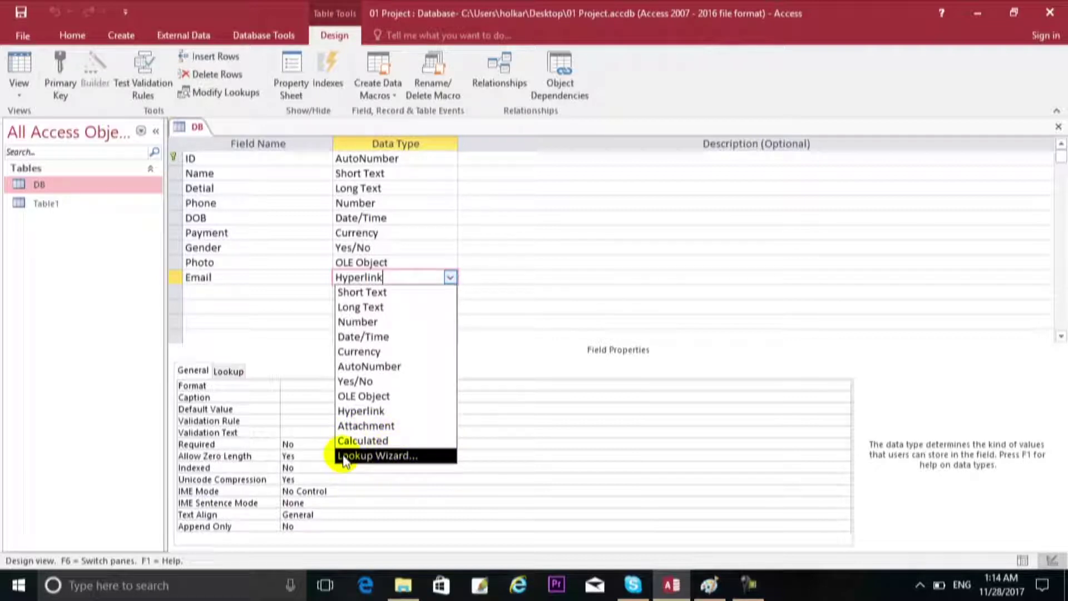
pyautogui.click(697, 592)
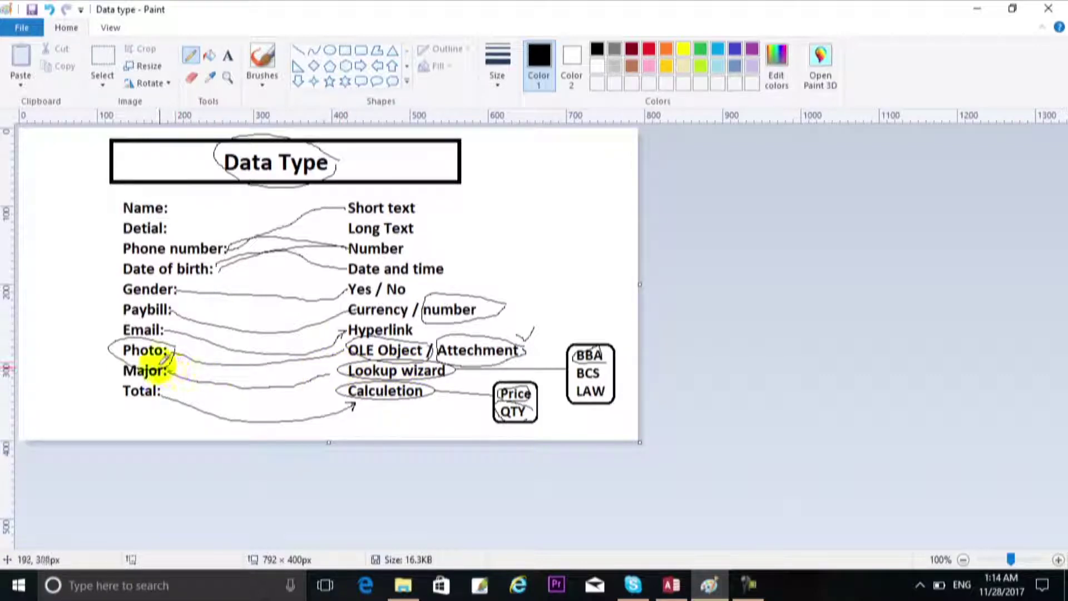
# Draw a pencil loop around the 'Major:' label on the Data Type diagram
pyautogui.moveTo(114, 360); pyautogui.dragTo(170, 366)
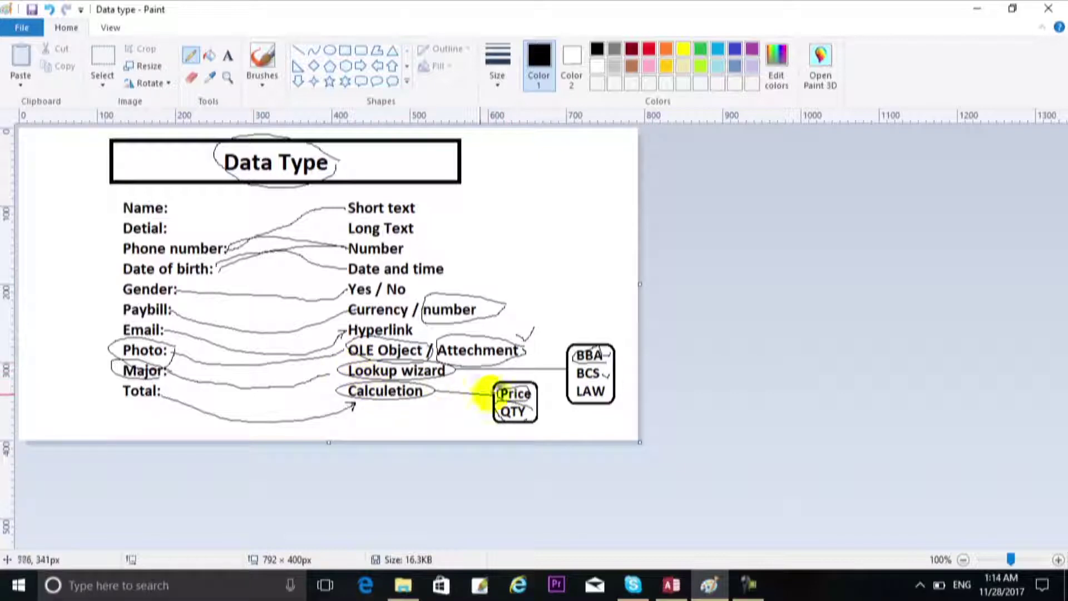
# Back in Access, add a field named Major below Email and show its data type list
pyautogui.click(678, 584)
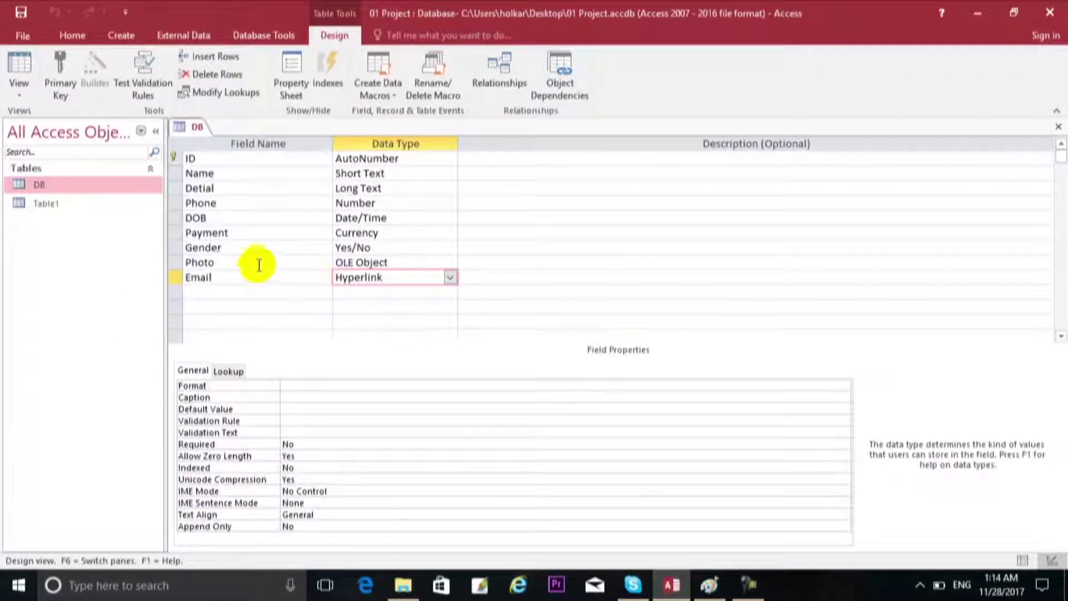
pyautogui.click(255, 293)
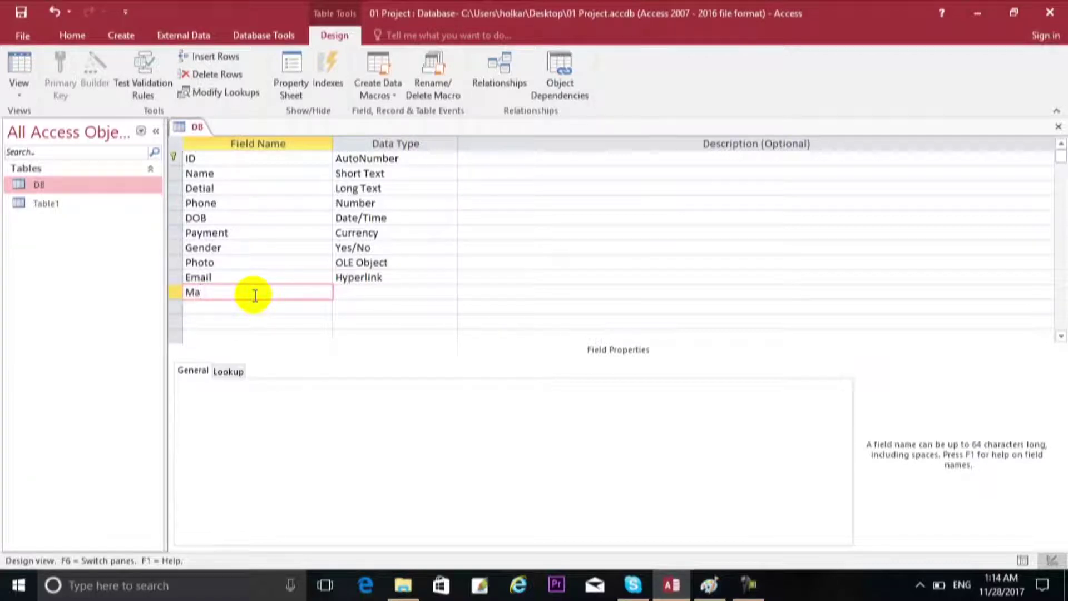
pyautogui.write('Major')
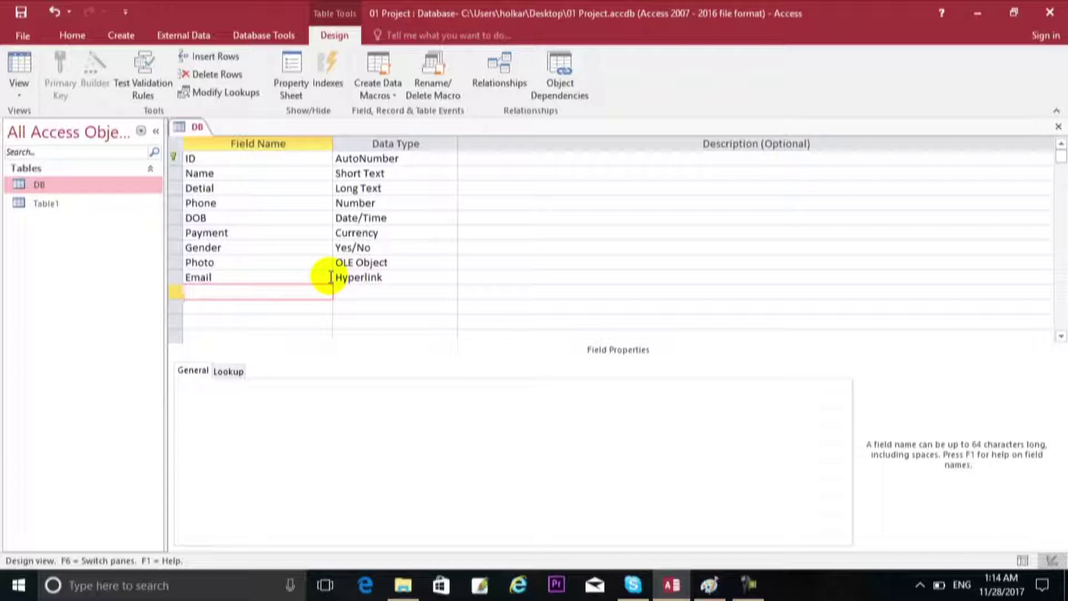
pyautogui.click(413, 293)
pyautogui.click(450, 296)
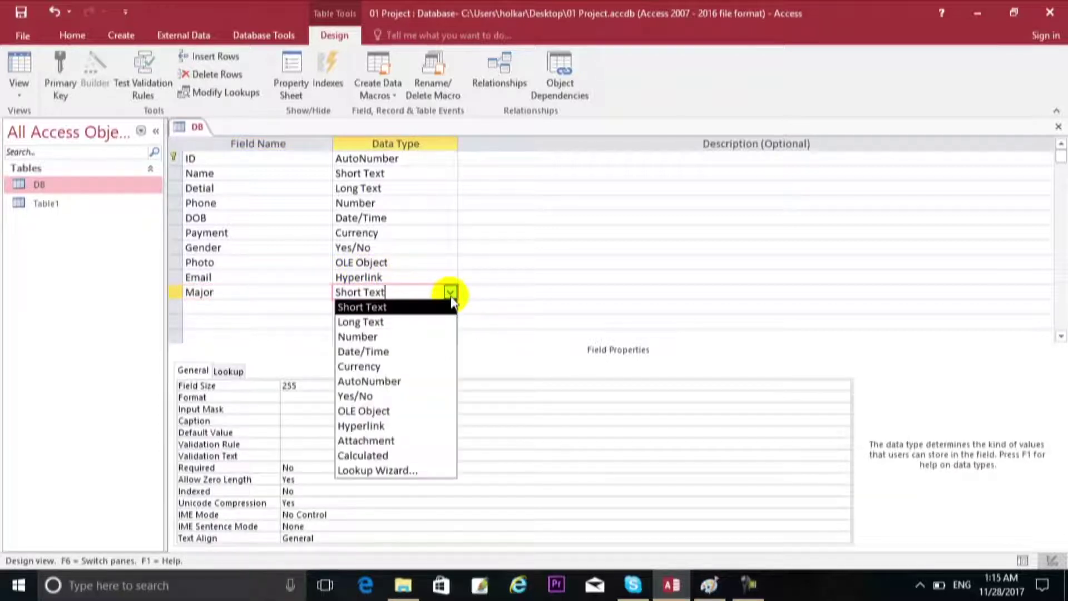
# Make Major a Lookup Wizard field with typed values HR and IT, then close the design
pyautogui.click(398, 472)
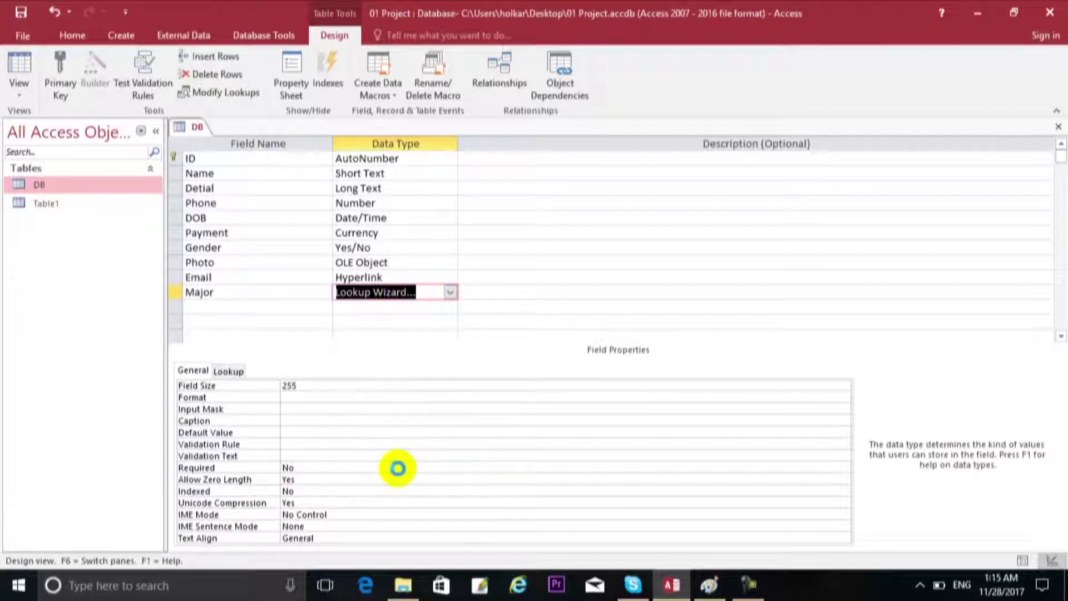
pyautogui.click(473, 222)
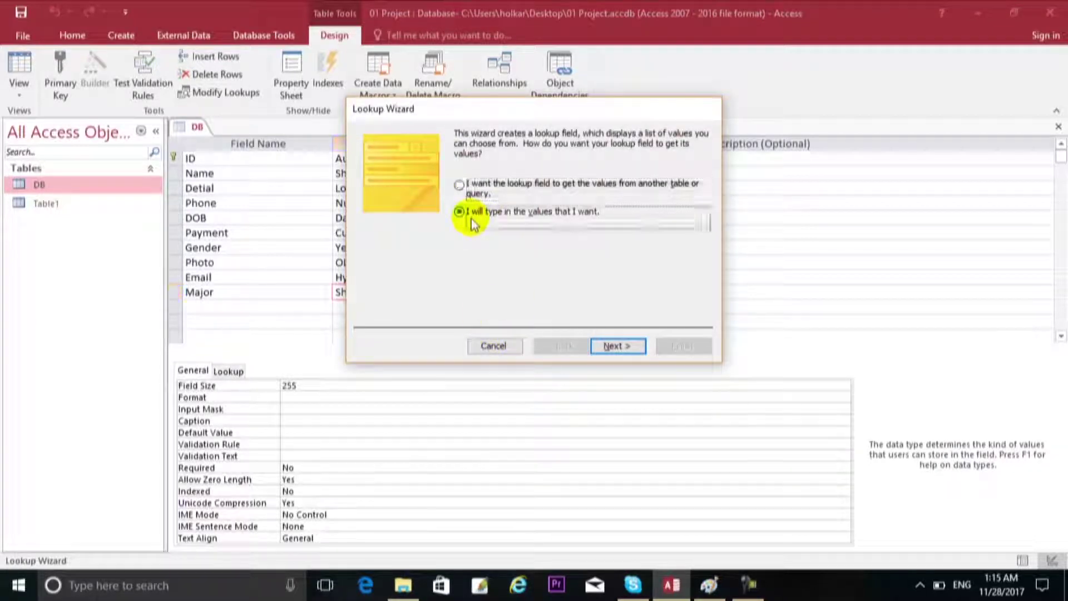
pyautogui.click(612, 346)
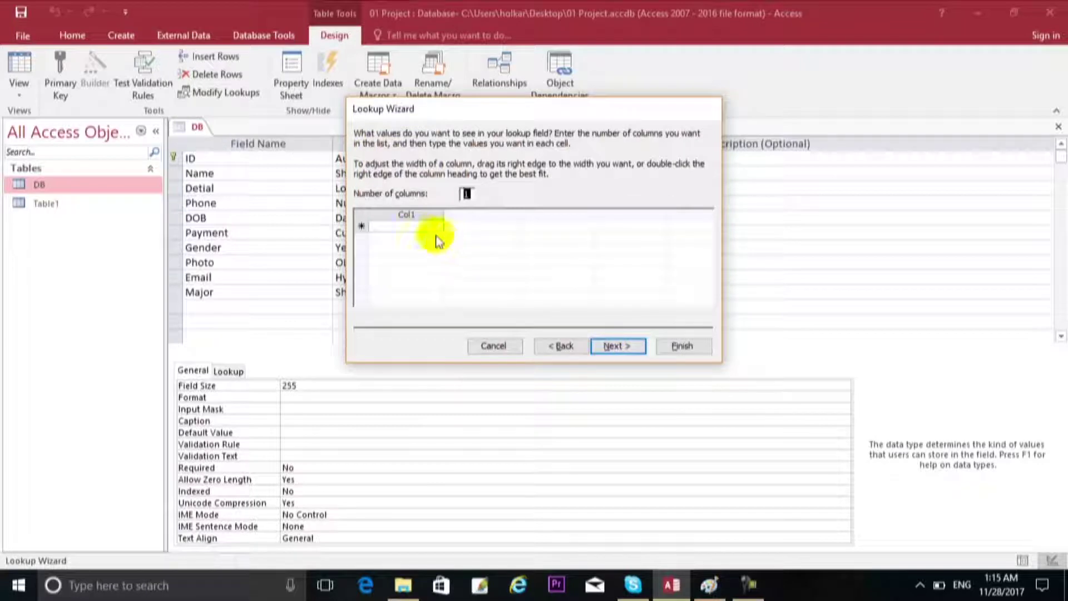
pyautogui.click(406, 232)
pyautogui.write('HR')
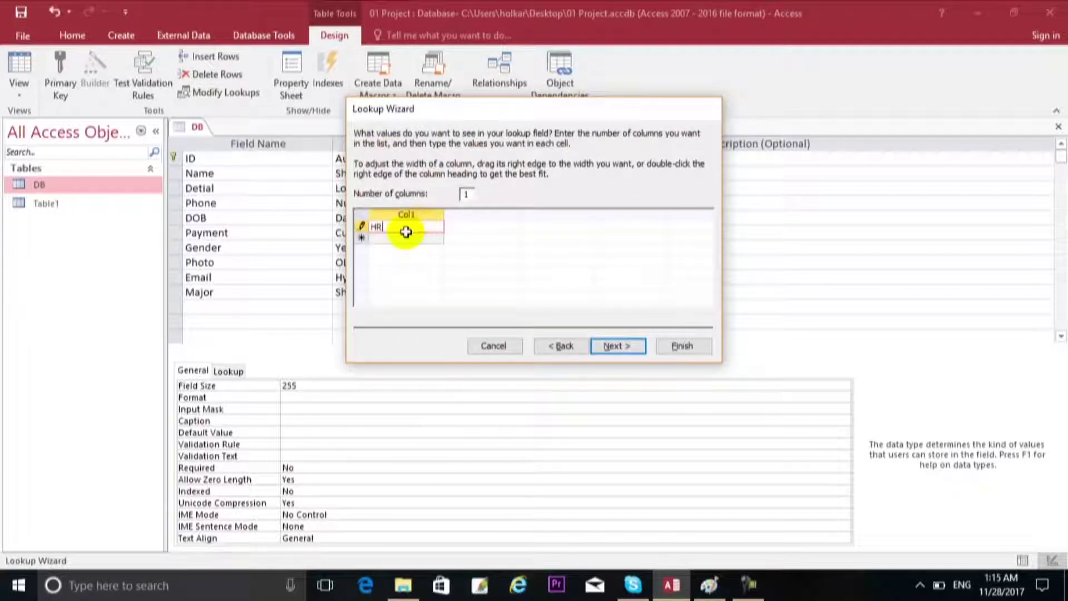
pyautogui.click(393, 239)
pyautogui.write('I')
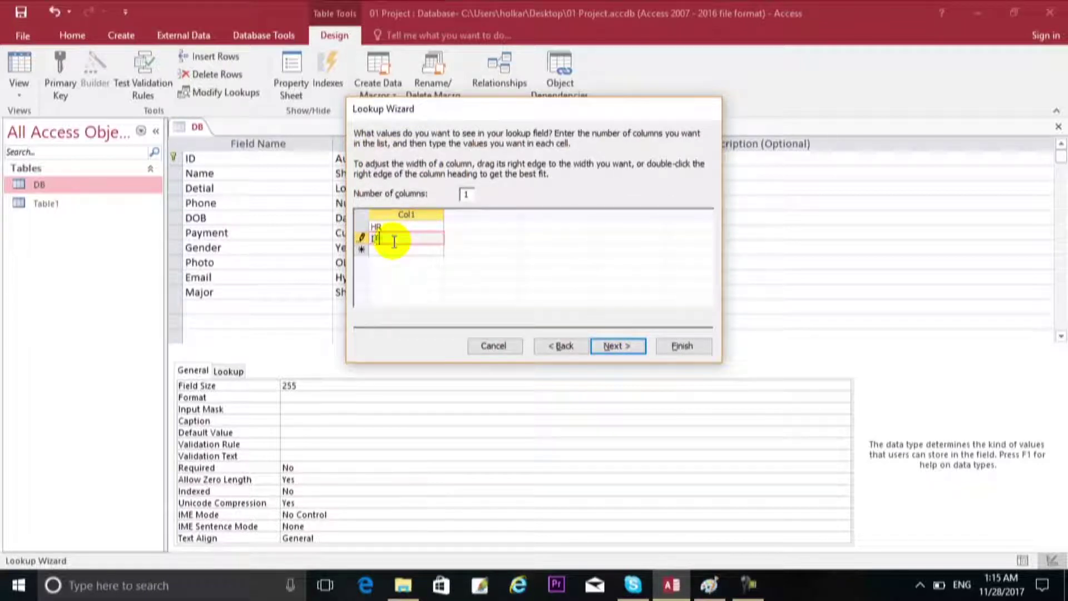
pyautogui.click(615, 346)
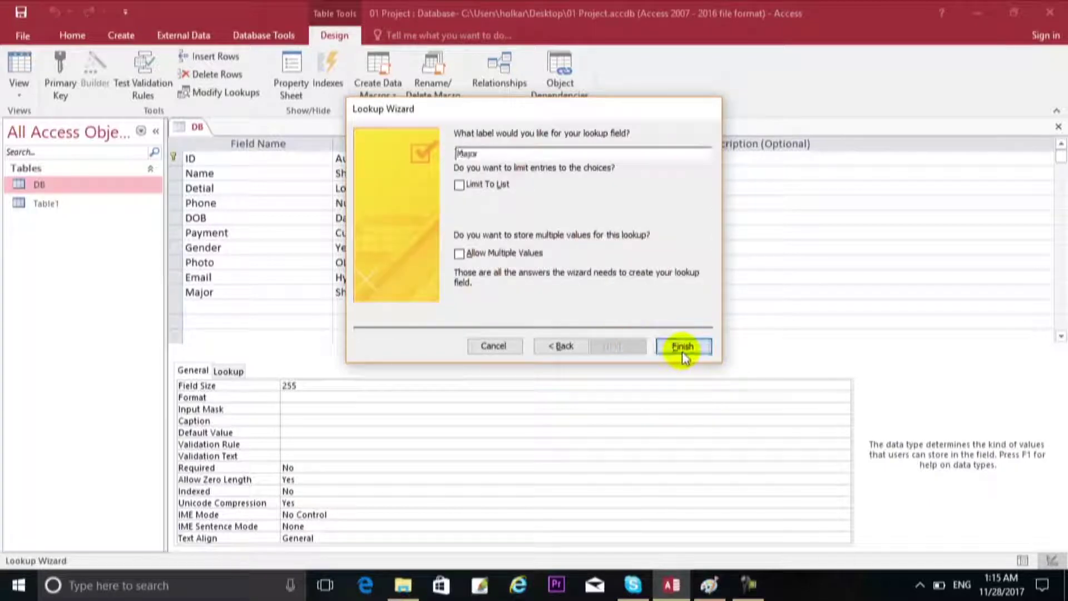
pyautogui.click(683, 350)
pyautogui.click(1057, 127)
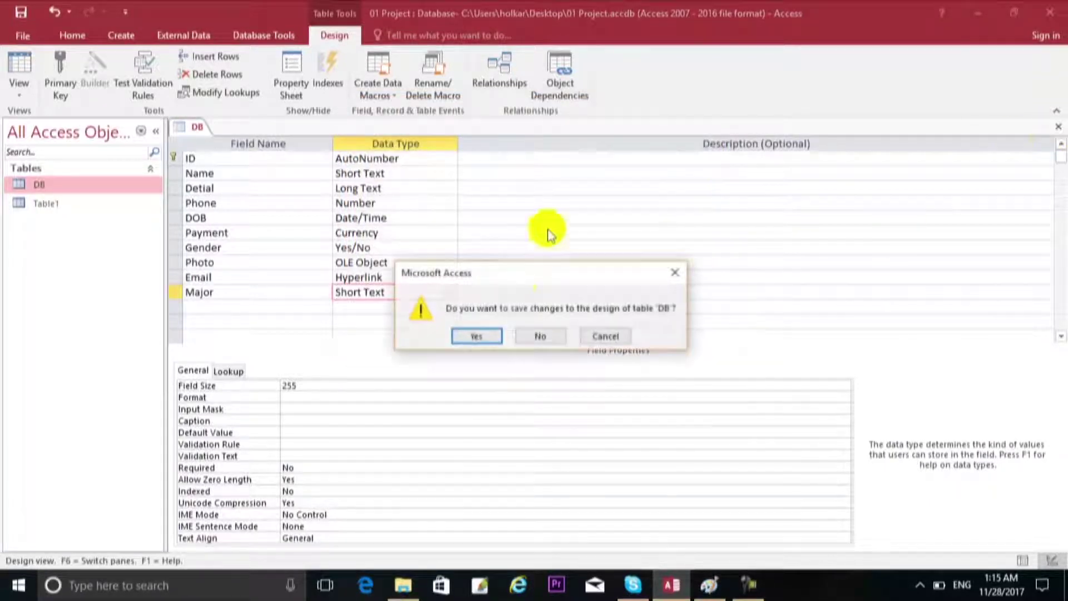
# Save the Major lookup design and set record 1's Major to HR in the datasheet
pyautogui.click(477, 336)
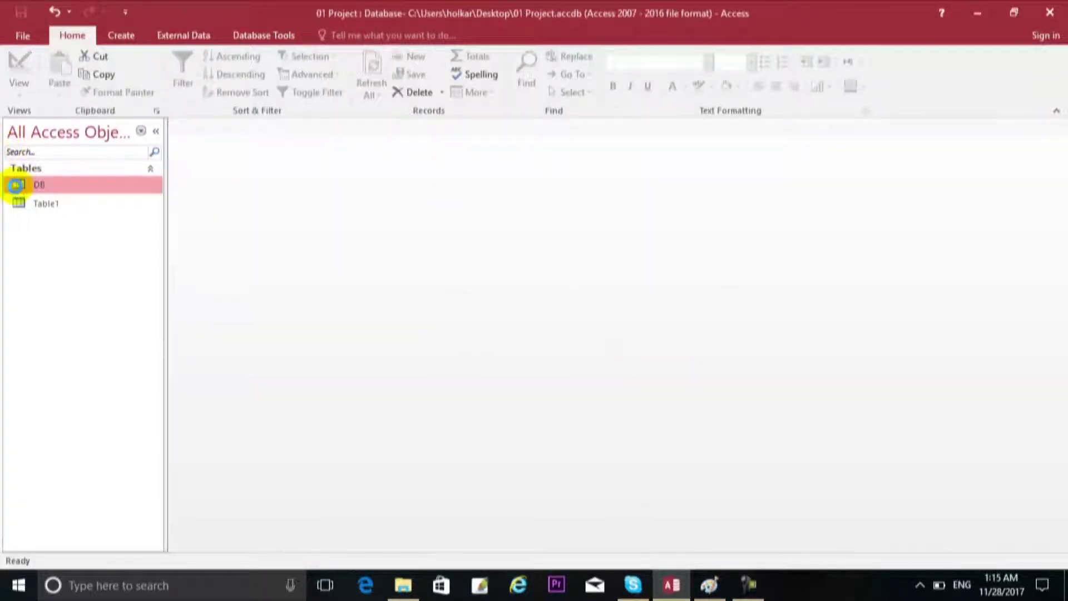
pyautogui.doubleClick(18, 186)
pyautogui.click(904, 161)
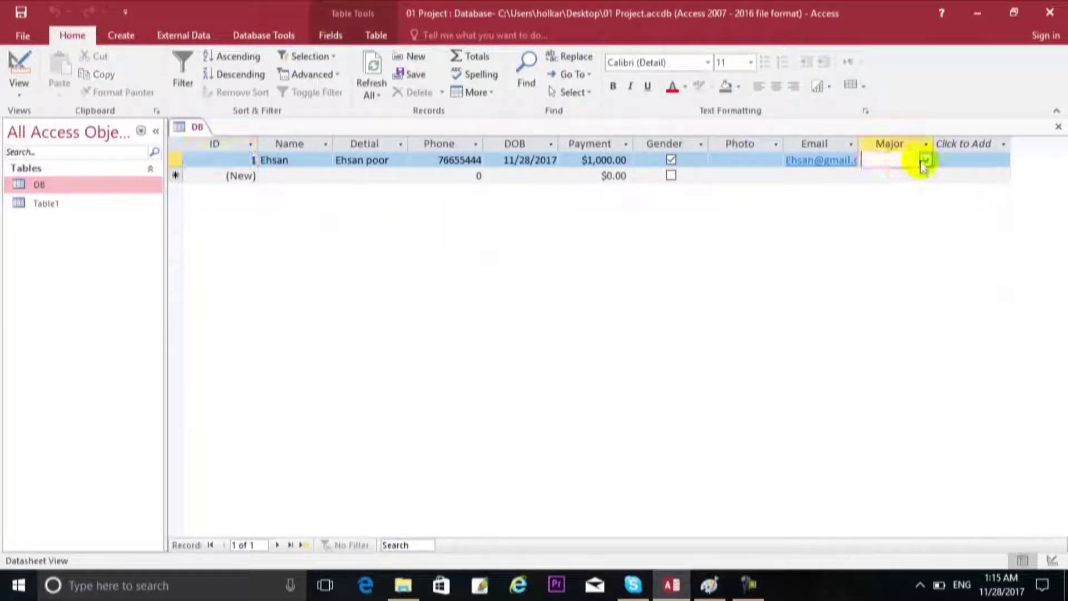
pyautogui.click(925, 161)
pyautogui.click(887, 173)
pyautogui.click(925, 162)
pyautogui.click(925, 161)
pyautogui.click(874, 176)
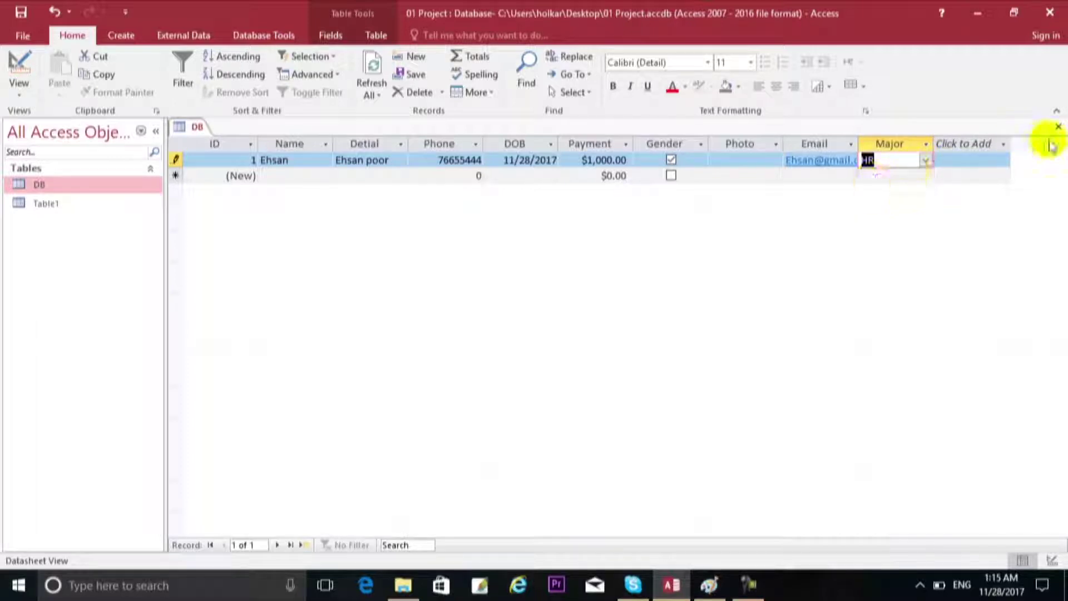
pyautogui.click(1059, 129)
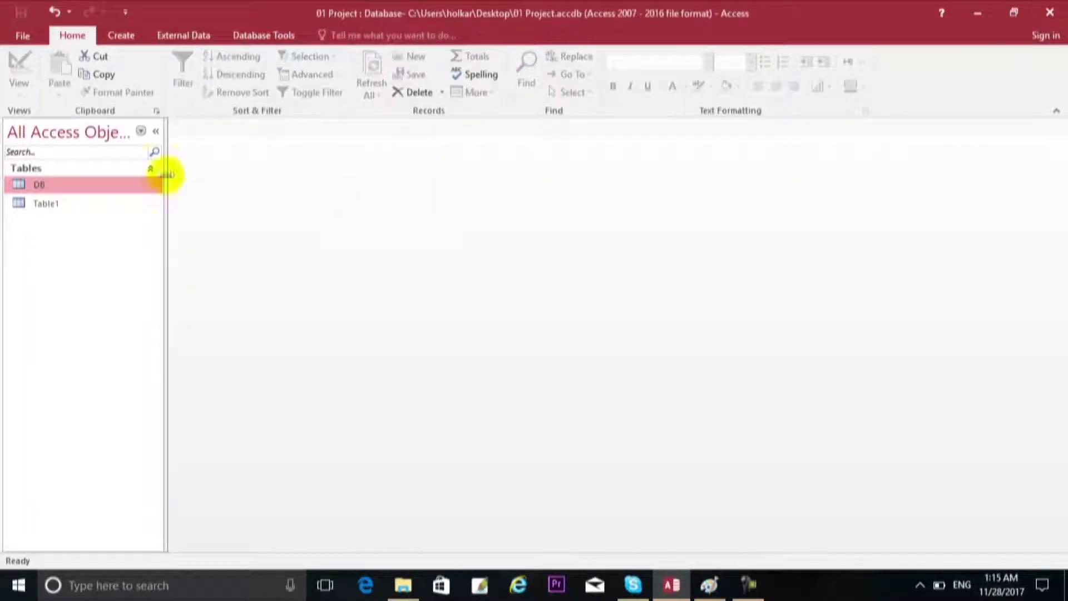
# Reopen DB in Design View, inspect Major's data type list, then bring up the Paint sketch
pyautogui.rightClick(65, 191)
pyautogui.click(107, 219)
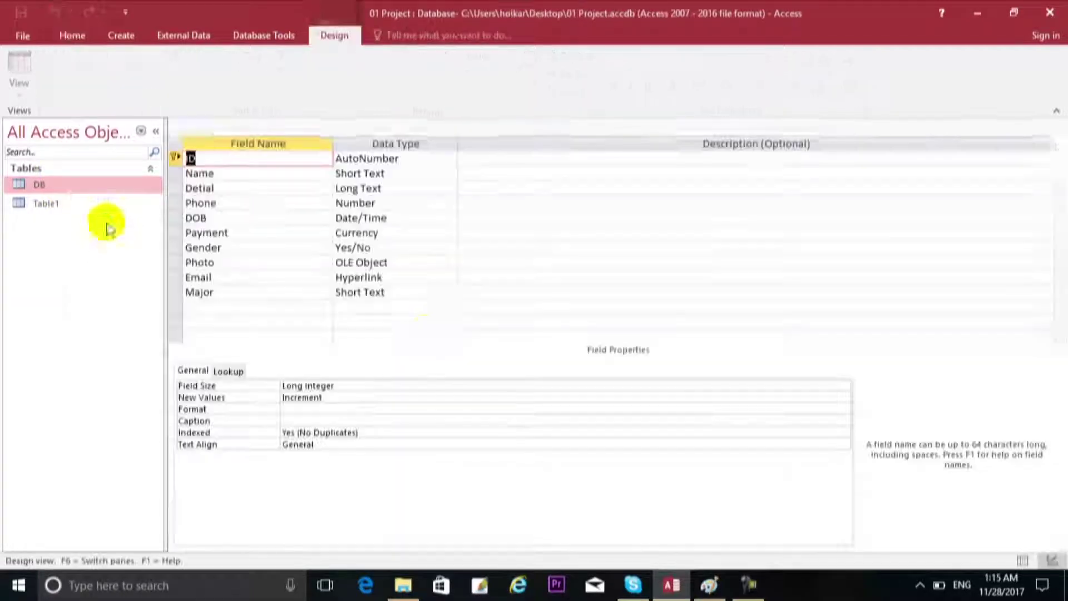
pyautogui.click(399, 292)
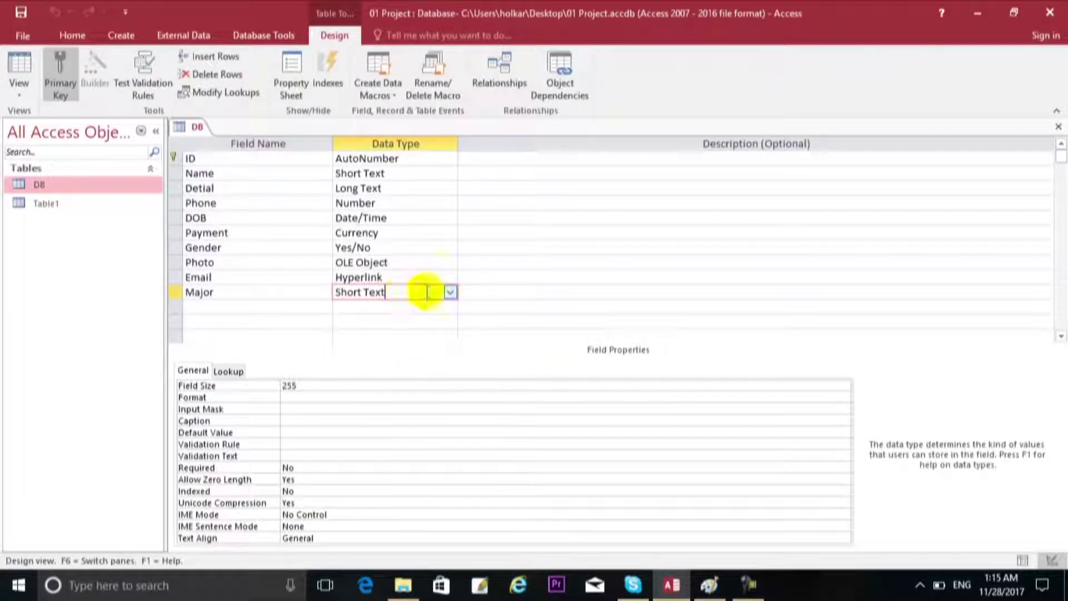
pyautogui.click(448, 292)
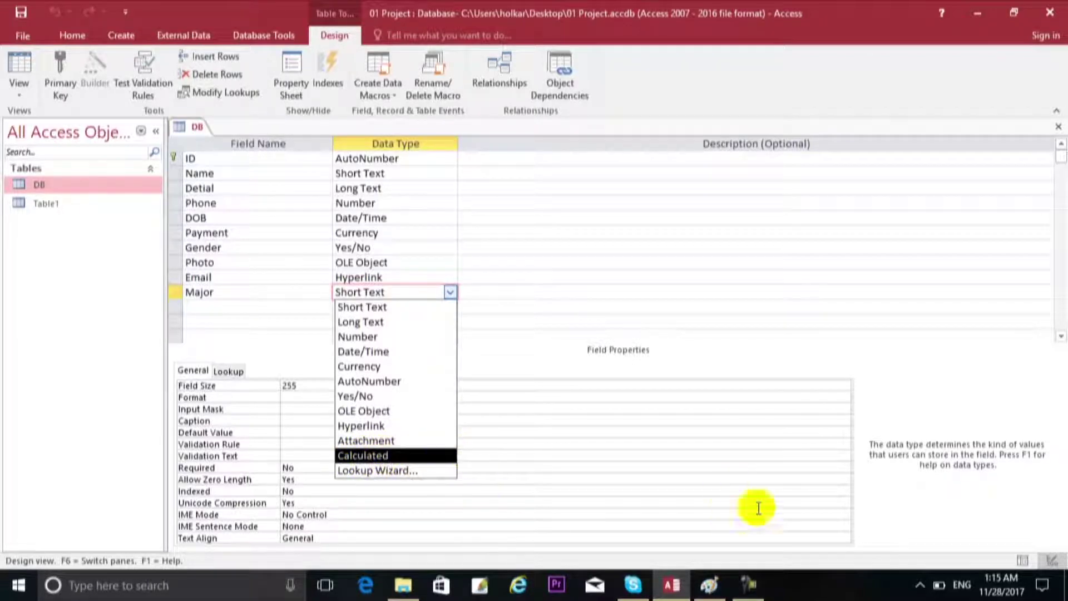
pyautogui.click(710, 585)
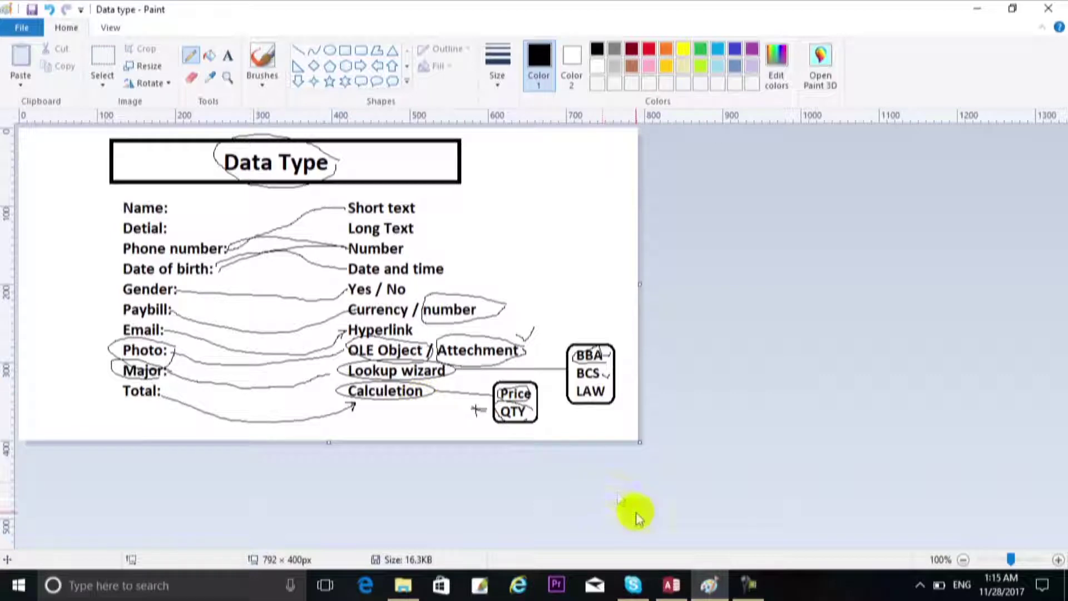
# Minimise Paint after reviewing the Total calculation sketch to return to Access
pyautogui.click(711, 588)
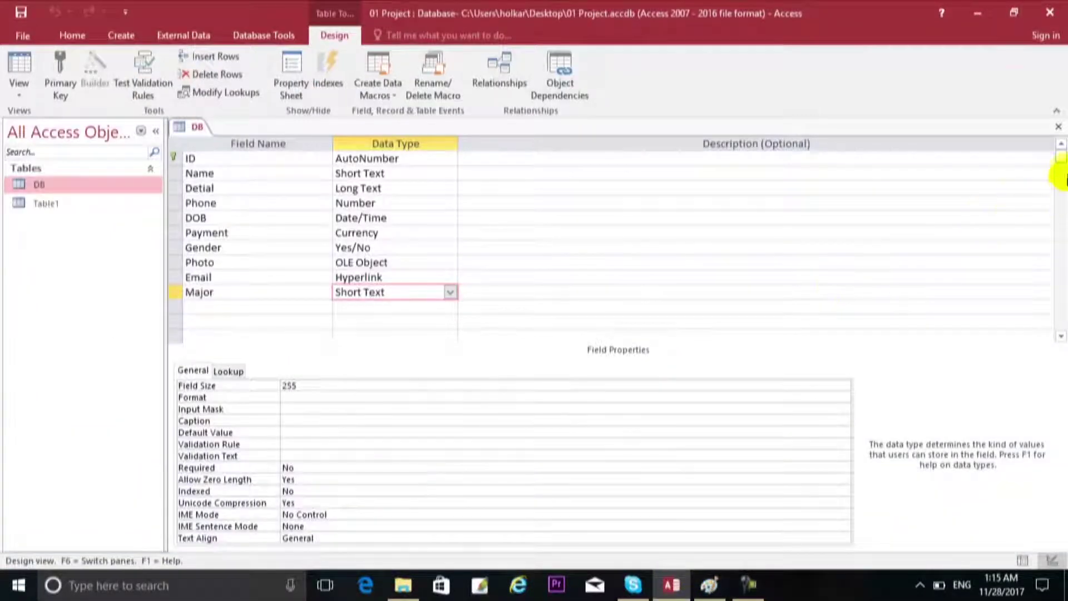
# Close DB and start a new table design with NO as an AutoNumber field
pyautogui.click(1058, 127)
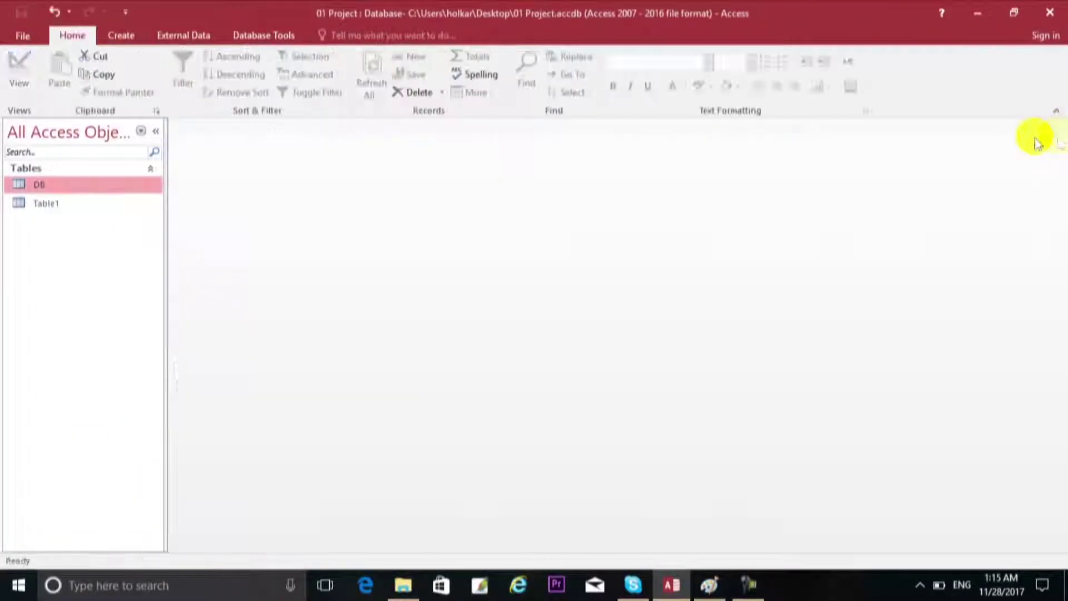
pyautogui.click(121, 35)
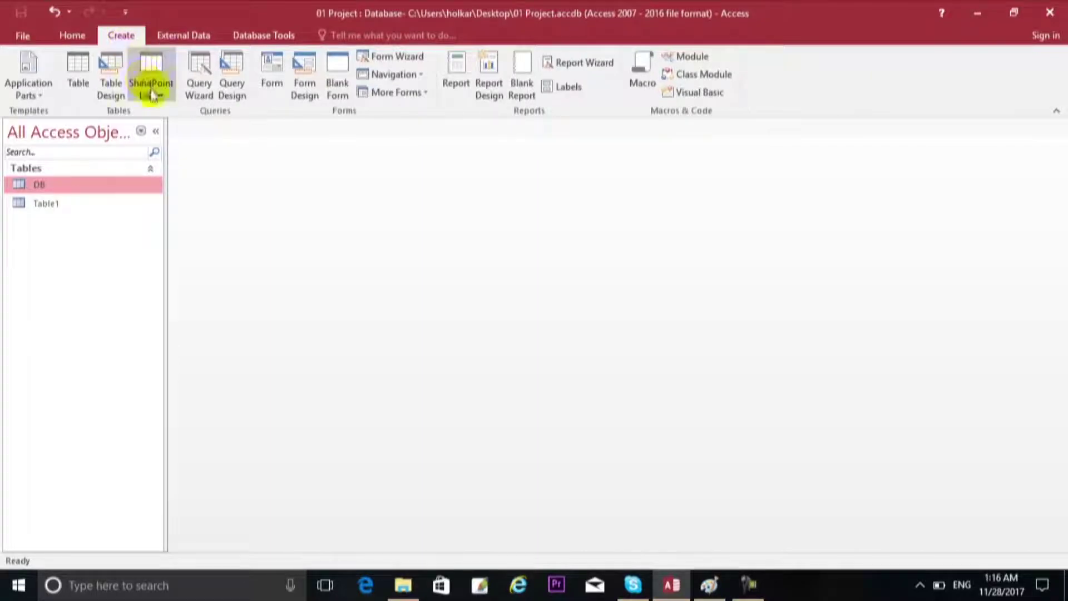
pyautogui.click(113, 88)
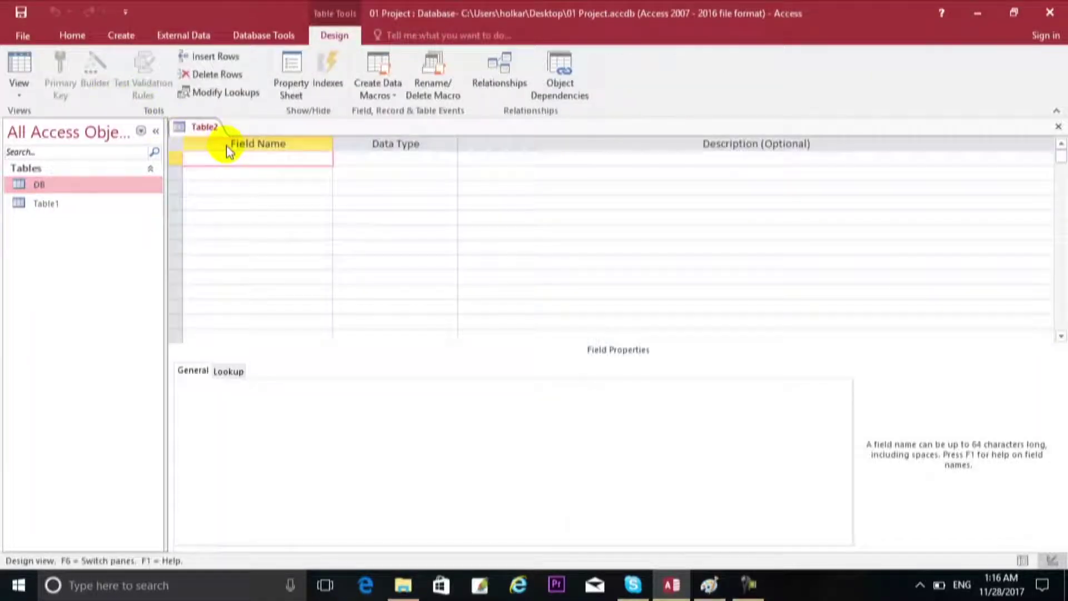
pyautogui.write('NO')
pyautogui.press('Tab')
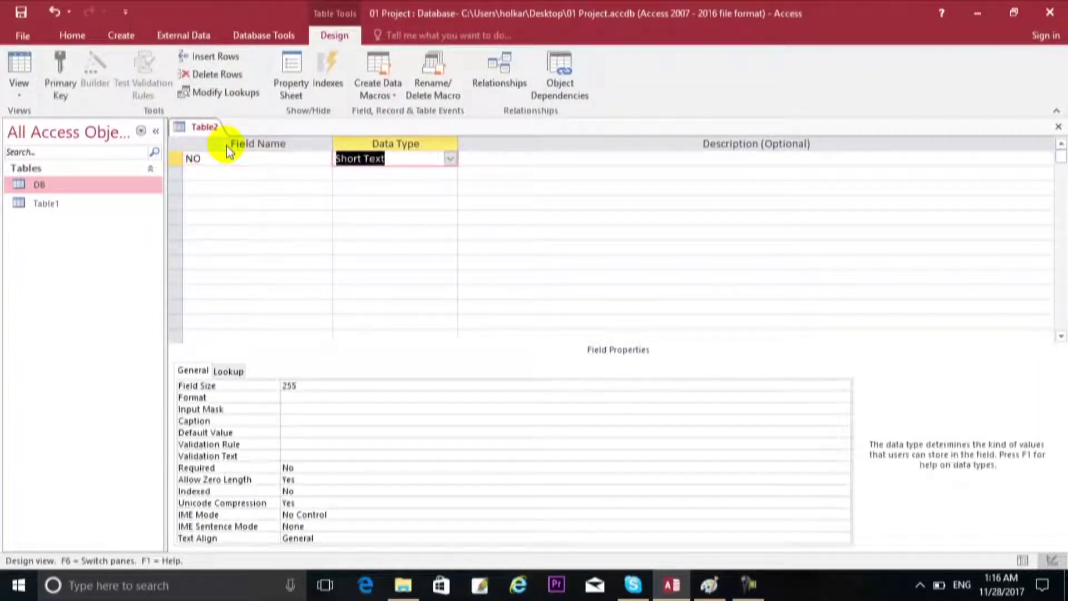
pyautogui.write('a')
pyautogui.press('Down')
pyautogui.hotkey('shift', 'Tab')
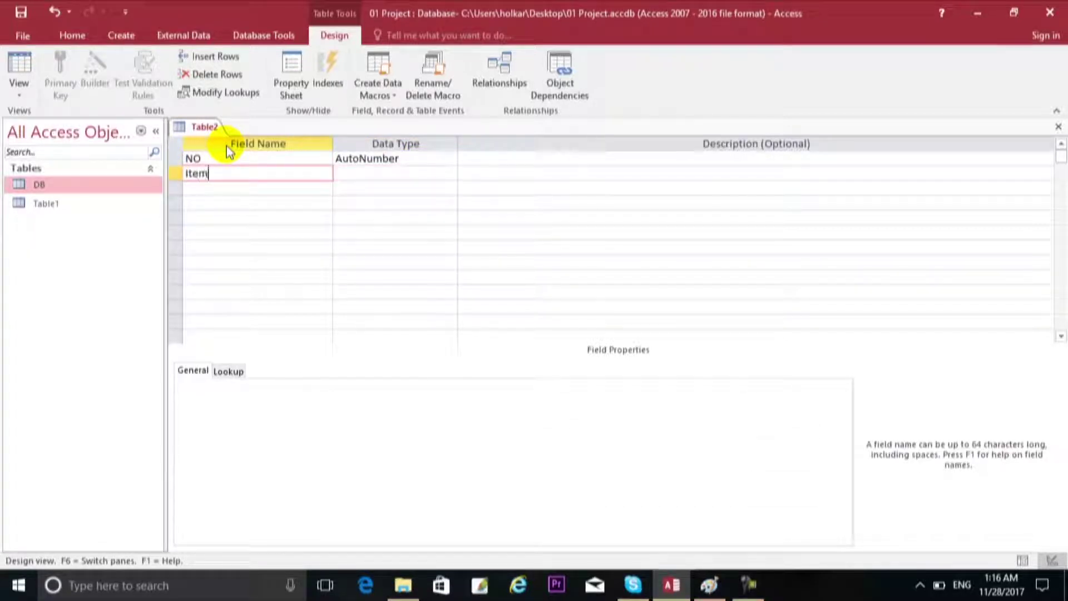
# Add Item as Short Text, Price and QTY as Number, and a Total field
pyautogui.write('Item')
pyautogui.press('Tab')
pyautogui.press('Tab')
pyautogui.press('Tab')
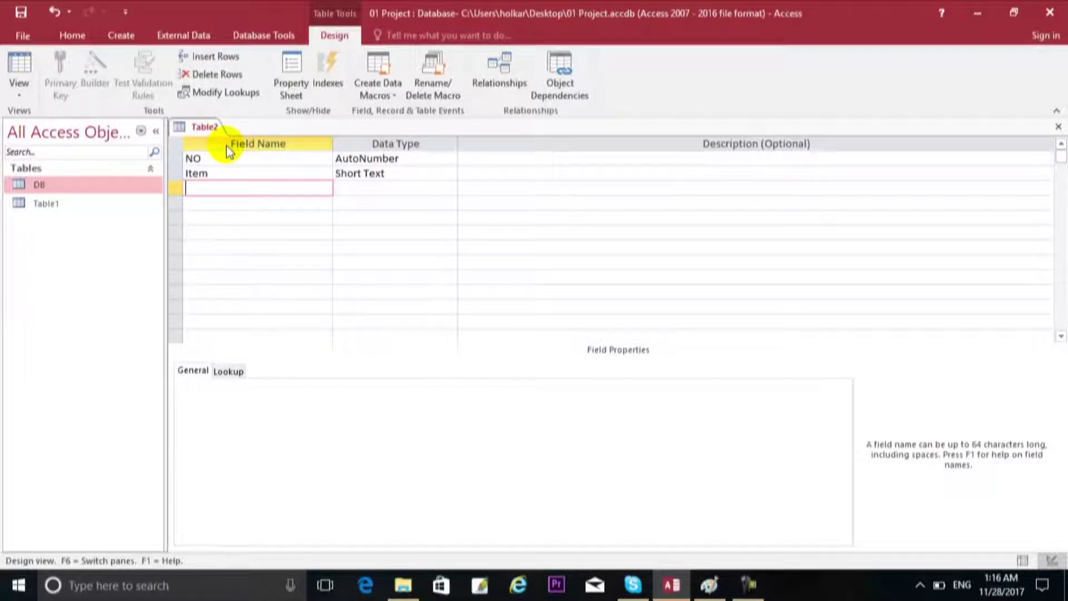
pyautogui.write('Price')
pyautogui.press('Tab')
pyautogui.write('n')
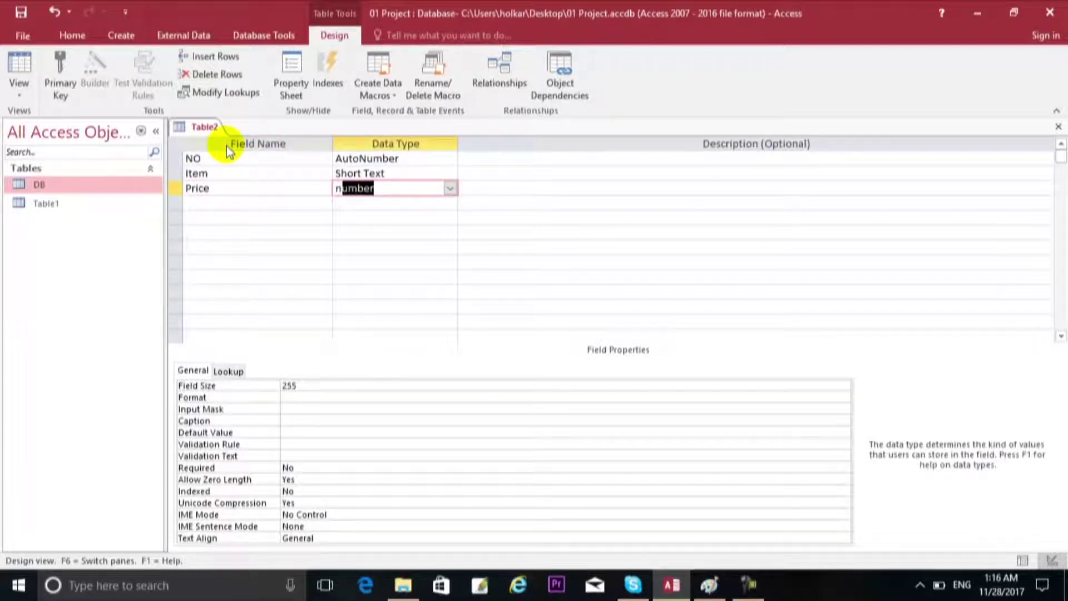
pyautogui.press('Return')
pyautogui.press('Return')
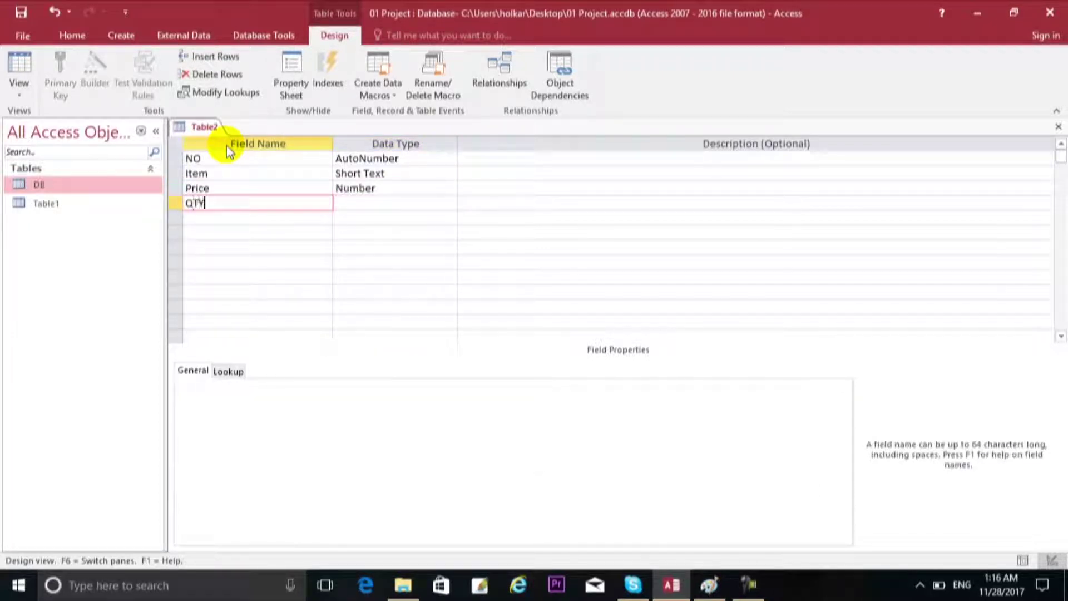
pyautogui.press('Tab')
pyautogui.write('n')
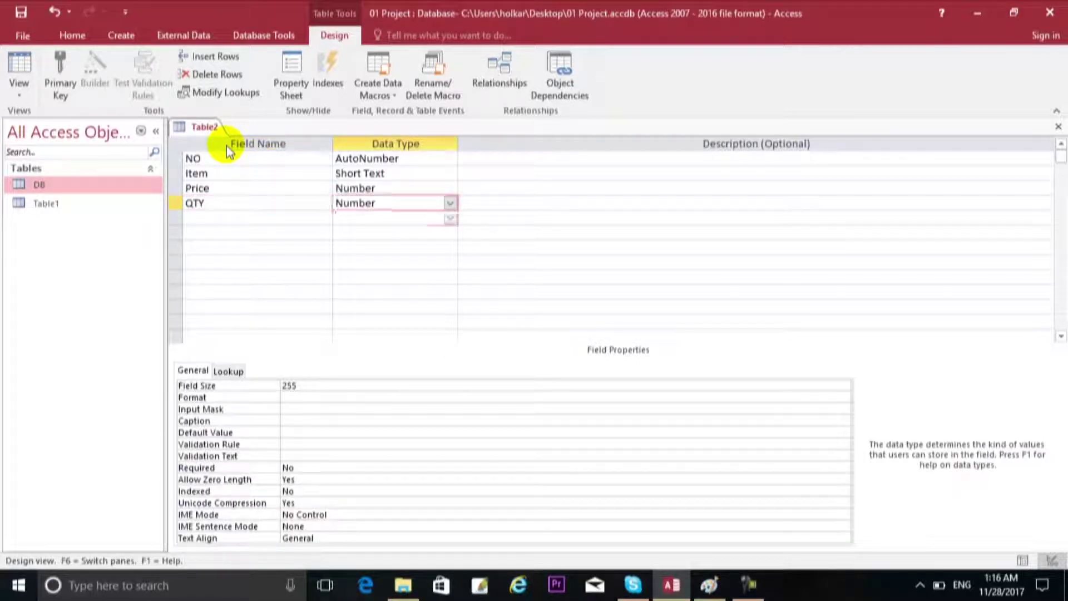
pyautogui.press('Return')
pyautogui.press('Return')
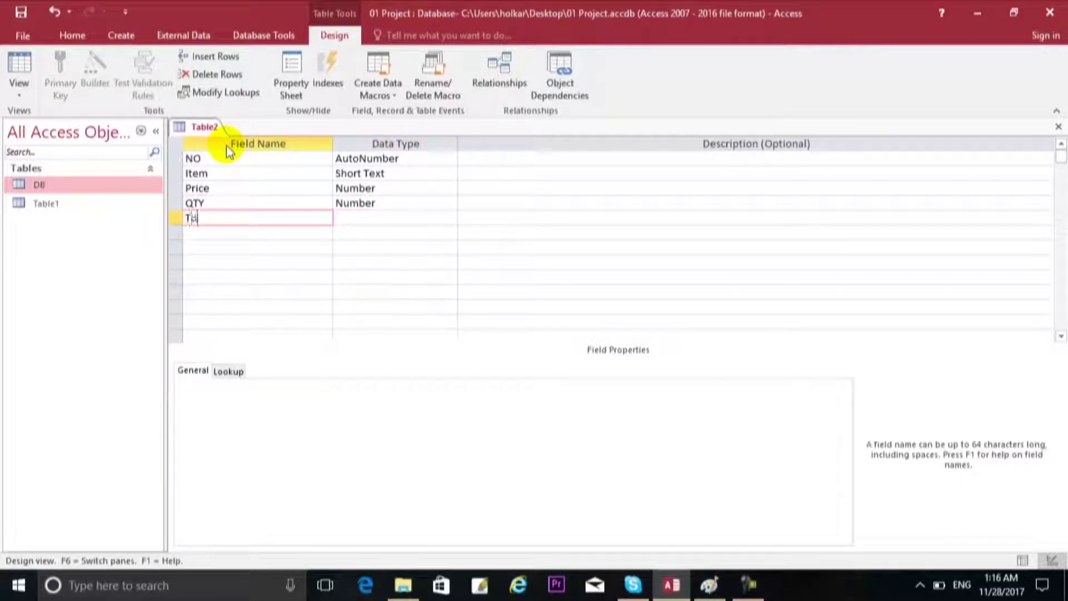
pyautogui.press('Tab')
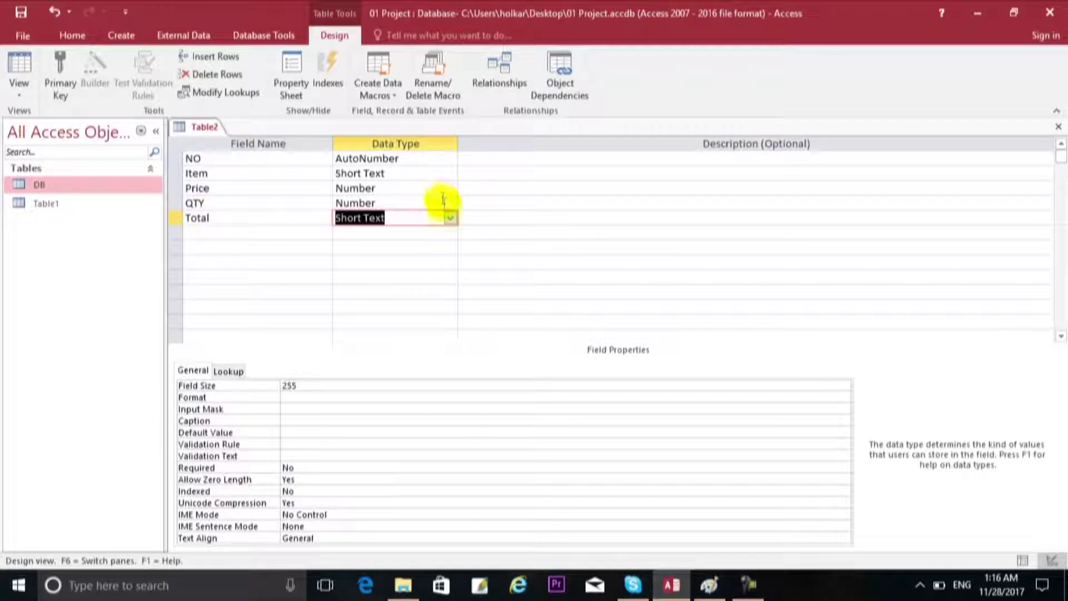
pyautogui.click(450, 218)
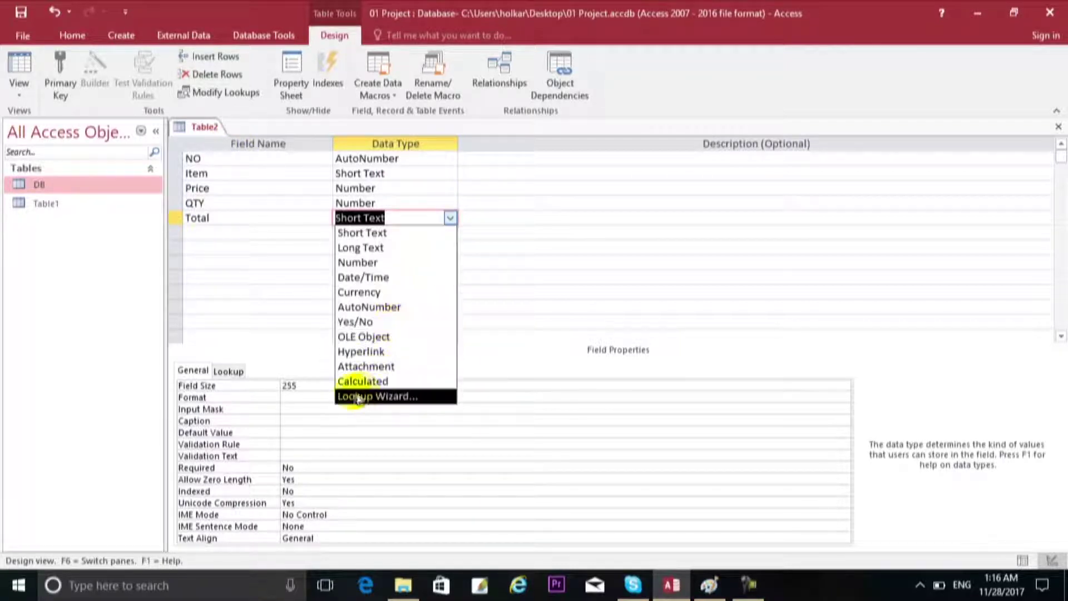
# Make Total a Calculated field with the expression [Price]*[QTY]
pyautogui.click(377, 384)
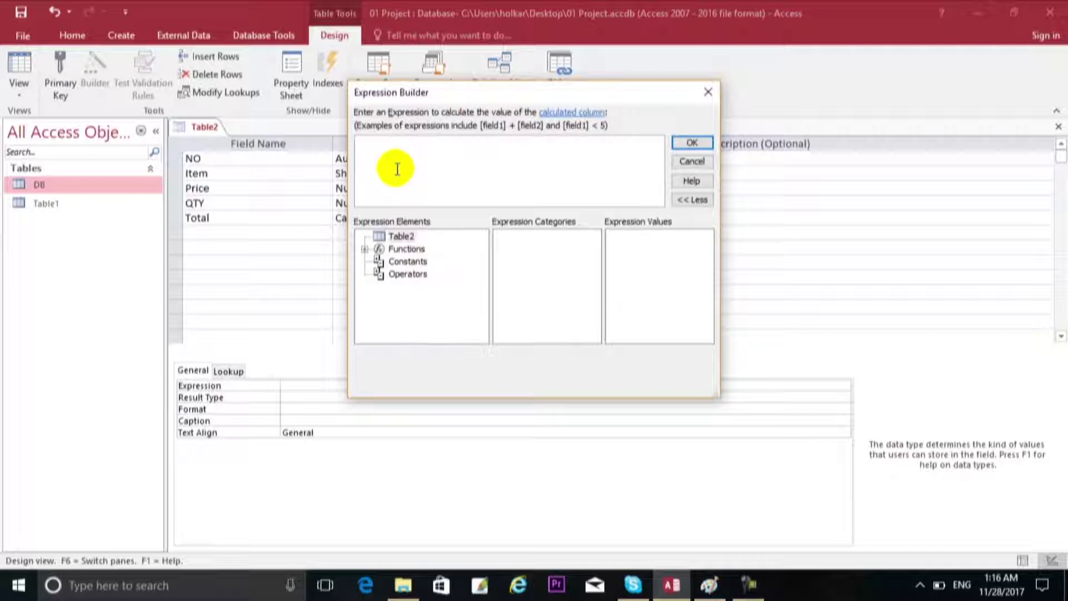
pyautogui.write('Price*QTY')
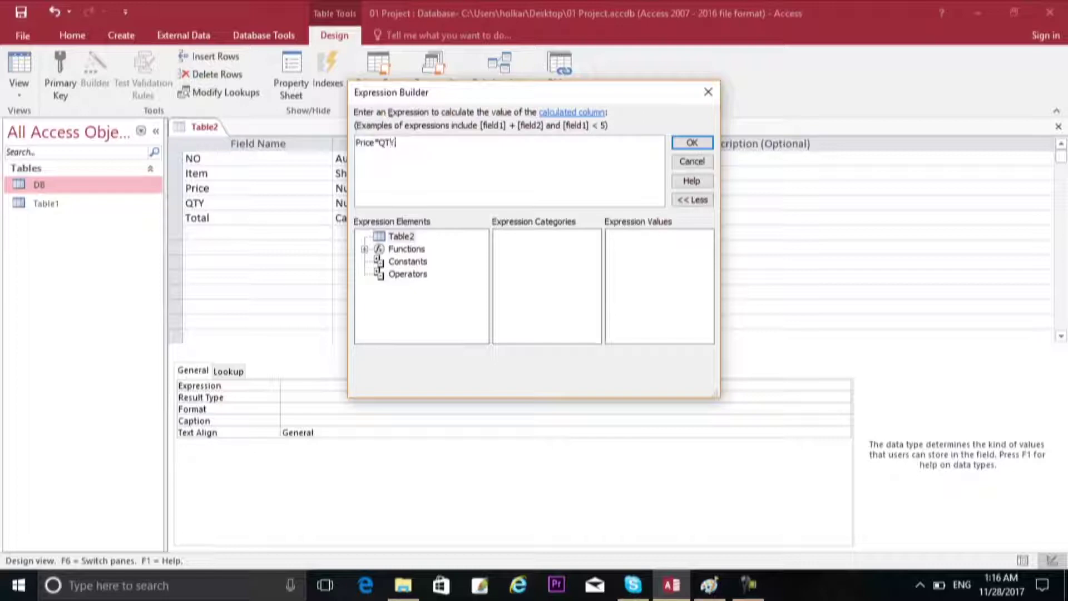
pyautogui.click(691, 144)
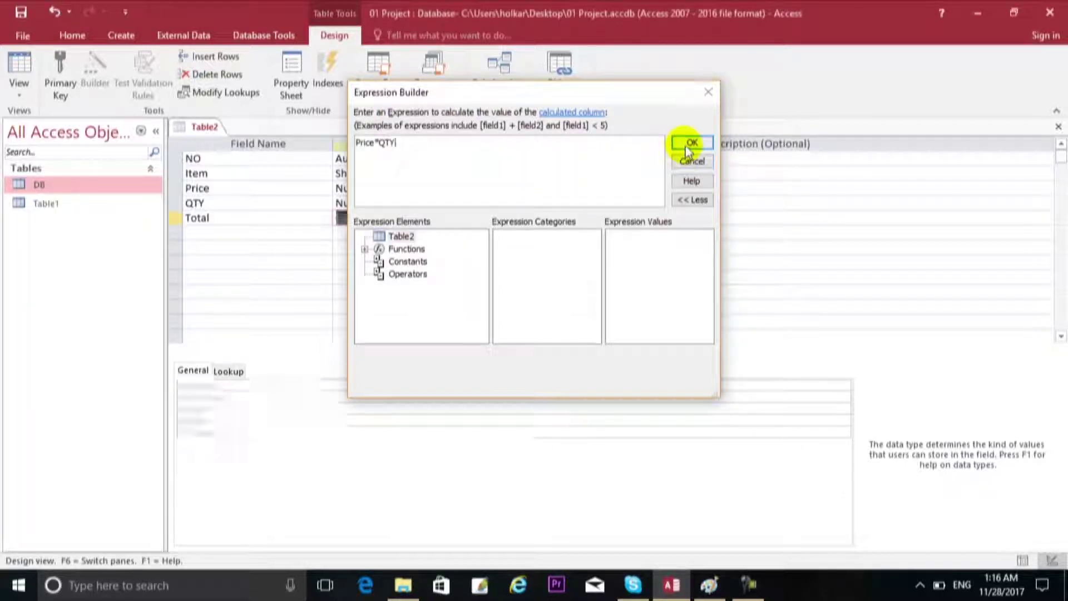
# Set NO as Table2's primary key, then close the design and agree to save
pyautogui.click(1057, 129)
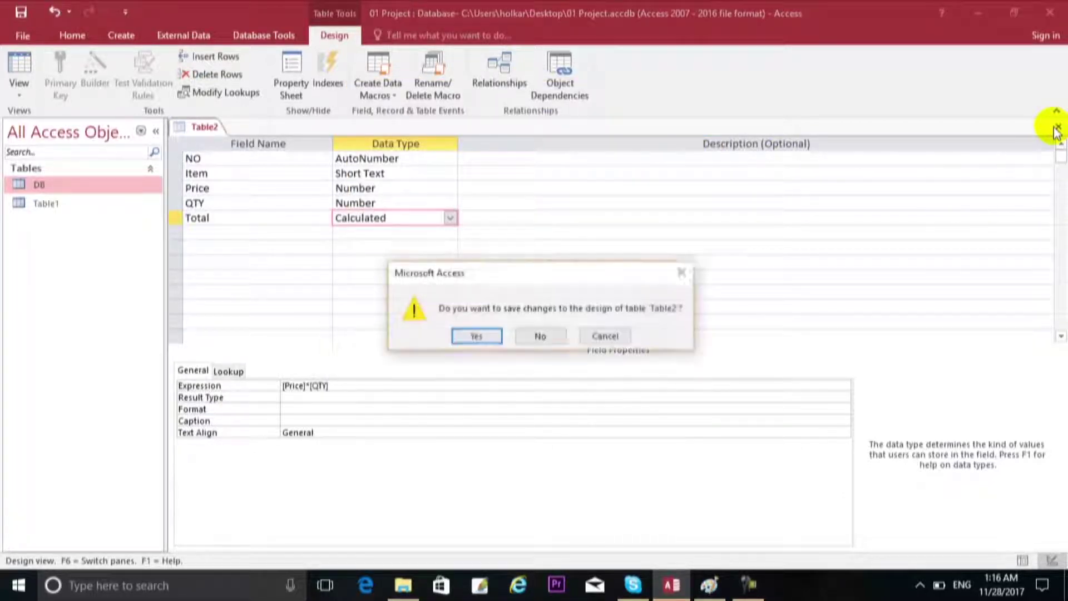
pyautogui.click(606, 337)
pyautogui.click(201, 159)
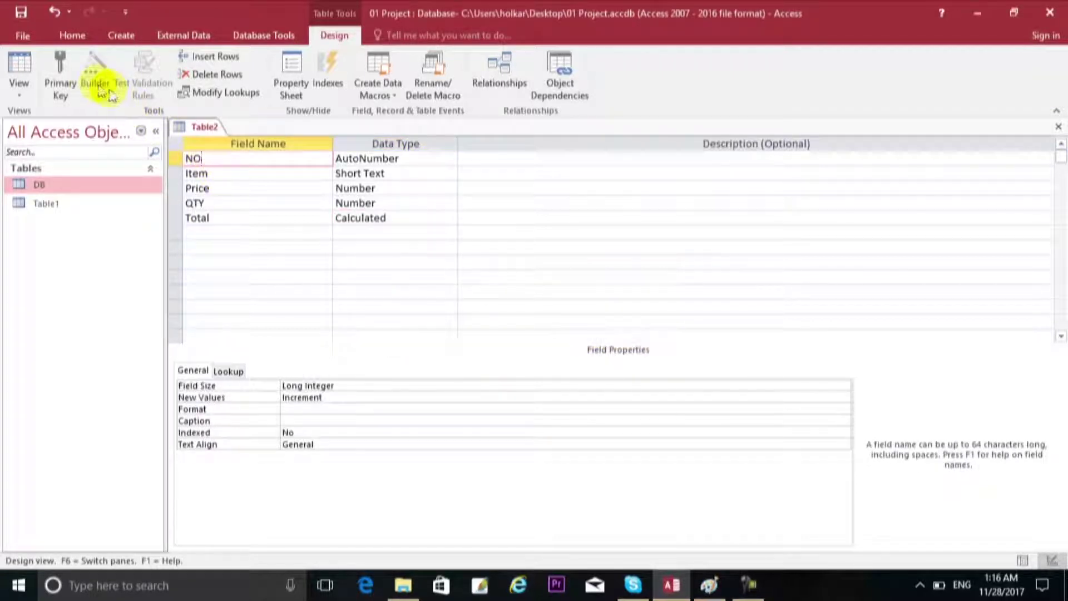
pyautogui.click(60, 75)
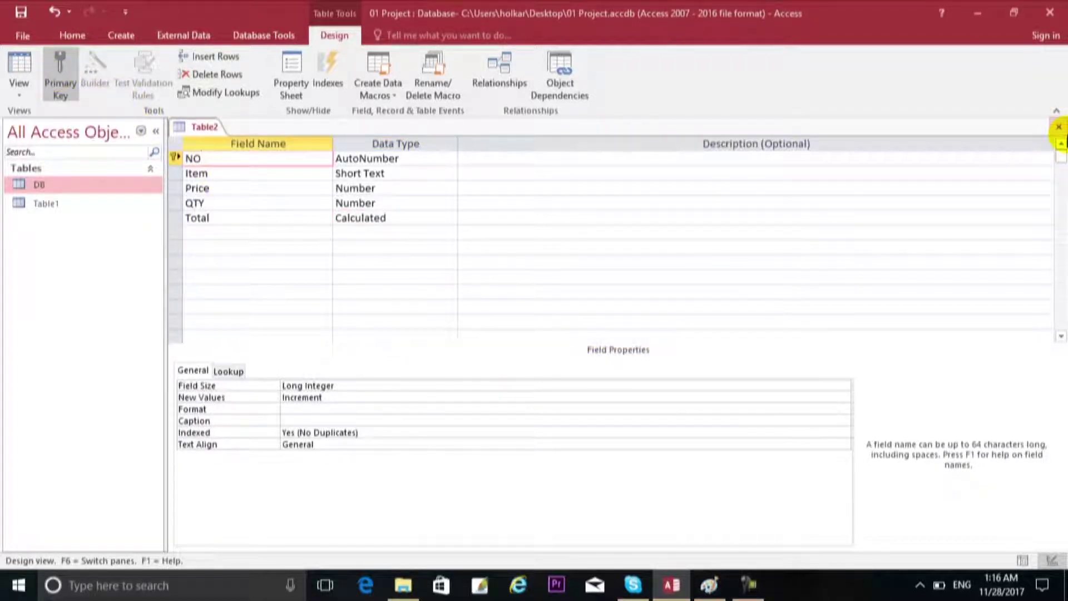
pyautogui.click(1059, 129)
pyautogui.click(471, 334)
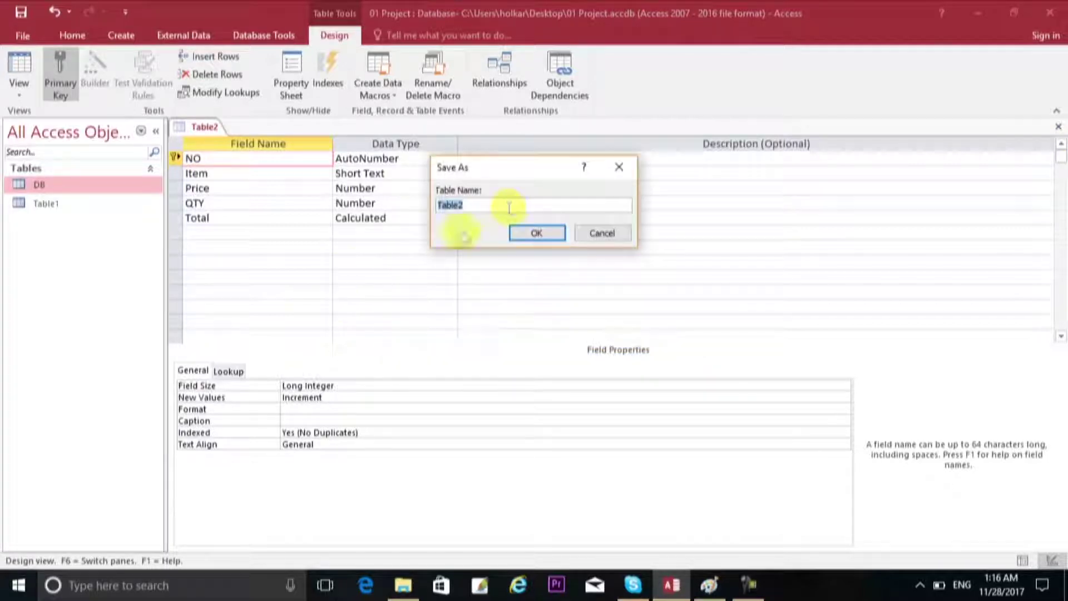